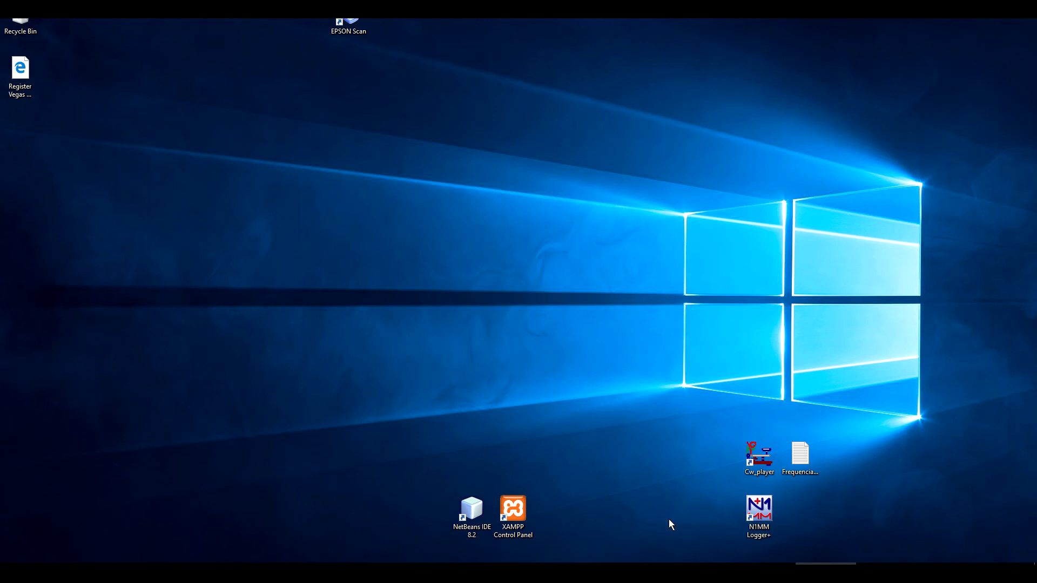
# - Launch N1MM Logger+ and review the station information form, closing it without changes
pyautogui.click(769, 504)
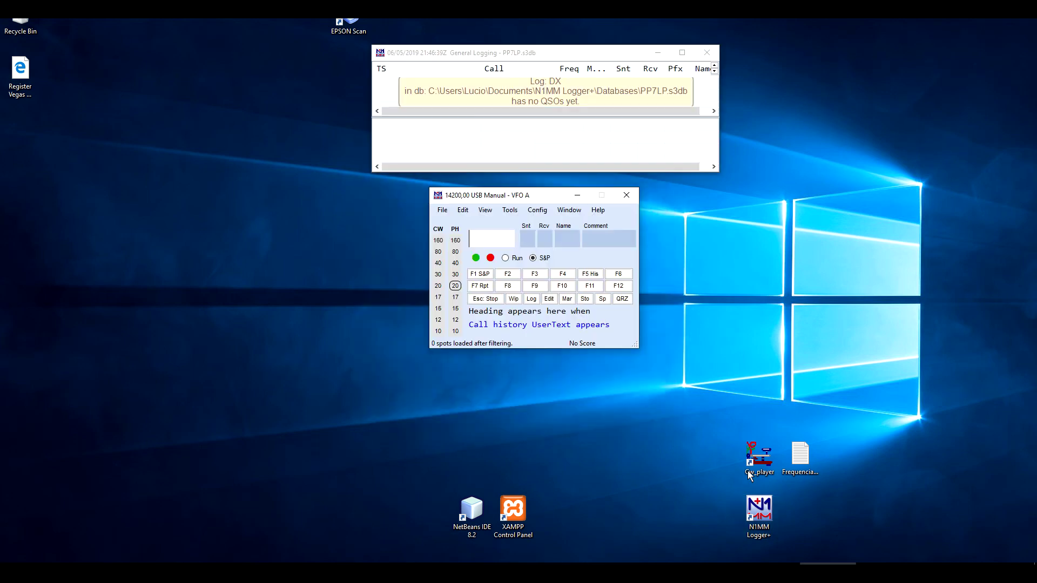
pyautogui.click(536, 210)
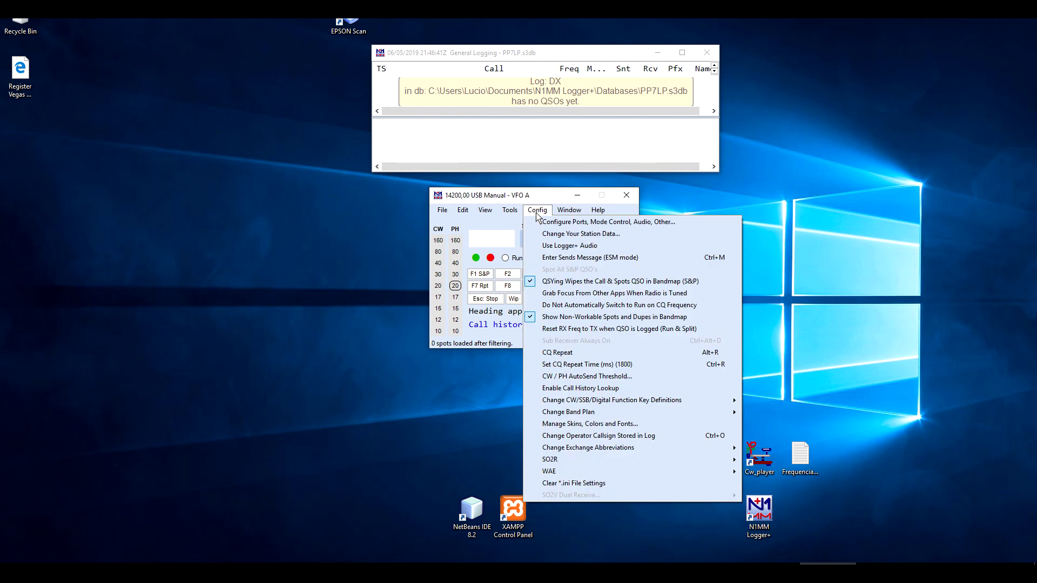
pyautogui.click(562, 234)
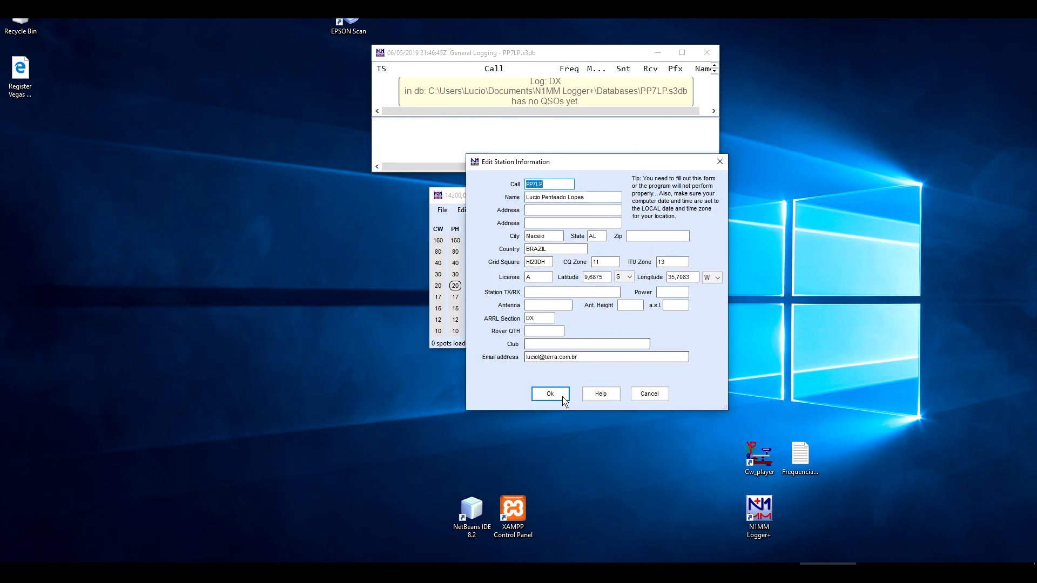
pyautogui.click(638, 397)
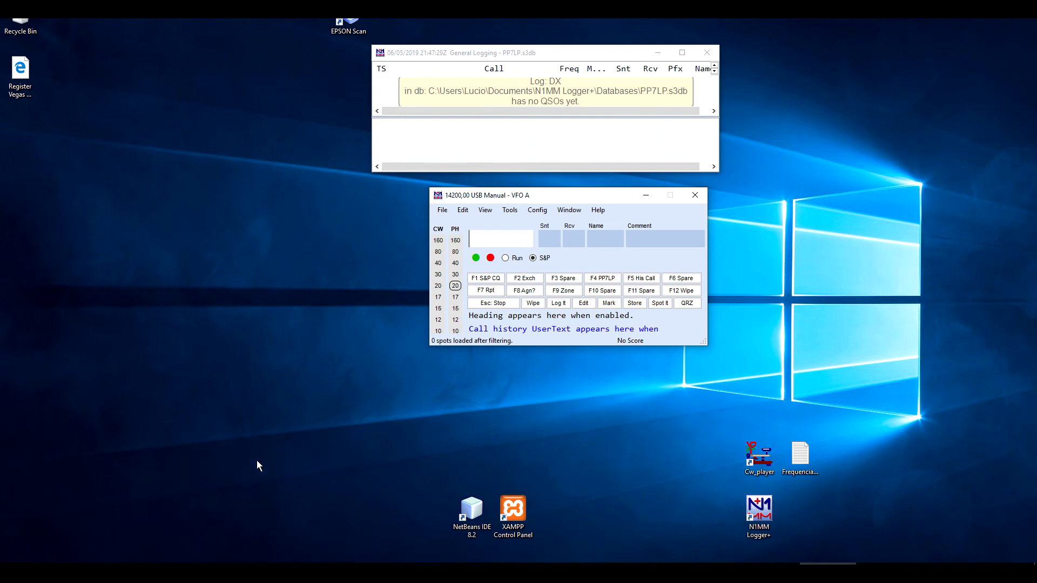
# - Switch to File Explorer and view the N1MM Logger+ documents folder and its UserDefinedContests subfolder
pyautogui.moveTo(146, 563)
pyautogui.click(167, 526)
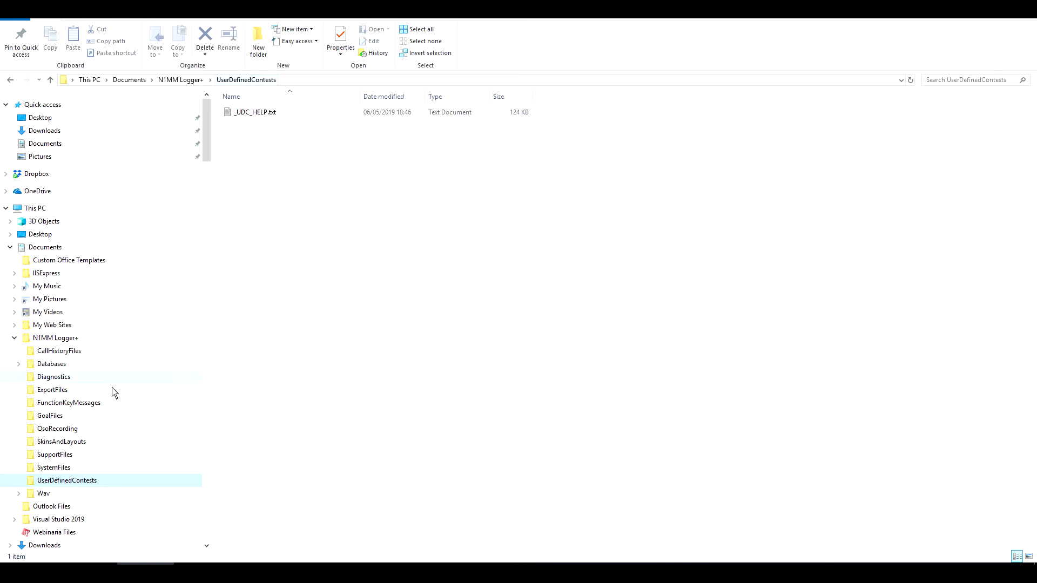
pyautogui.click(47, 339)
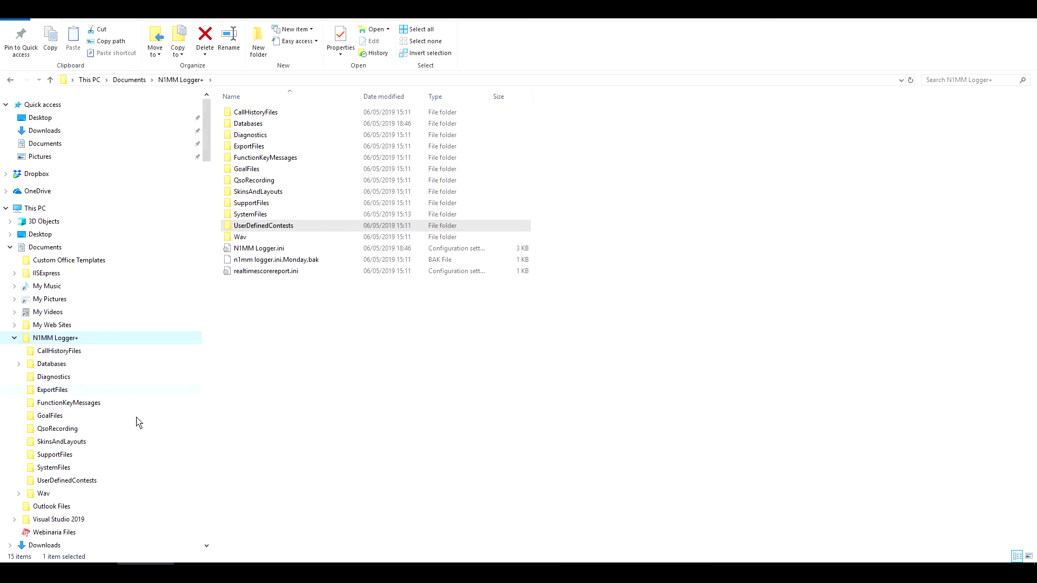
pyautogui.click(70, 481)
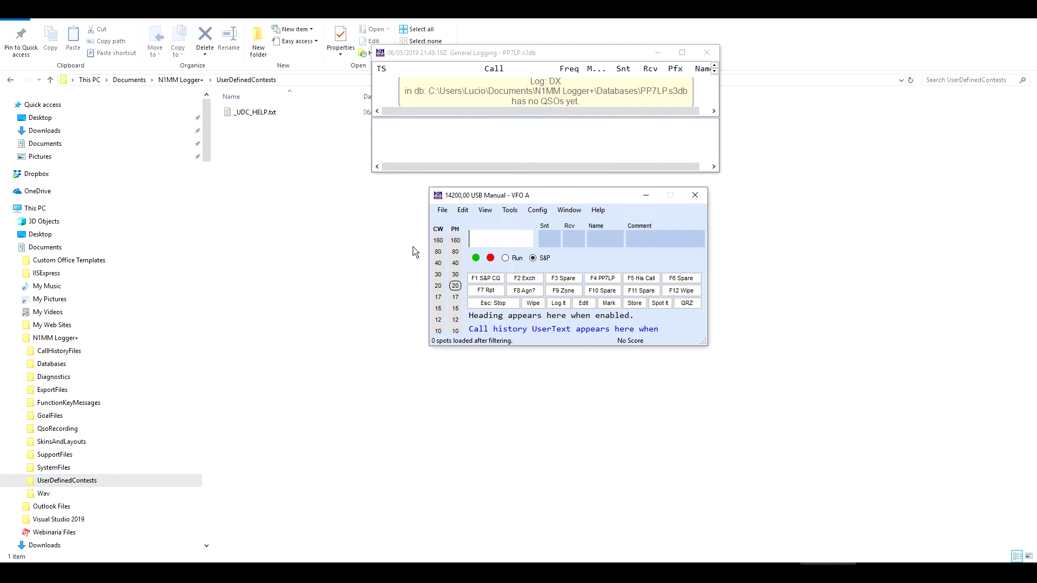
# - Switch to N1MM Logger+ and create a new database named Araucaria-VHF in the Databases folder
pyautogui.click(442, 210)
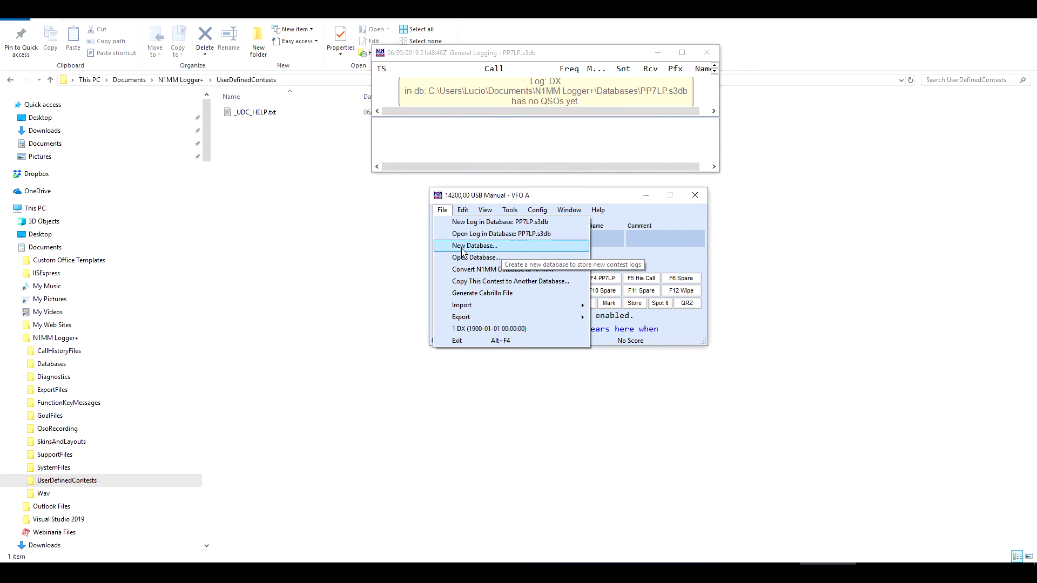
pyautogui.click(490, 250)
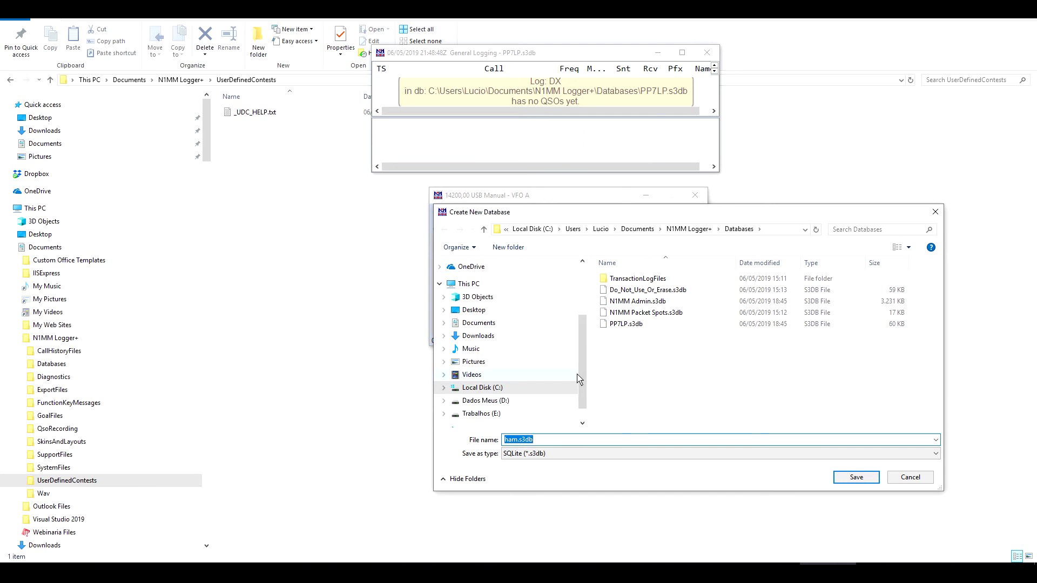
pyautogui.write('Araucaria-VHF')
pyautogui.click(857, 478)
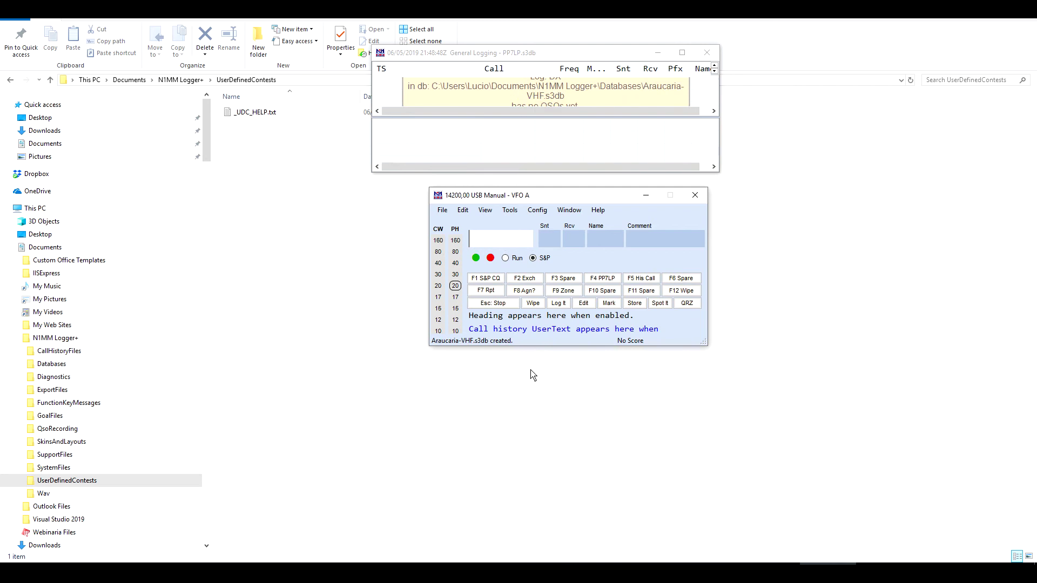
# - Start a new log in the Araucaria-VHF database and choose the DXPEDITION log type
pyautogui.click(443, 212)
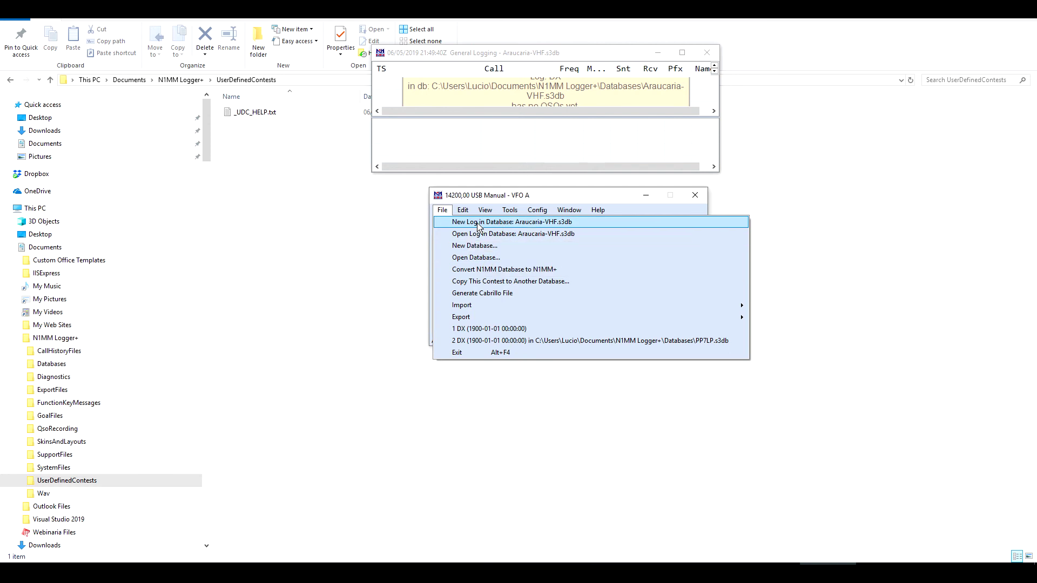
pyautogui.click(512, 226)
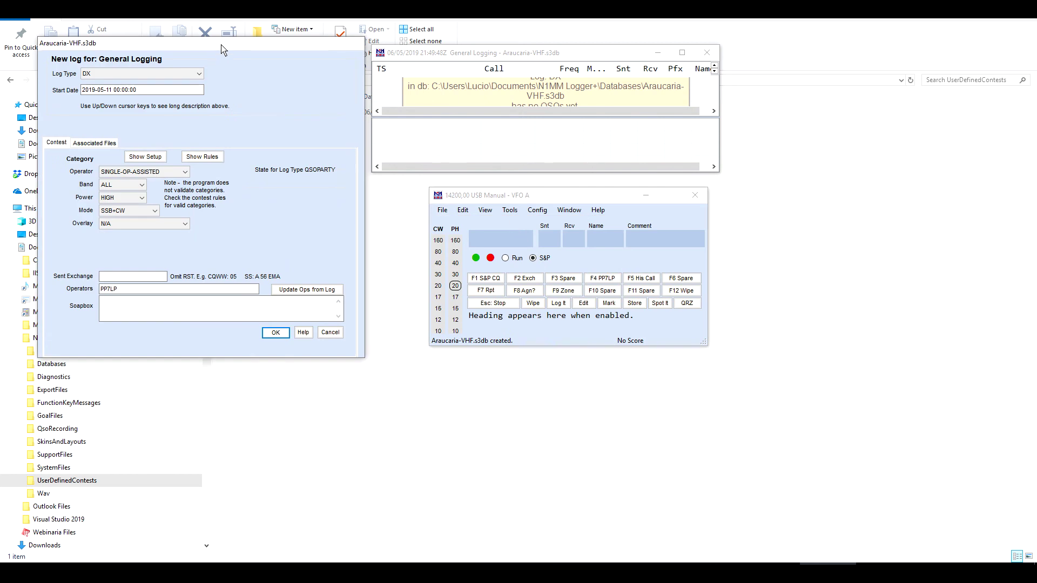
pyautogui.moveTo(221, 44); pyautogui.dragTo(280, 104)
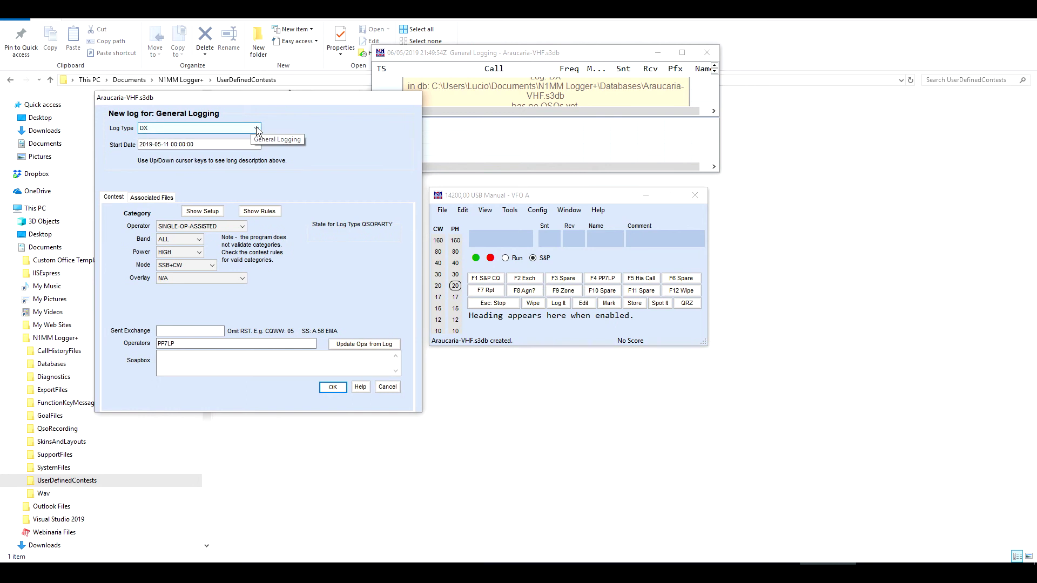
pyautogui.click(257, 129)
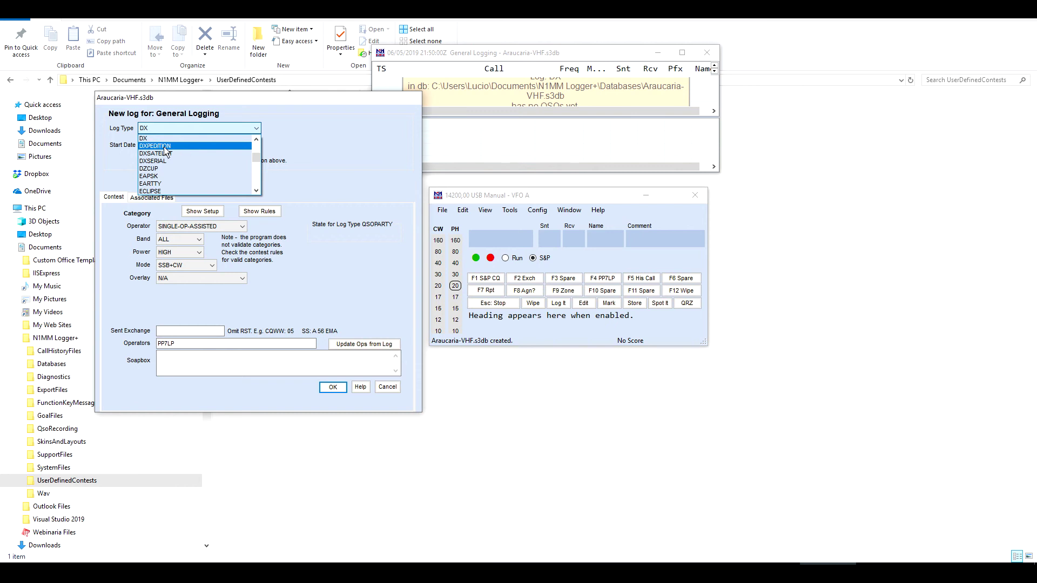
pyautogui.click(165, 148)
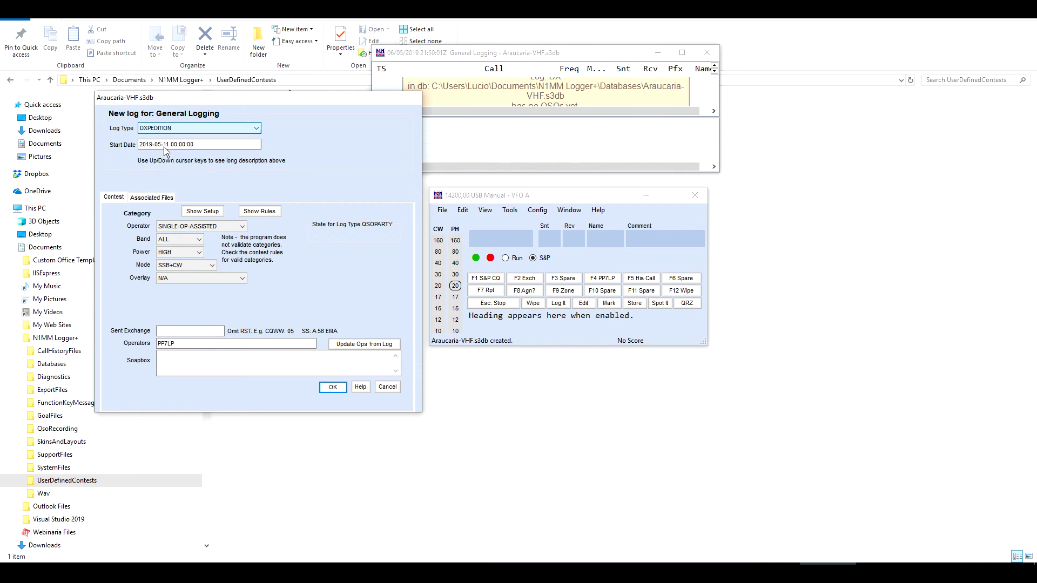
# - Browse the available log types for the new log and choose CQMMDX
pyautogui.click(257, 130)
pyautogui.moveTo(258, 162); pyautogui.dragTo(260, 140)
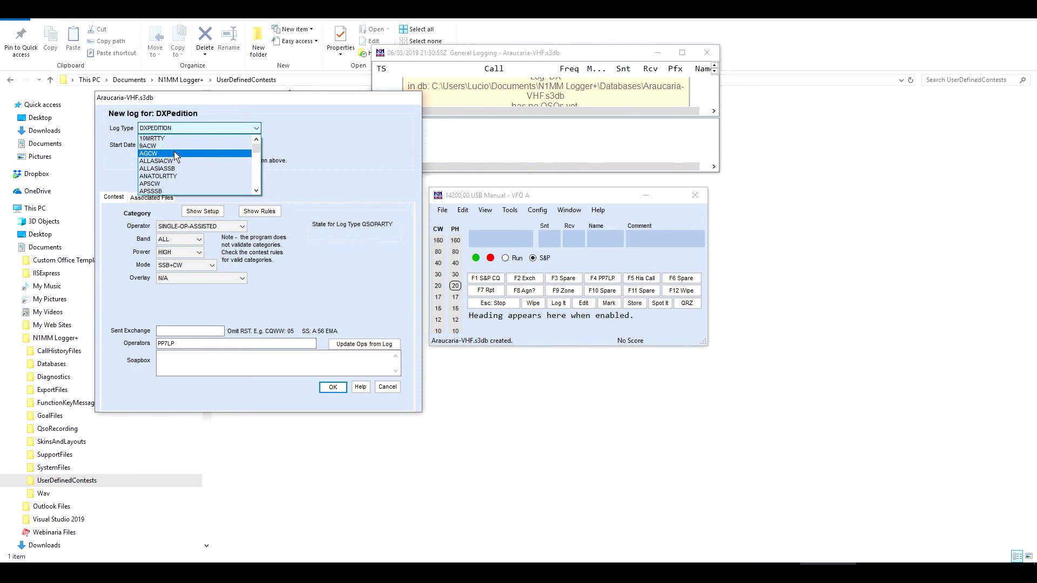
pyautogui.press('c')
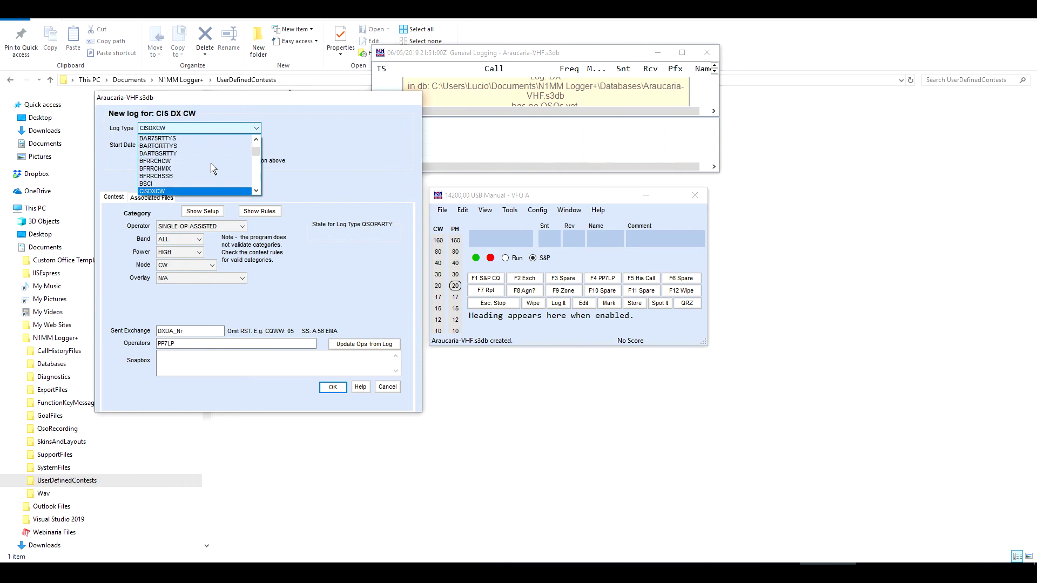
pyautogui.press('Down')
pyautogui.press('Down')
pyautogui.press('Down')
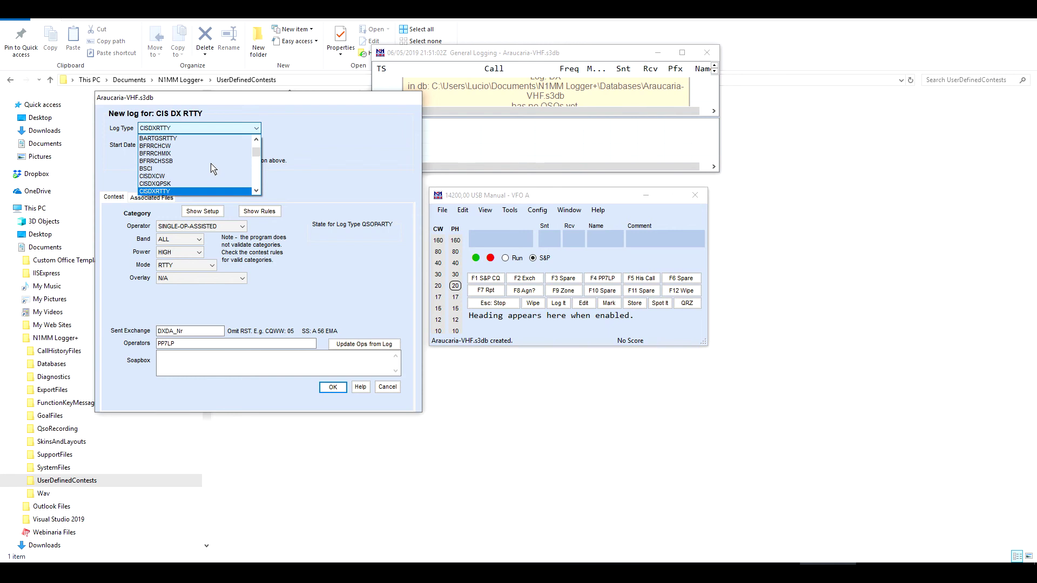
pyautogui.press('Down')
pyautogui.press('Up')
pyautogui.press('Up')
pyautogui.press('Up')
pyautogui.press('Down')
pyautogui.press('Down')
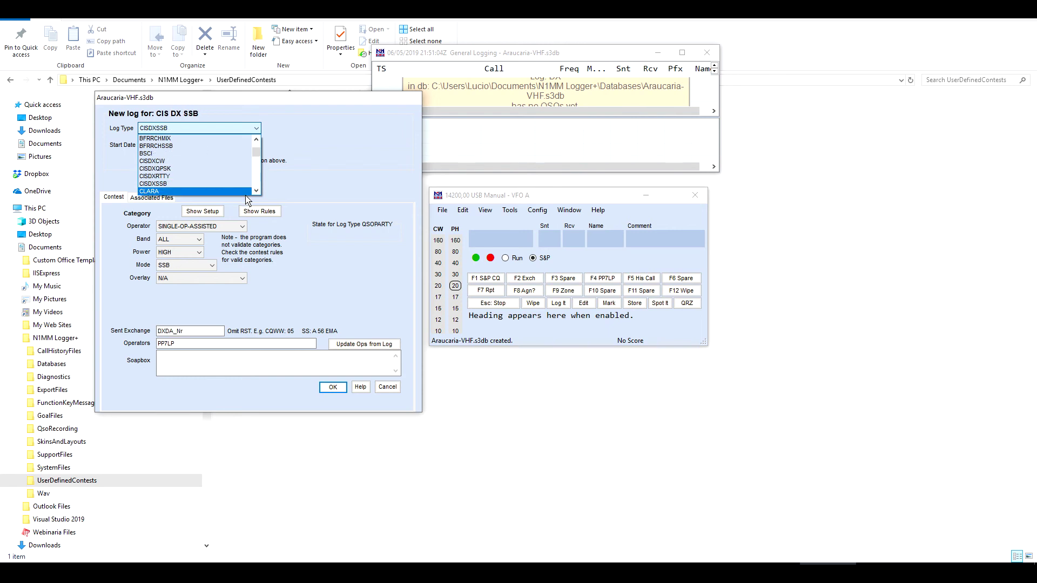
pyautogui.press('Down')
pyautogui.press('Down')
pyautogui.press('Down')
pyautogui.press('Down')
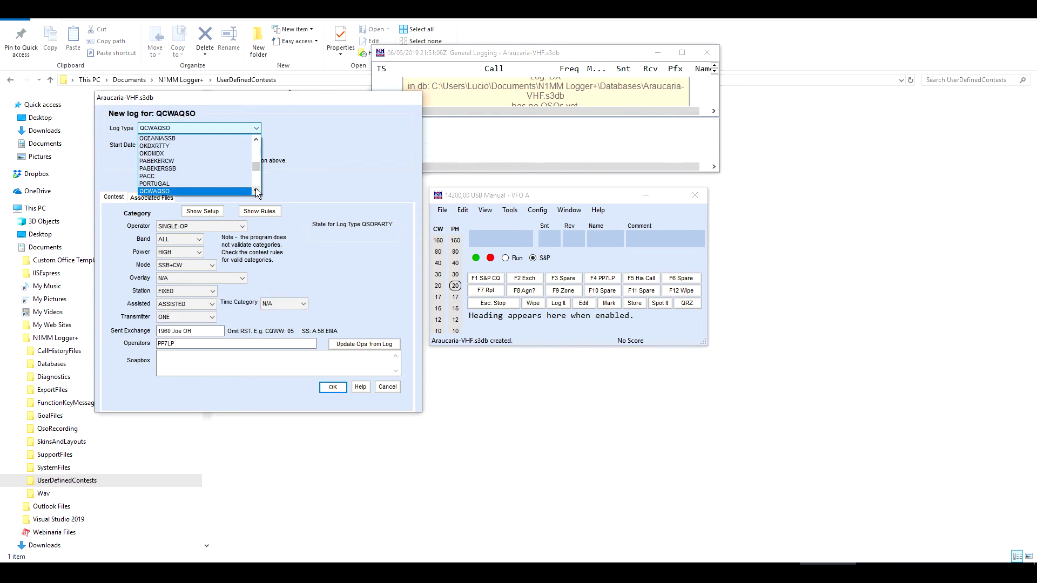
pyautogui.press('q')
pyautogui.scroll(15, 257, 192)
pyautogui.click(152, 192)
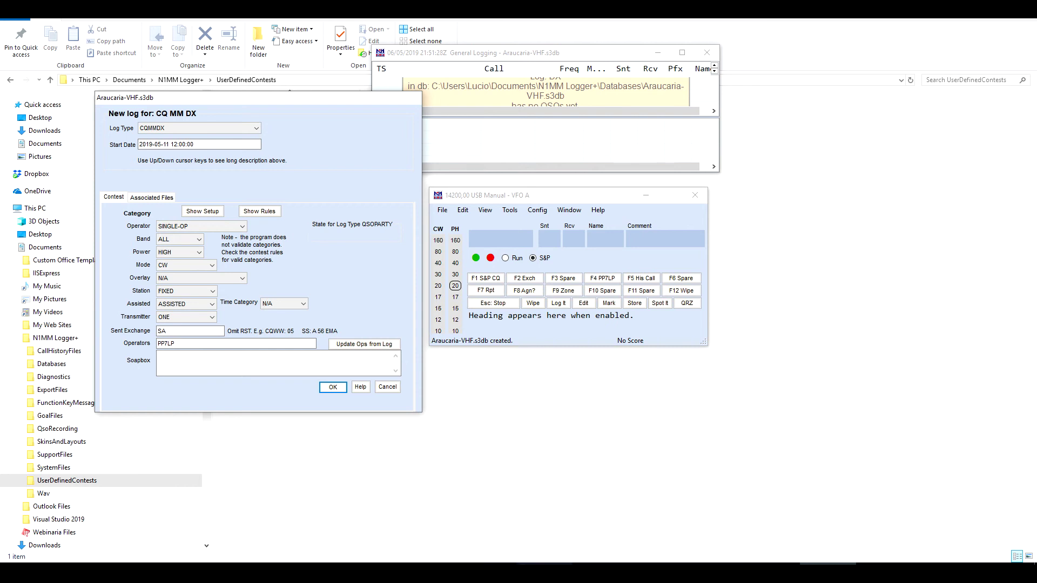
# - Switch to the browser and open the contest rules page on the avhfc.com site
pyautogui.moveTo(545, 572)
pyautogui.click(545, 527)
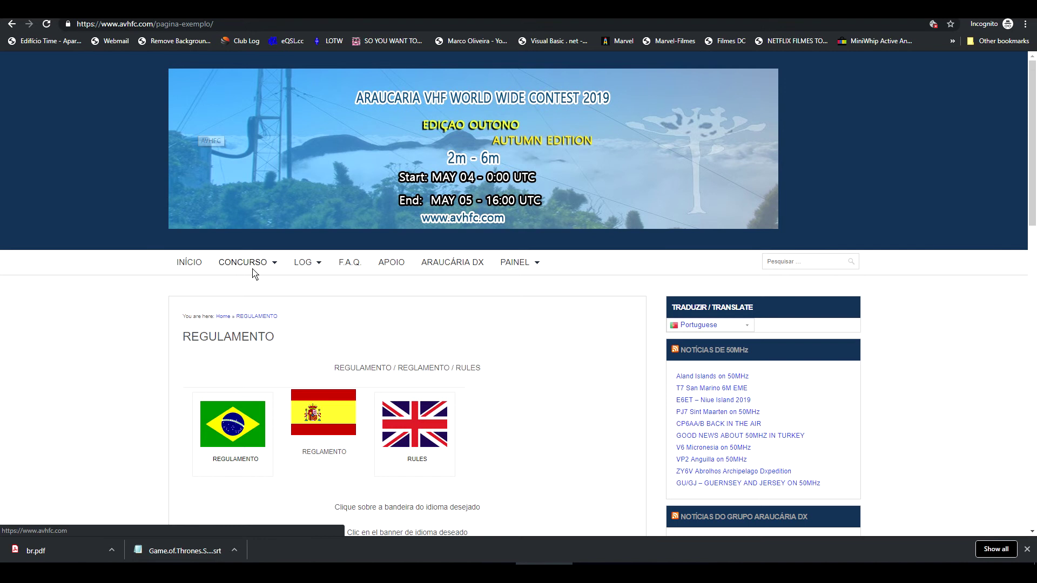
pyautogui.click(253, 285)
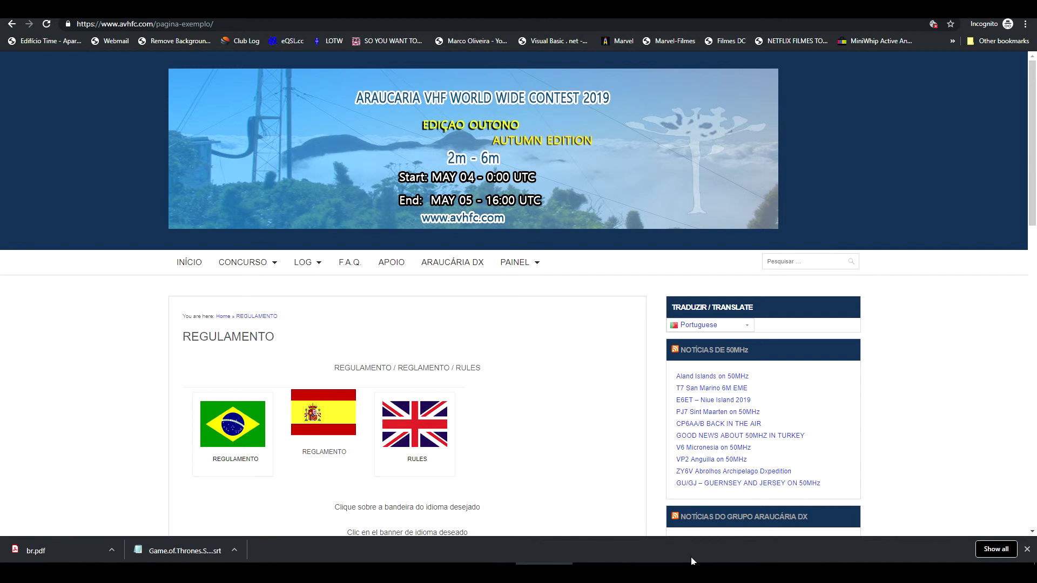
# - Switch to br.pdf in Adobe Acrobat and examine the contest's period, bands, categories, scoring and prizes
pyautogui.click(702, 570)
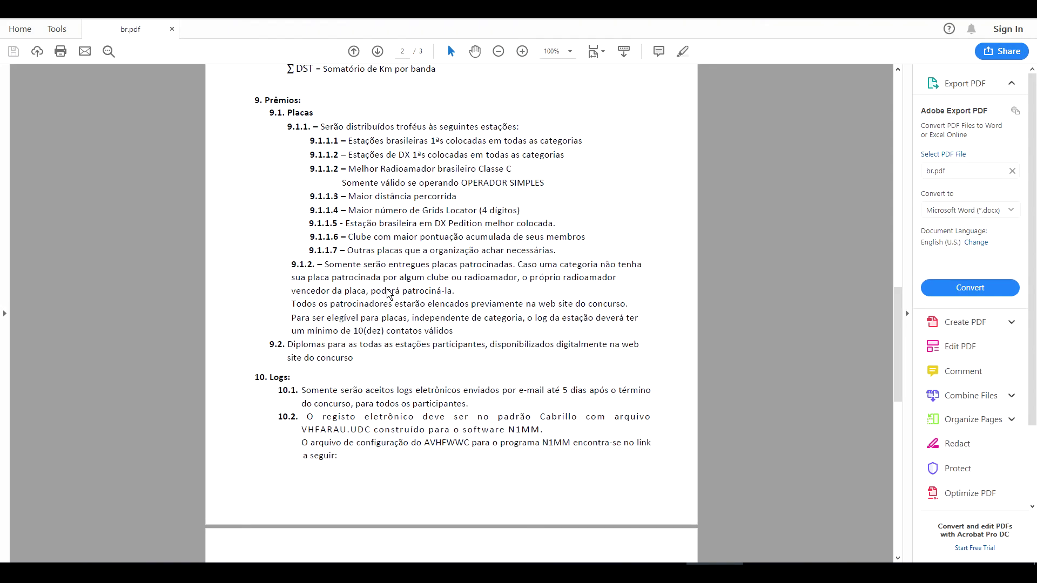
pyautogui.scroll(10, 388, 294)
pyautogui.scroll(5, 389, 294)
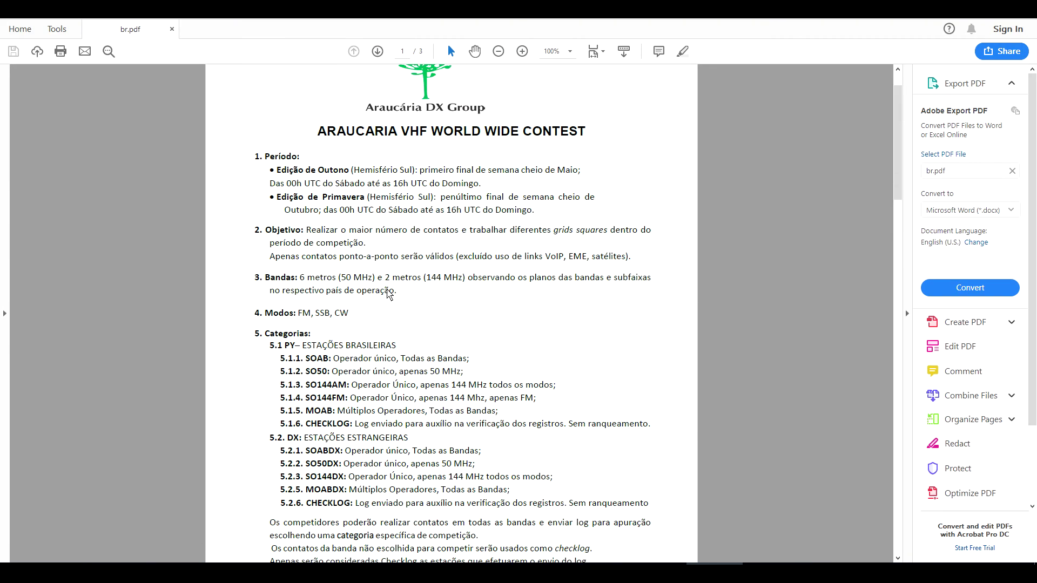
pyautogui.scroll(-9, 389, 294)
pyautogui.scroll(-10, 389, 295)
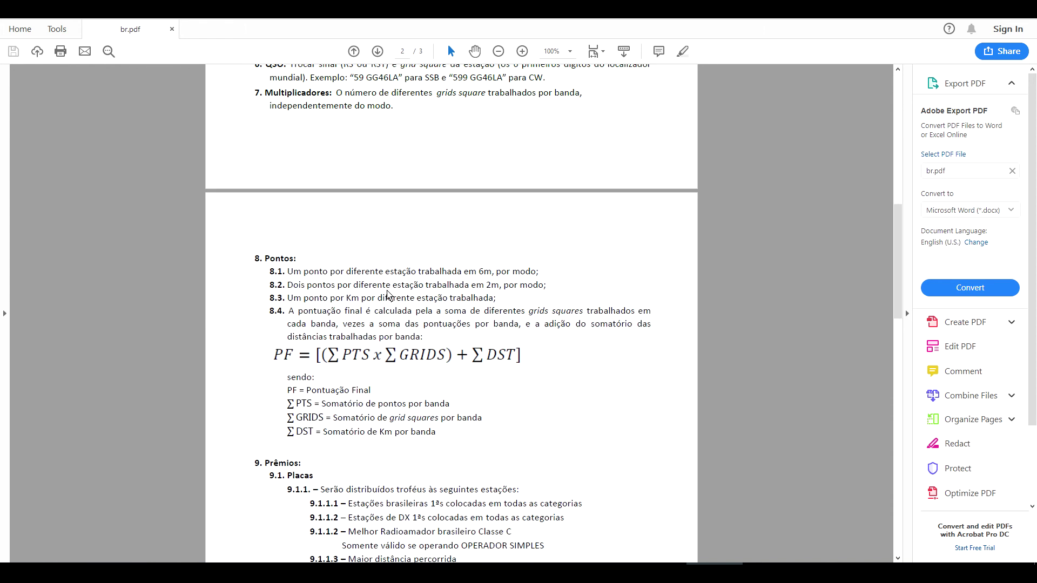
pyautogui.scroll(11, 389, 295)
pyautogui.scroll(-10, 389, 295)
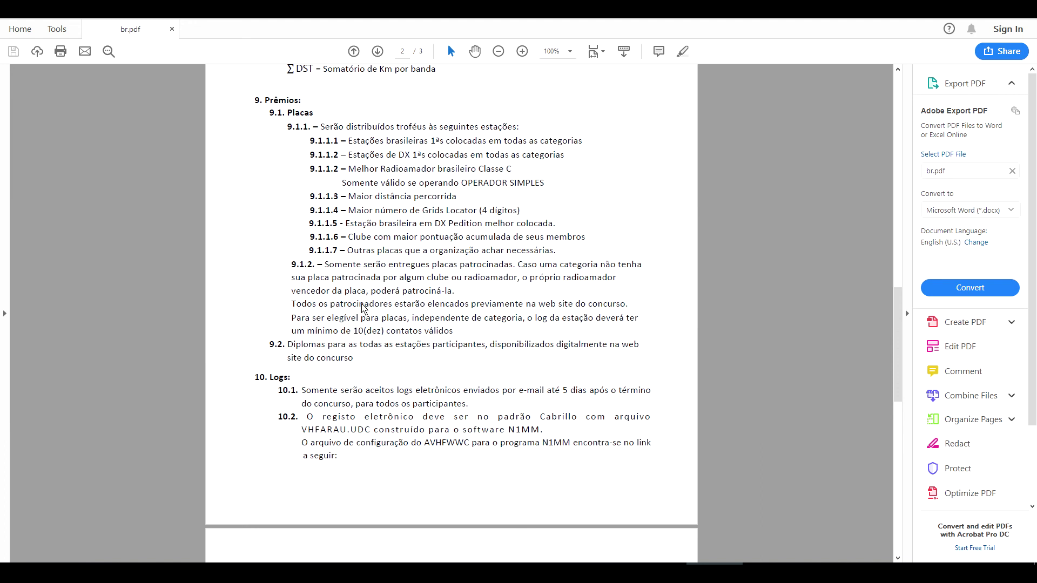
# - Go to section 10.2 of the rules on logs and highlight the file name VHFARAU.UDC
pyautogui.scroll(-10, 389, 294)
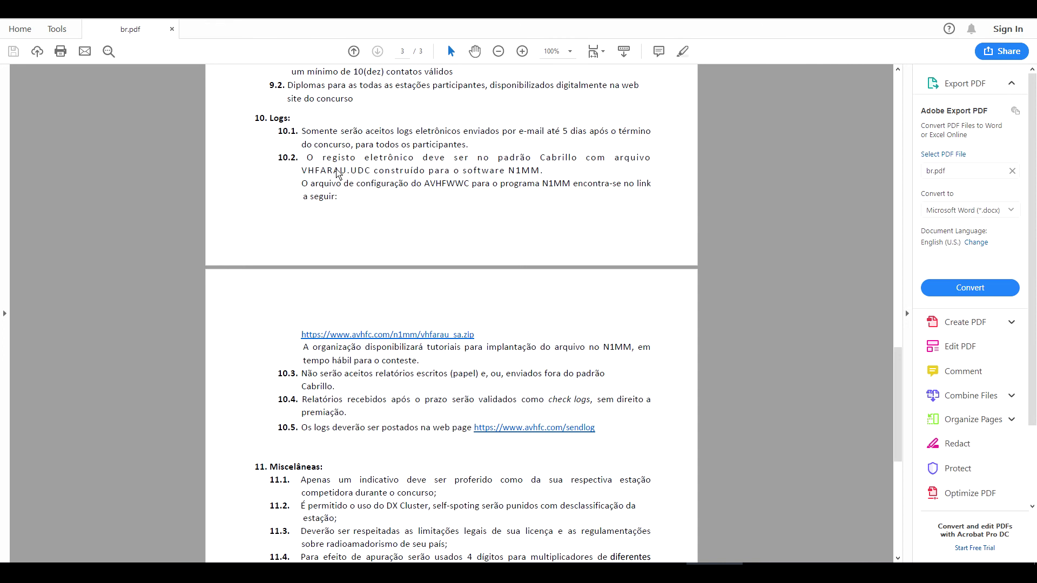
pyautogui.tripleClick(335, 173)
pyautogui.click(335, 173)
pyautogui.moveTo(302, 171); pyautogui.dragTo(369, 174)
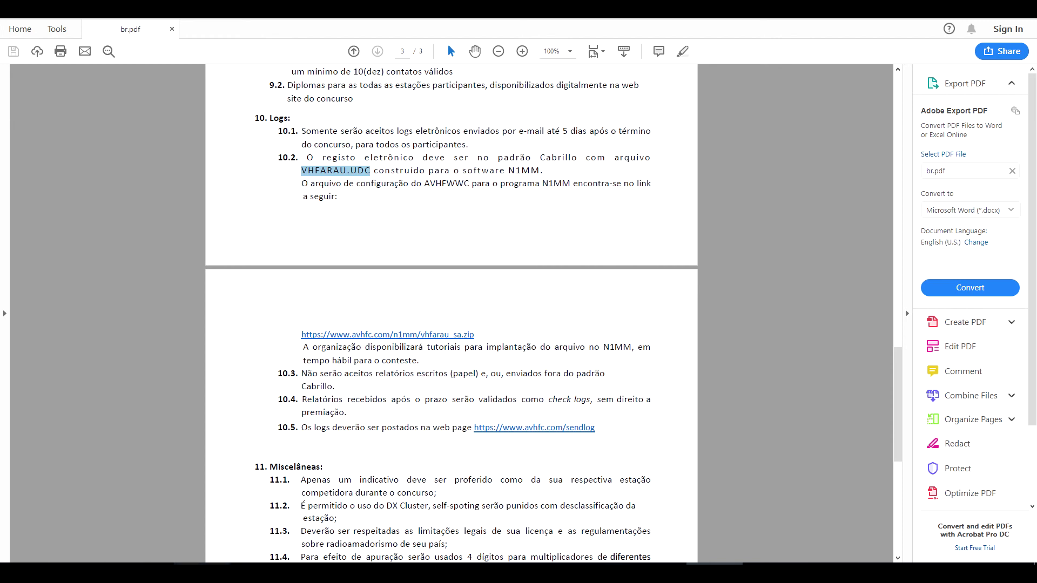
# - Switch to File Explorer and copy VHFARAU_SA.udc from the Araucaria VHF folder into N1MM Logger+'s UserDefinedContests folder
pyautogui.click(314, 564)
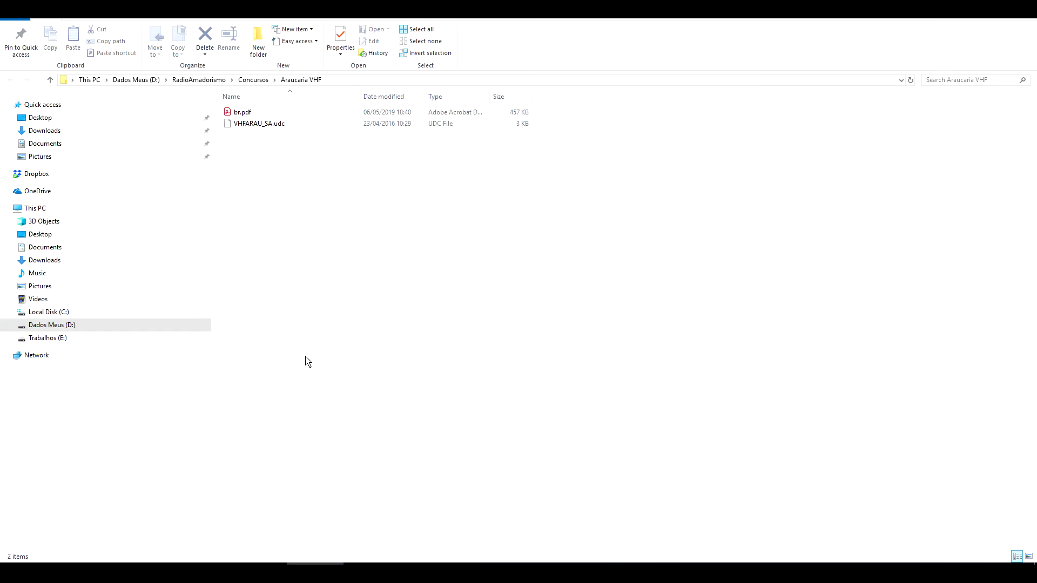
pyautogui.click(231, 126)
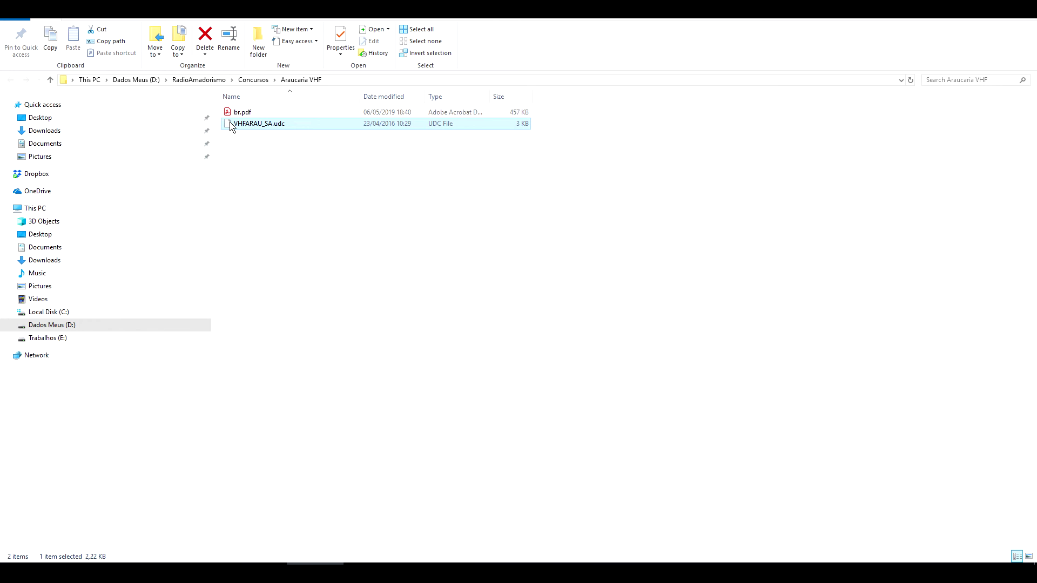
pyautogui.hotkey('ctrl', 'c')
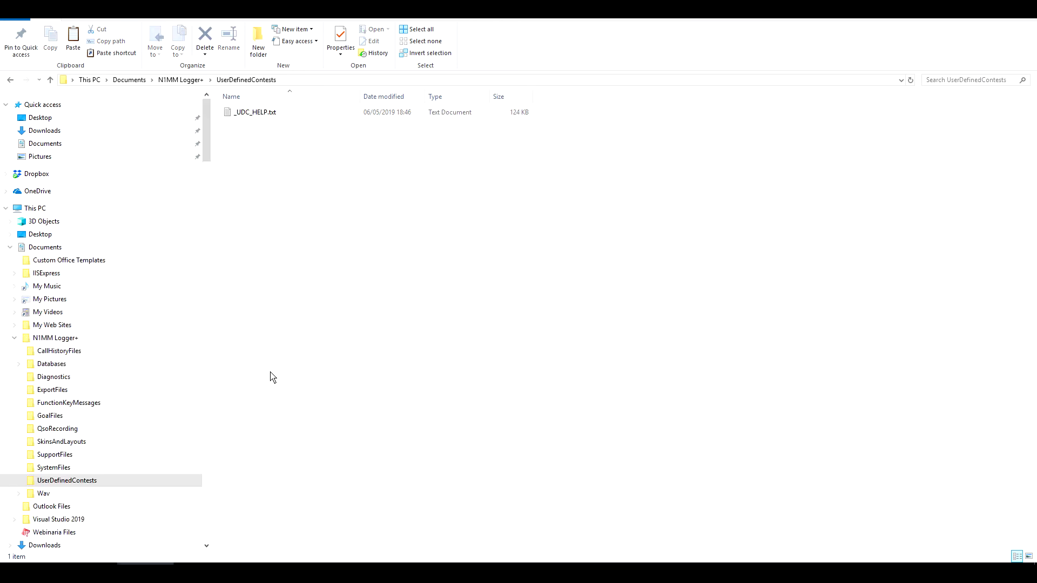
pyautogui.hotkey('ctrl', 'v')
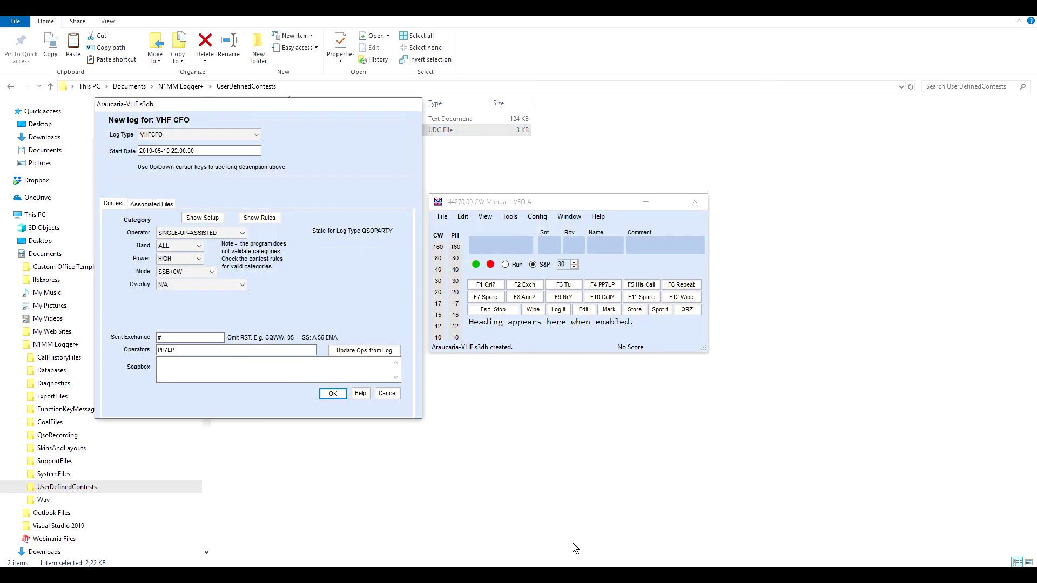
# - Try to find the Araucaria VHF contest among the log types for a new log in Araucaria-VHF.s3db, and close the dialog
pyautogui.click(383, 393)
pyautogui.click(443, 216)
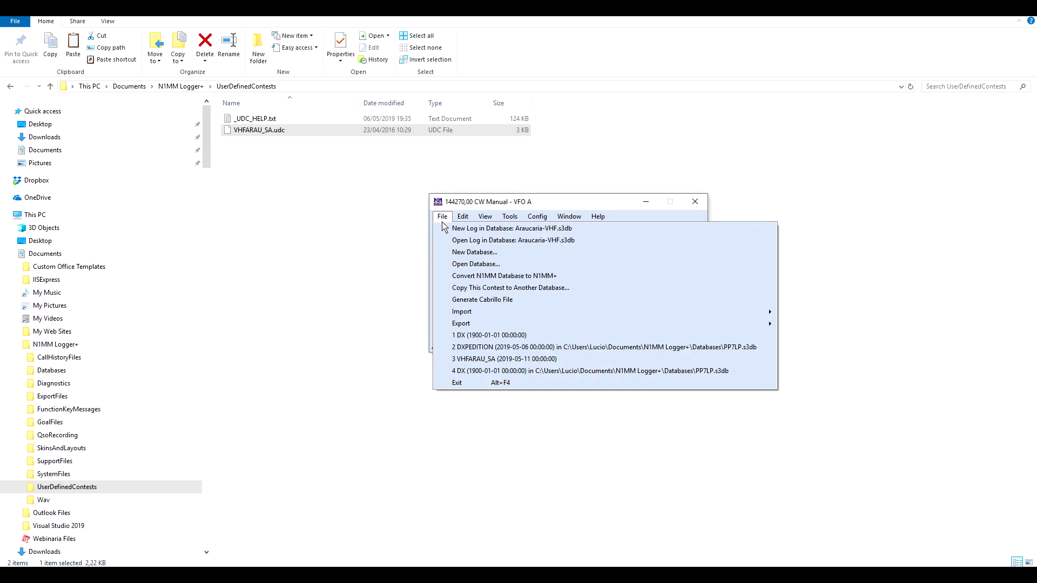
pyautogui.click(499, 228)
pyautogui.click(186, 136)
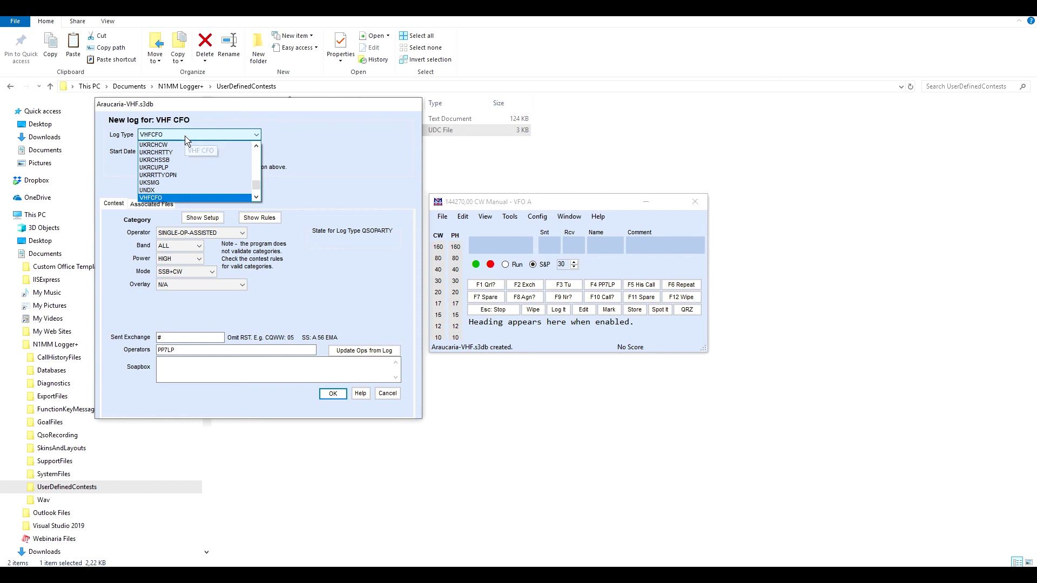
pyautogui.press('Down')
pyautogui.press('Down')
pyautogui.press('Down')
pyautogui.press('Down')
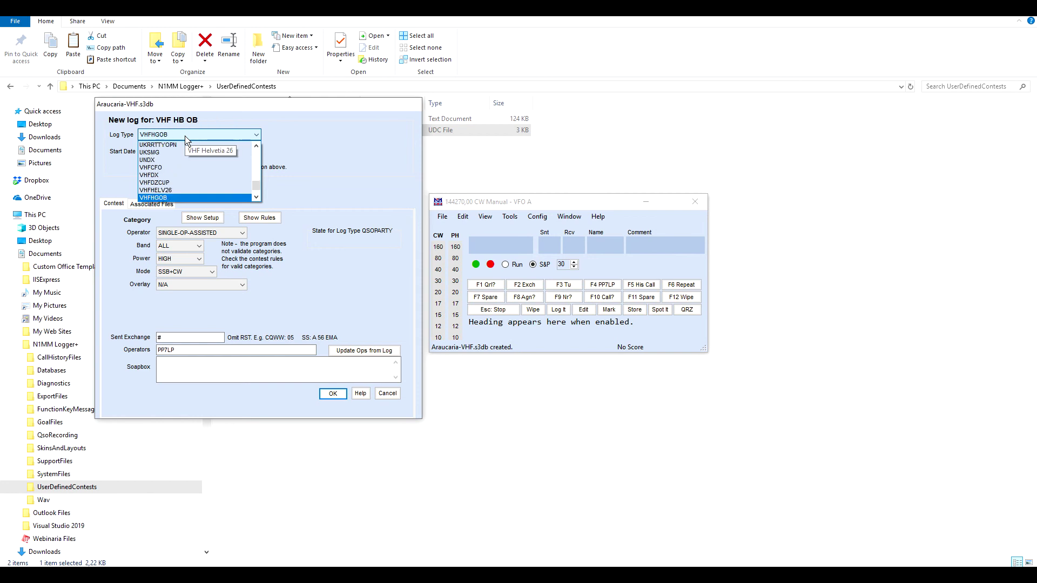
pyautogui.press('Down')
pyautogui.press('Down')
pyautogui.press('Down')
pyautogui.press('Down')
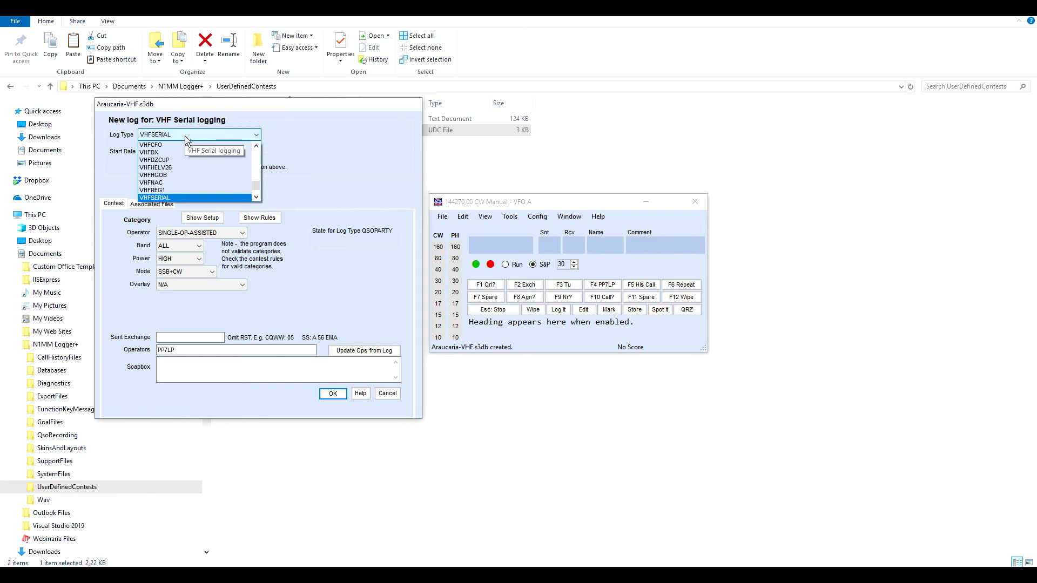
pyautogui.press('Up')
pyautogui.press('Up')
pyautogui.press('Home')
pyautogui.press('Down')
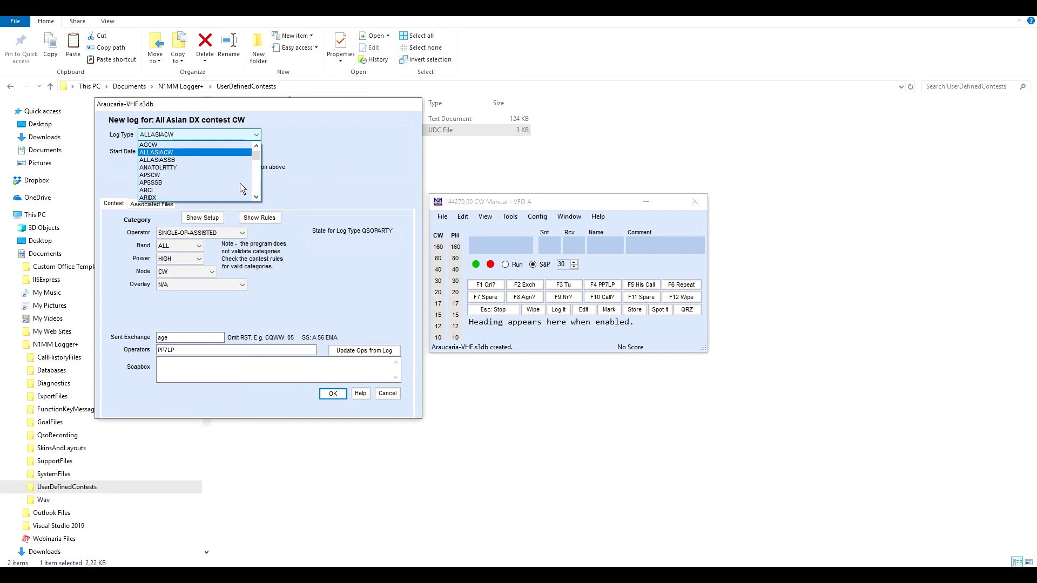
pyautogui.press('Down')
pyautogui.press('Return')
pyautogui.press('Return')
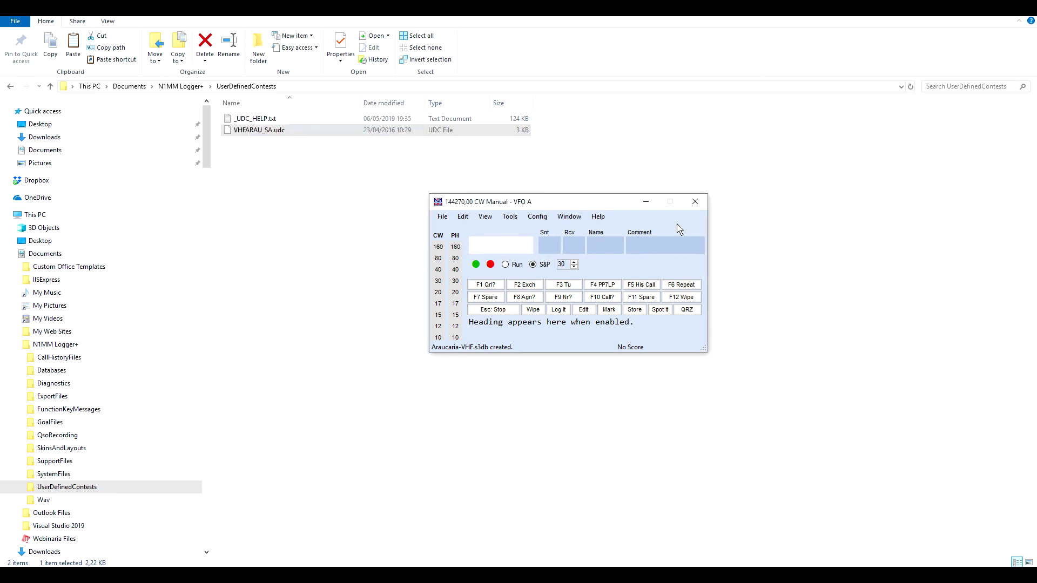
# - Exit N1MM Logger+ and start it again from the desktop
pyautogui.click(695, 201)
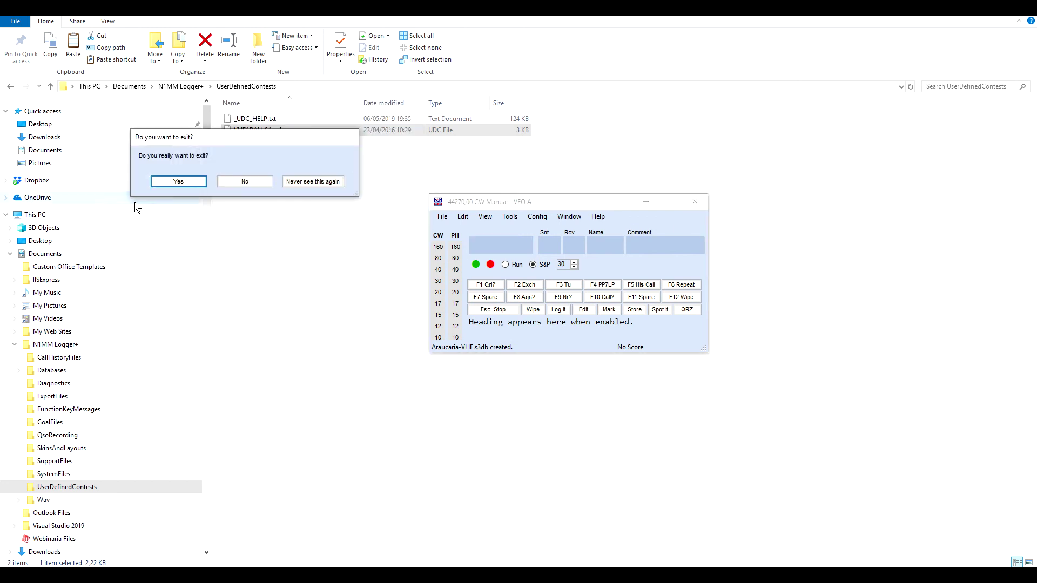
pyautogui.click(178, 182)
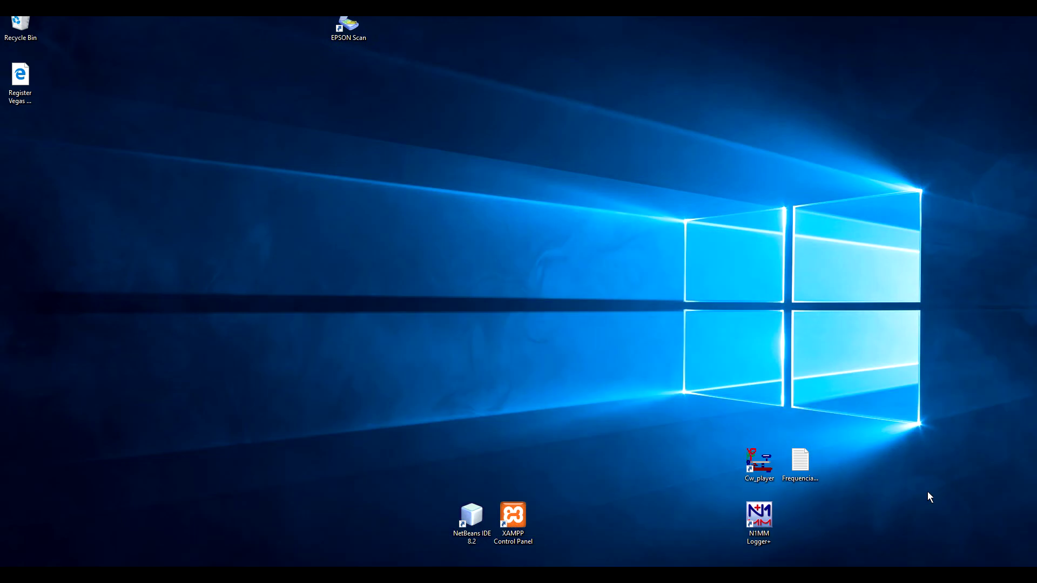
pyautogui.doubleClick(756, 519)
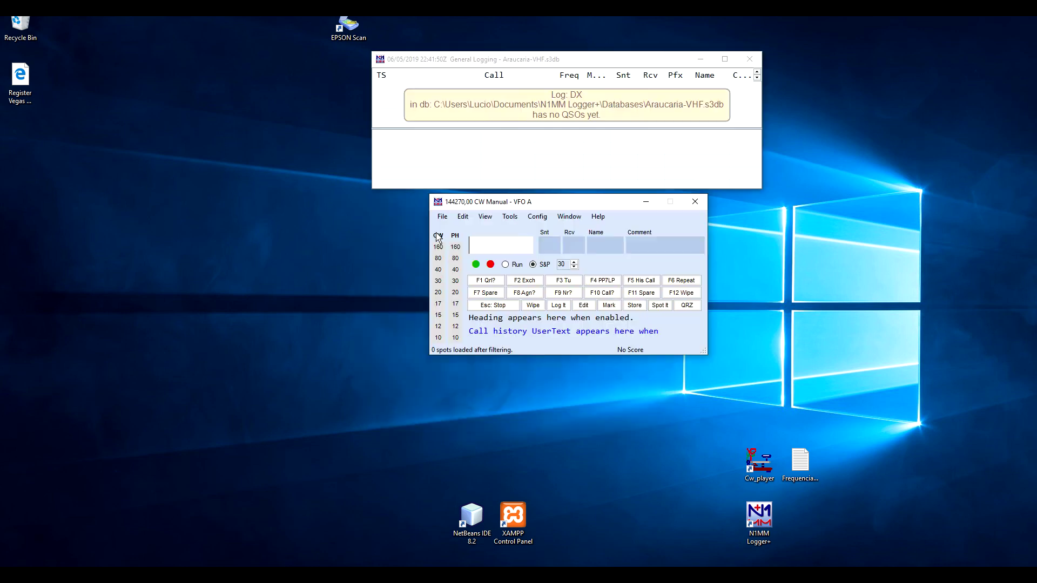
# - Start a new log in the Araucaria-VHF.s3db database with the log type VHFARAU_SA
pyautogui.click(442, 216)
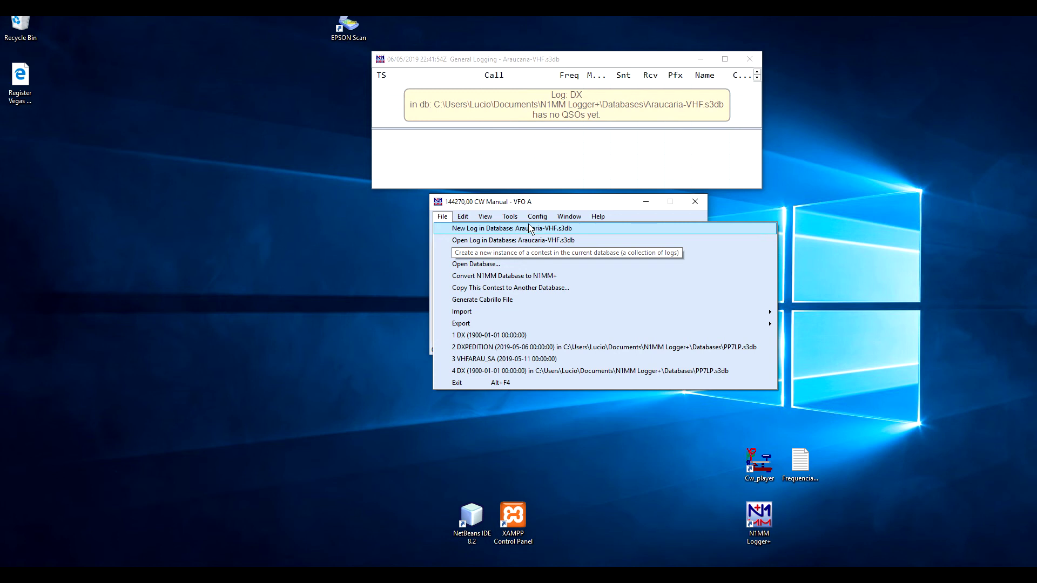
pyautogui.click(496, 229)
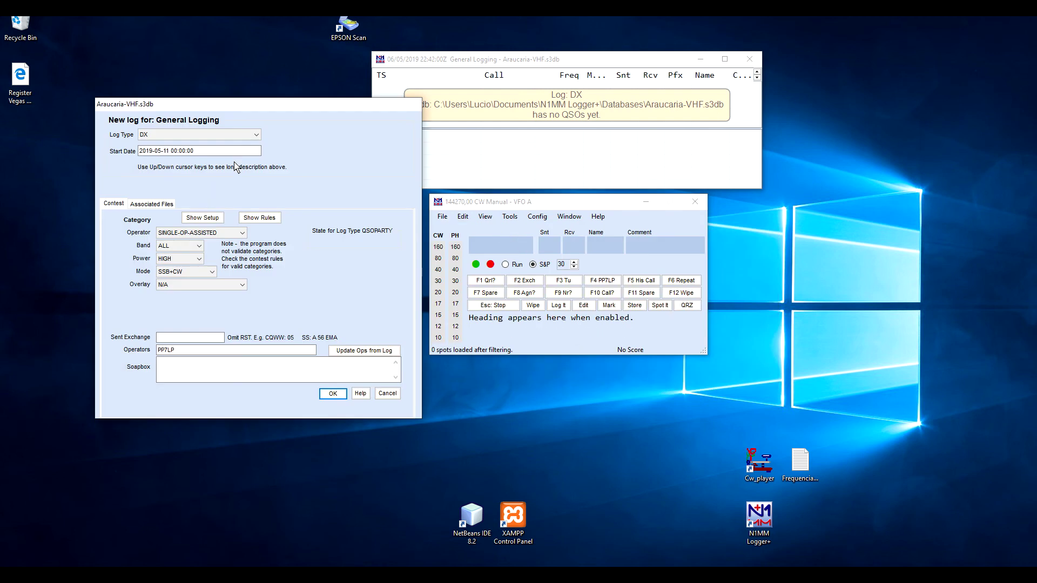
pyautogui.click(196, 135)
pyautogui.press('v')
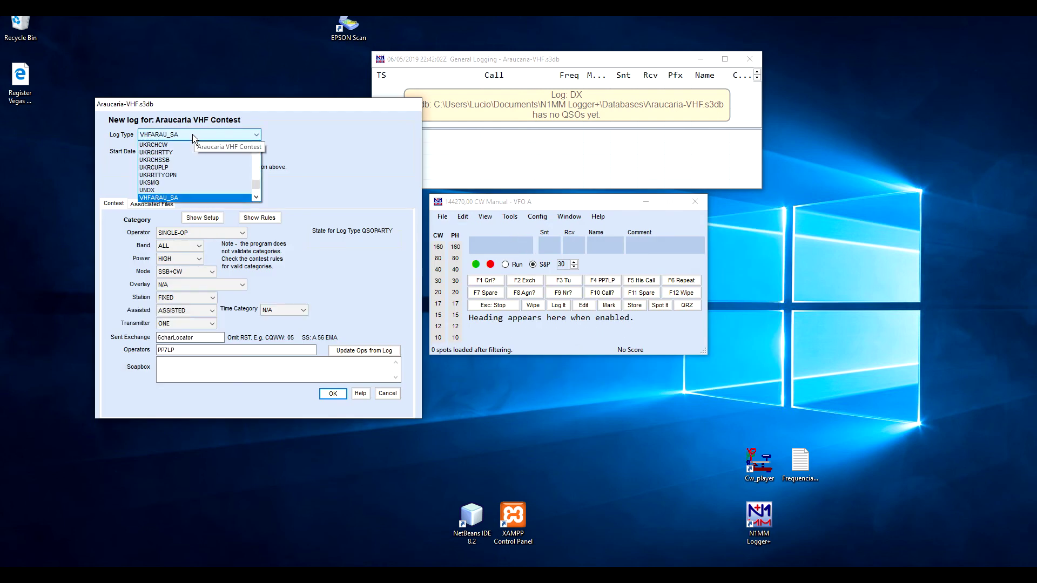
pyautogui.click(166, 200)
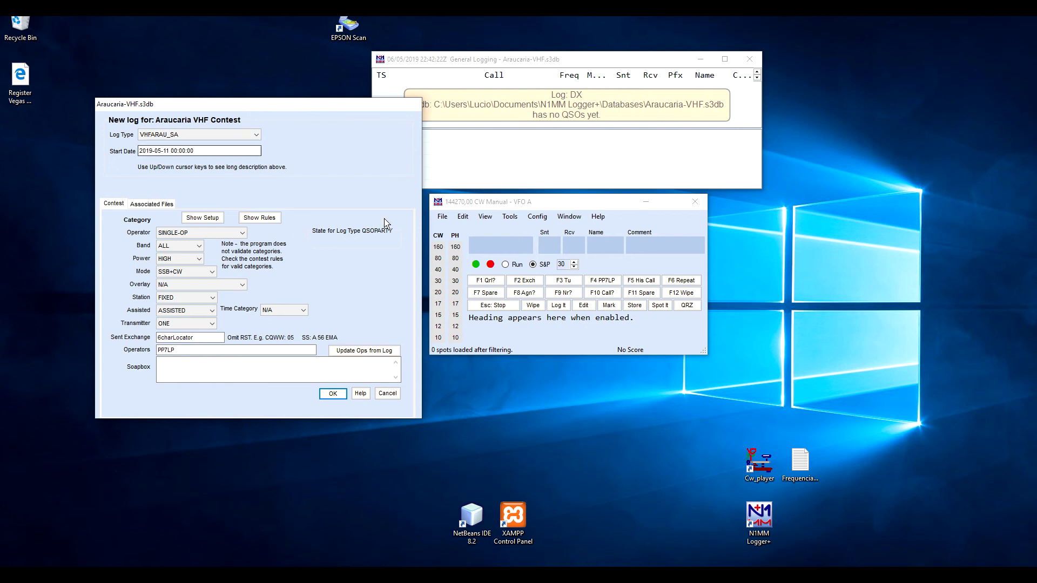
# - Check the contest period in br.pdf and set the new log's start date to 2019-05-04
pyautogui.doubleClick(165, 153)
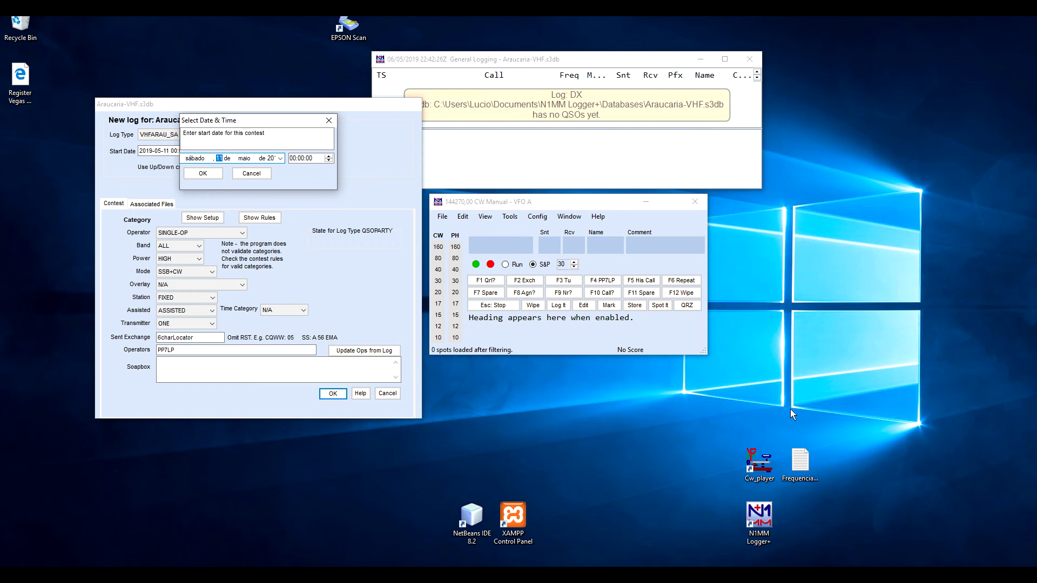
pyautogui.press('super+alt+d')
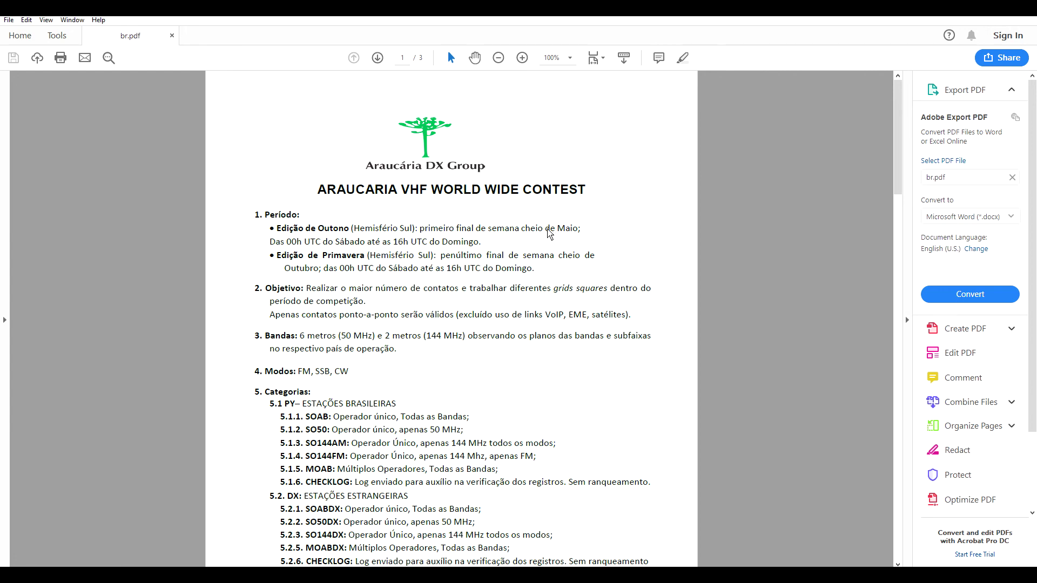
pyautogui.click(1008, 575)
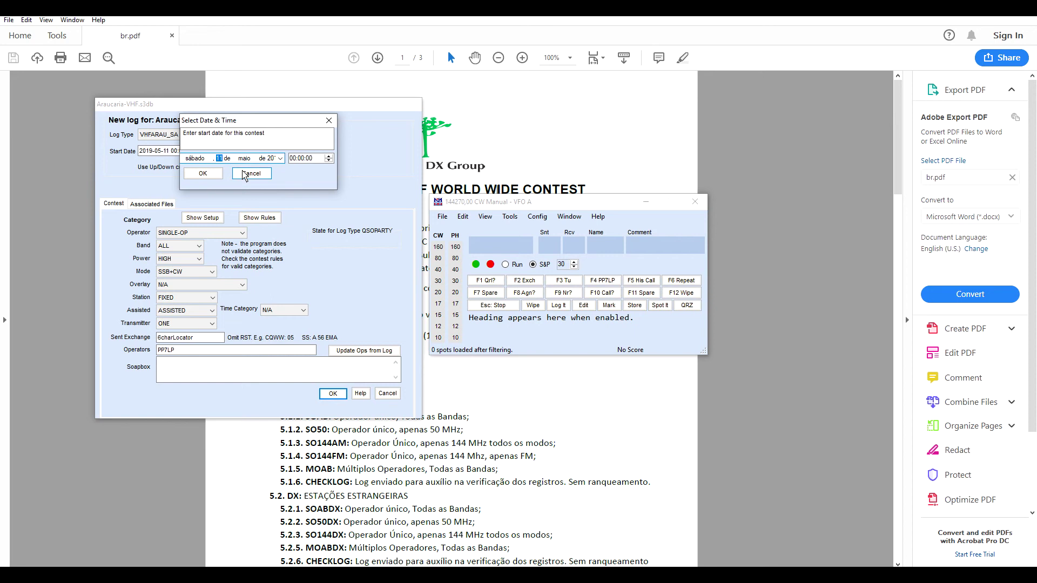
pyautogui.write('4')
pyautogui.click(203, 174)
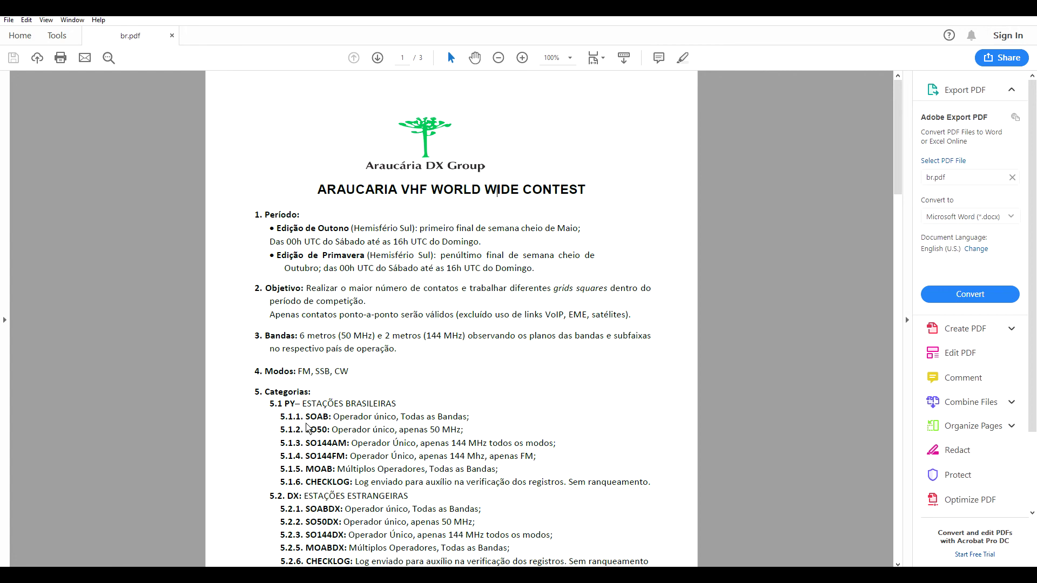
# - Switch to br.pdf in Adobe Acrobat and examine the Brazilian station categories, highlighting the SOAB, SO50 and SO144AM descriptions
pyautogui.scroll(-3, 310, 415)
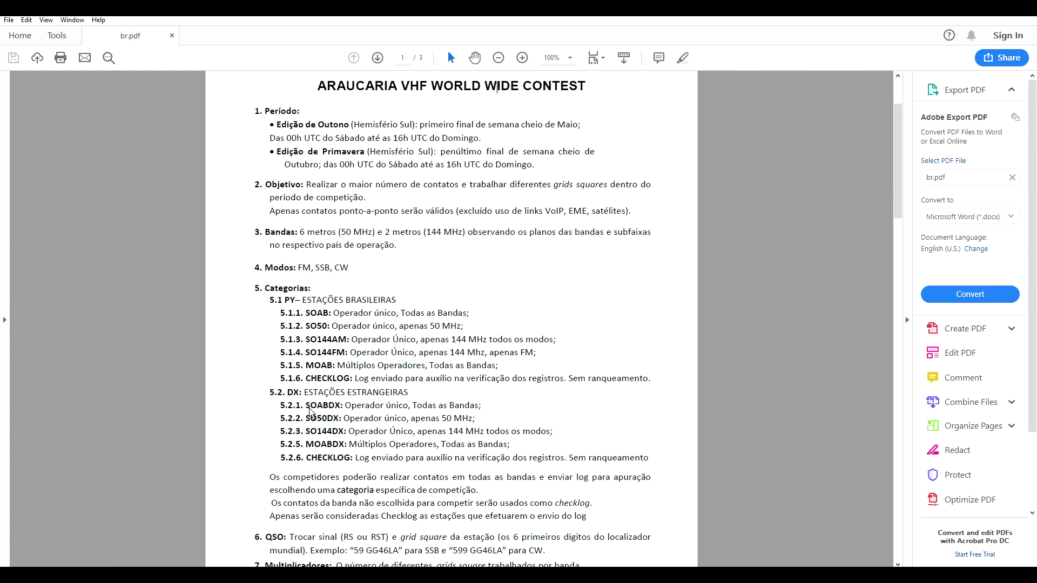
pyautogui.moveTo(303, 300); pyautogui.dragTo(393, 301)
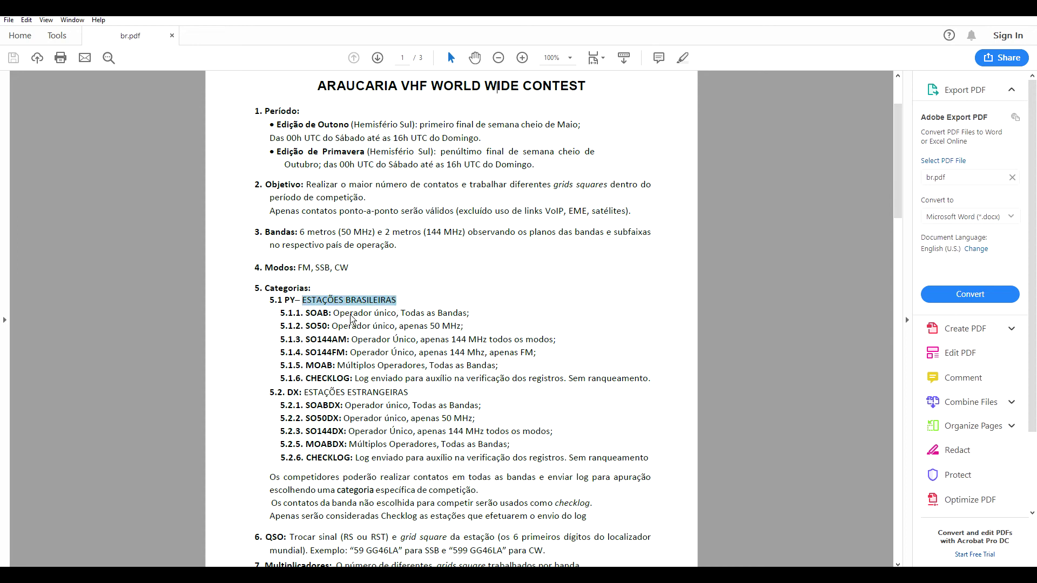
pyautogui.moveTo(333, 313); pyautogui.dragTo(423, 314)
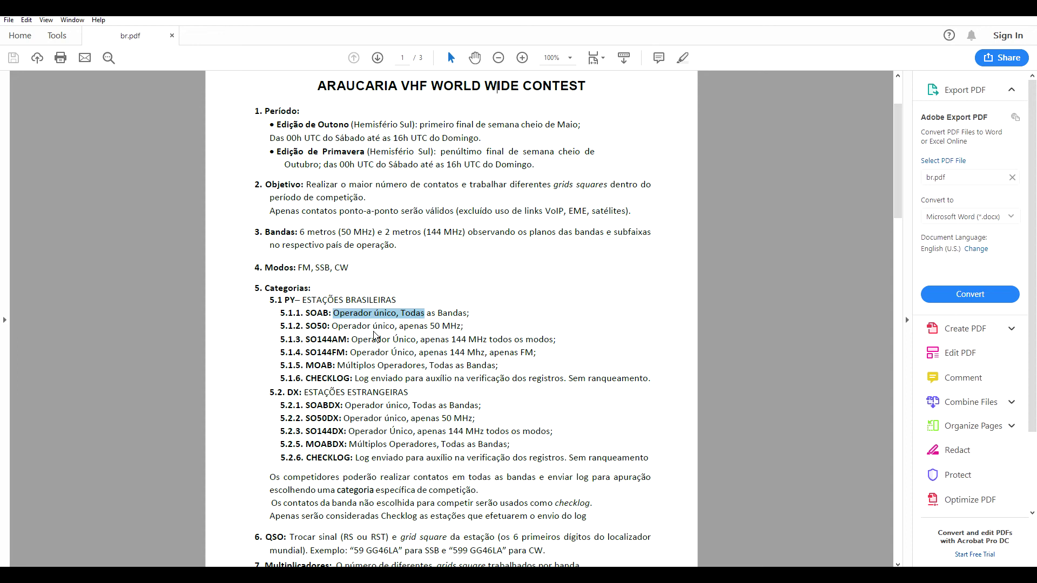
pyautogui.moveTo(332, 327); pyautogui.dragTo(460, 331)
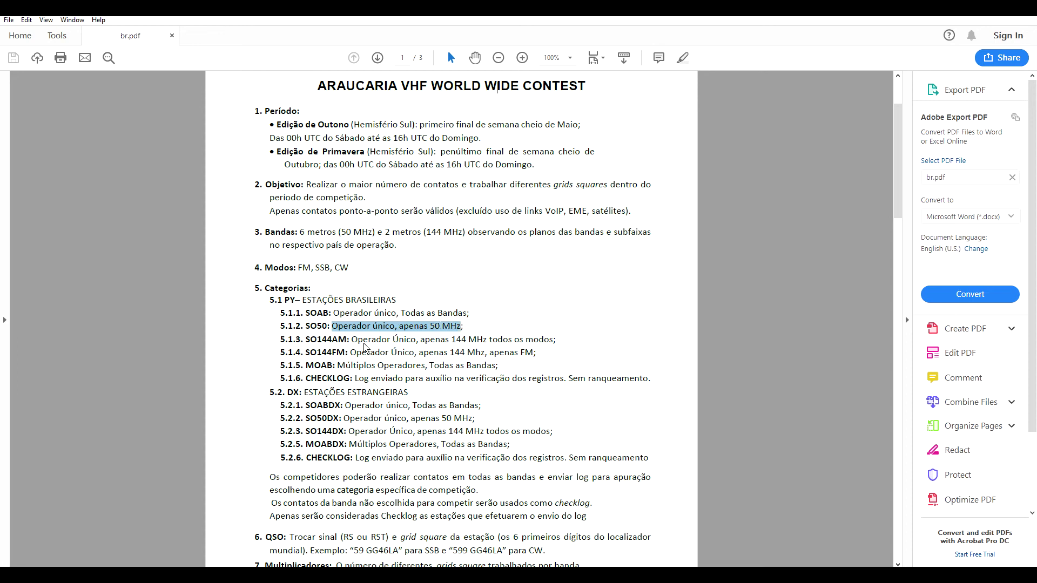
pyautogui.moveTo(352, 340); pyautogui.dragTo(508, 346)
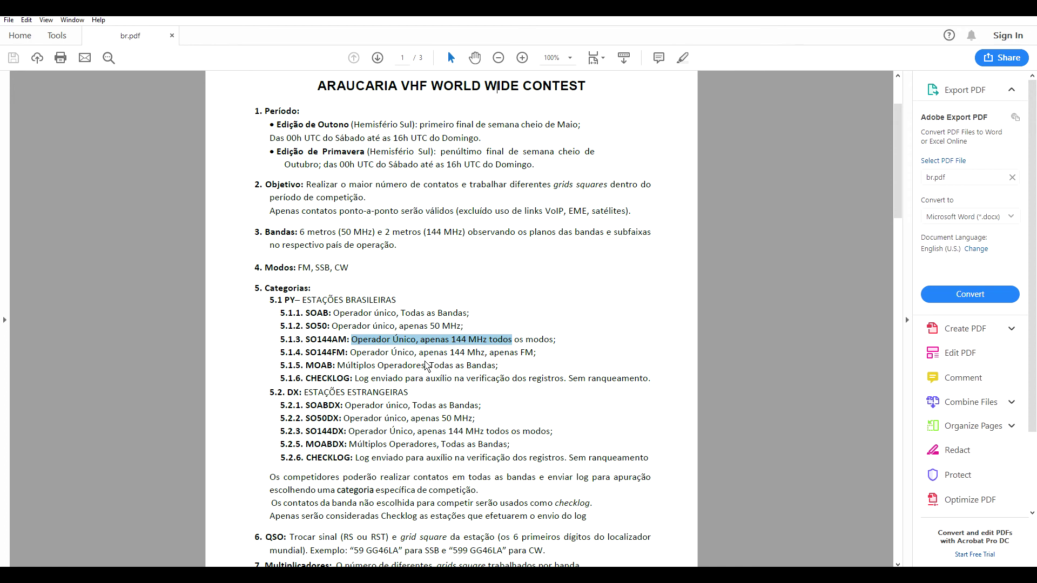
pyautogui.scroll(2, 427, 365)
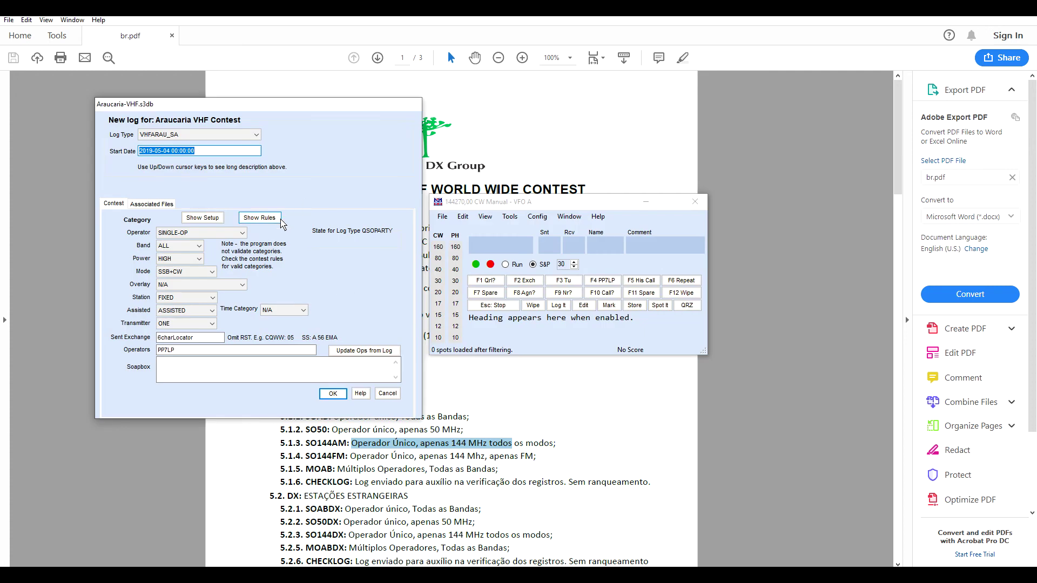
# - In N1MM Logger+, set the new log's category to operator SINGLE-OP, band 2M, power LOW and mode SSB+CW+DIGITAL
pyautogui.click(174, 234)
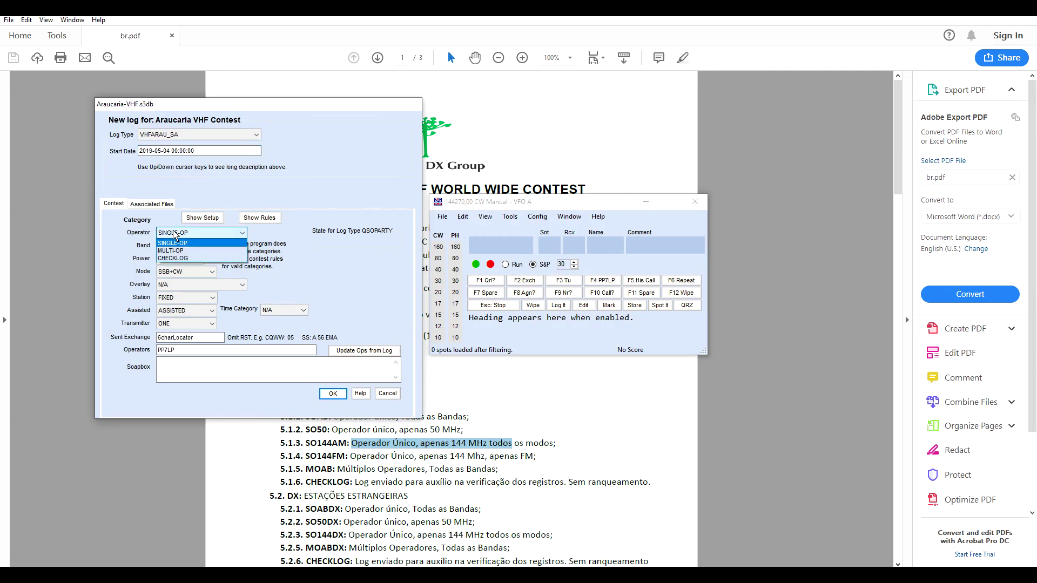
pyautogui.click(174, 239)
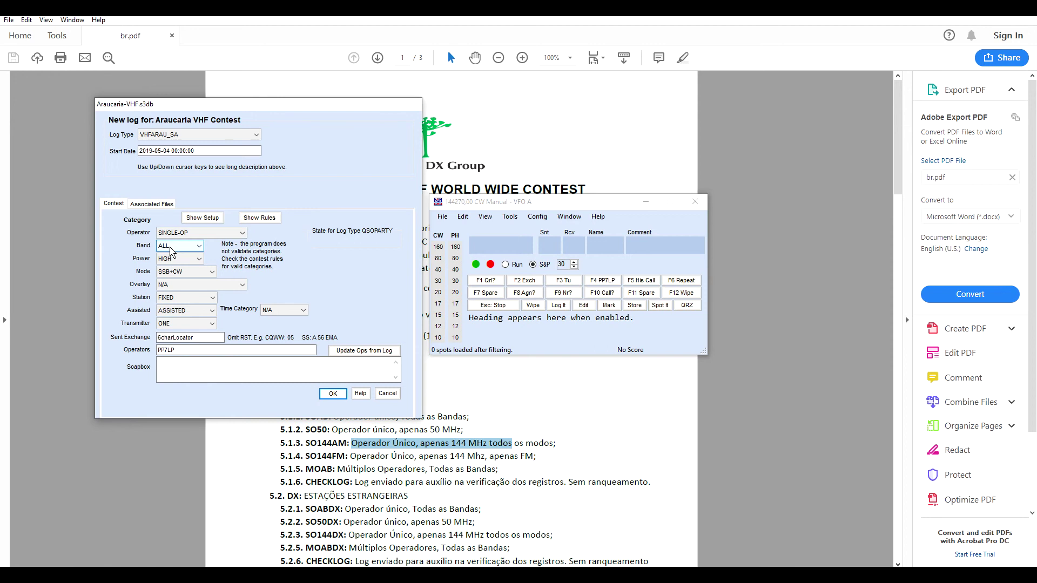
pyautogui.click(172, 249)
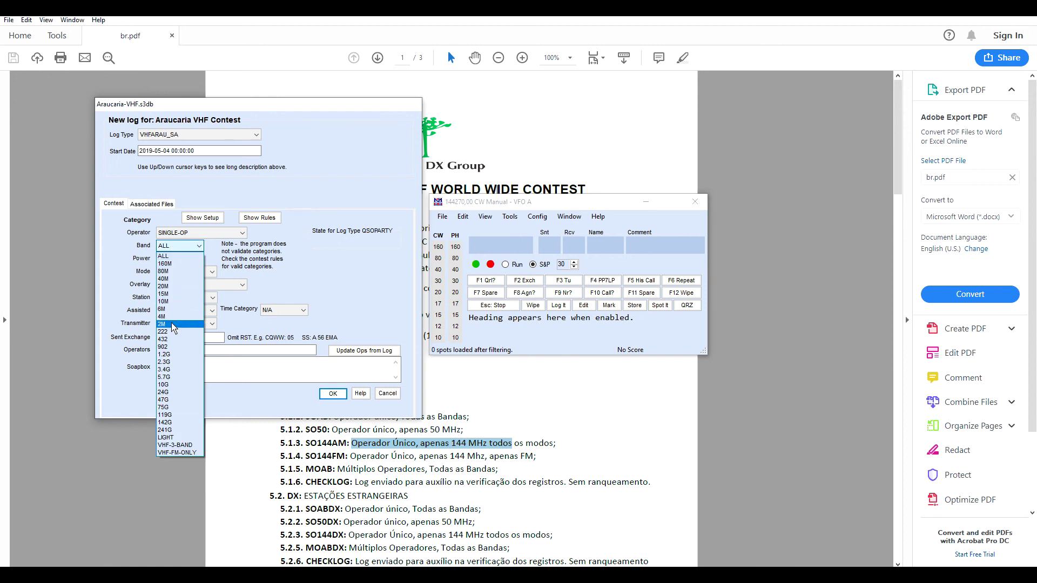
pyautogui.click(172, 324)
pyautogui.click(173, 259)
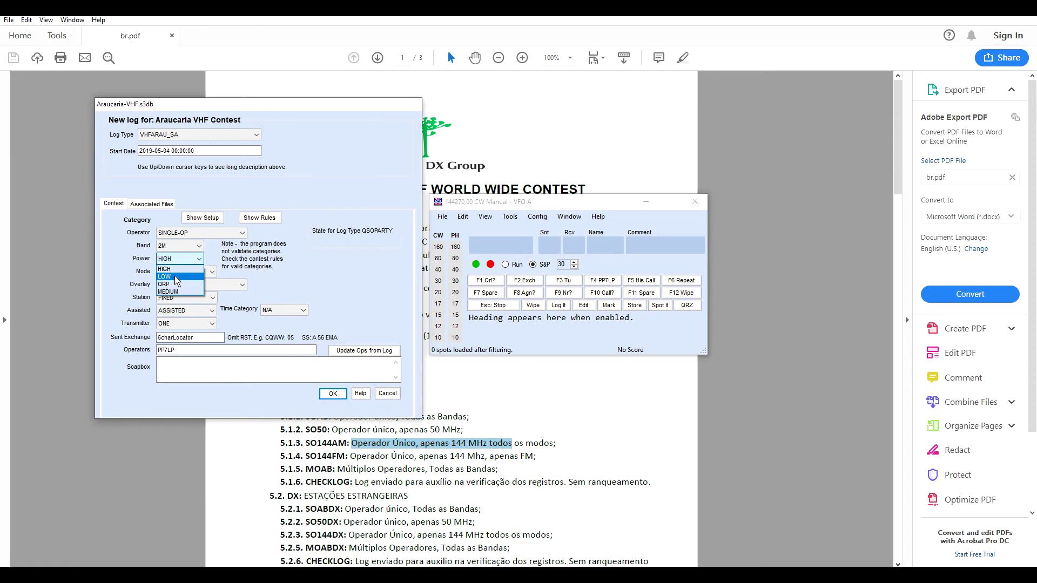
pyautogui.click(176, 277)
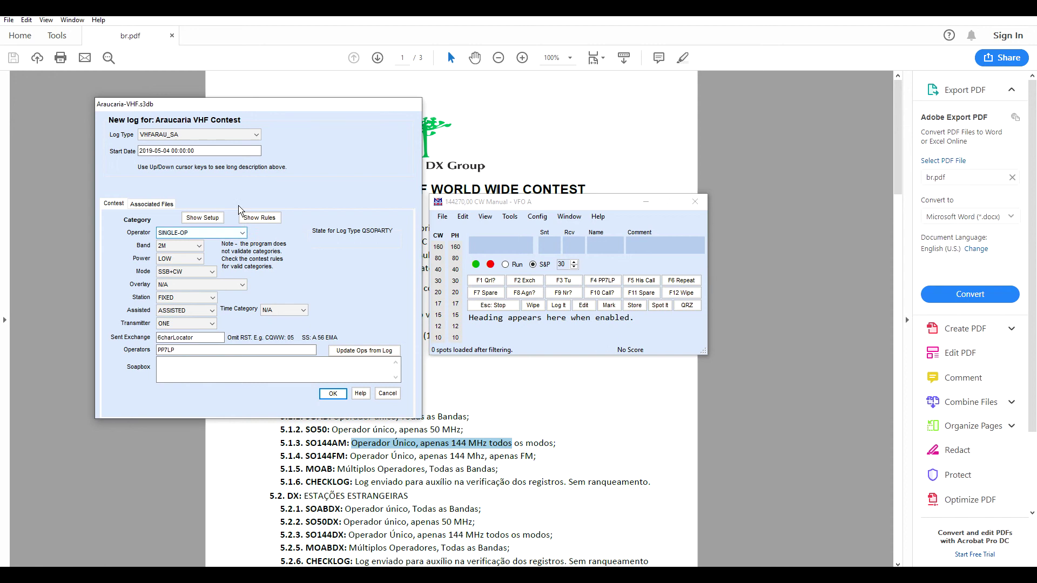
pyautogui.click(183, 272)
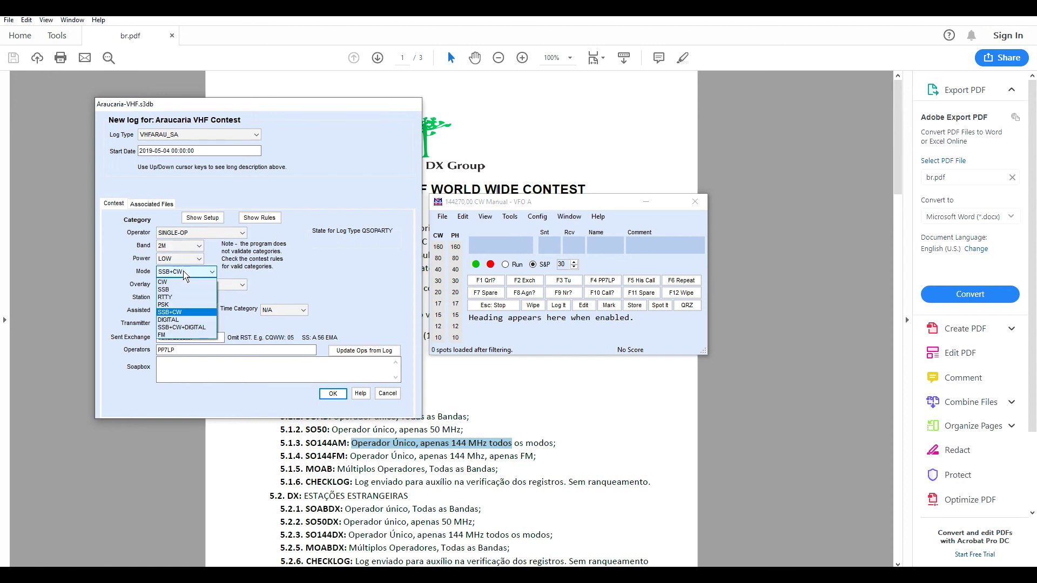
pyautogui.click(179, 328)
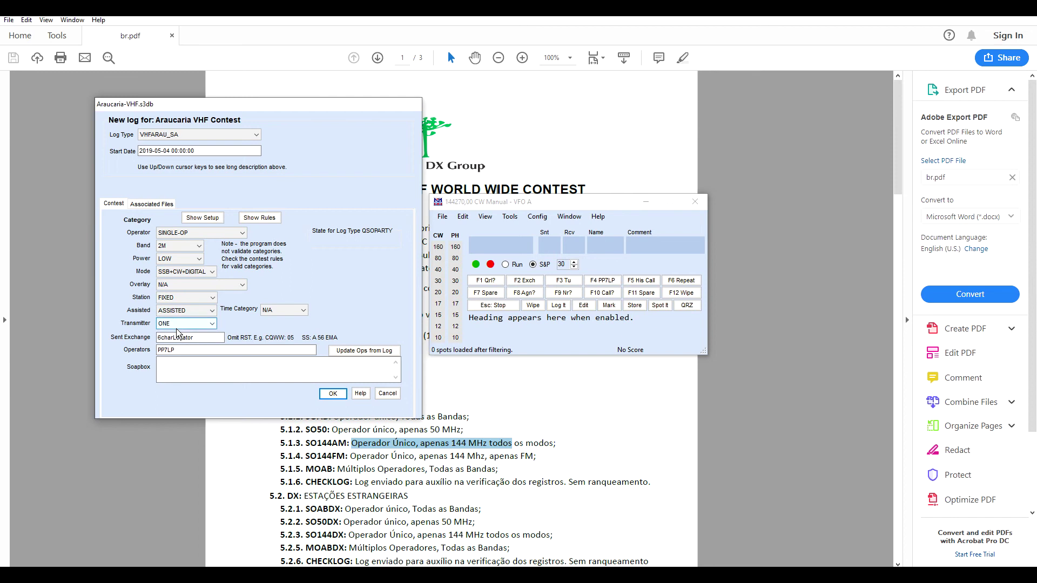
# - Keep overlay N/A, station FIXED and transmitter ONE for the new log, and set Assisted to NON-ASSISTED
pyautogui.click(167, 287)
pyautogui.click(173, 288)
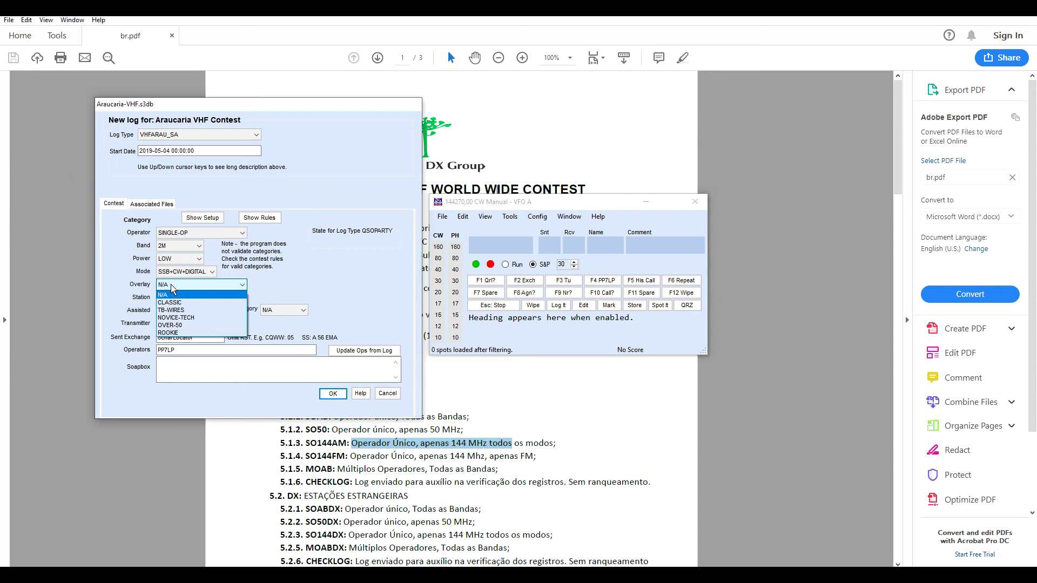
pyautogui.click(173, 287)
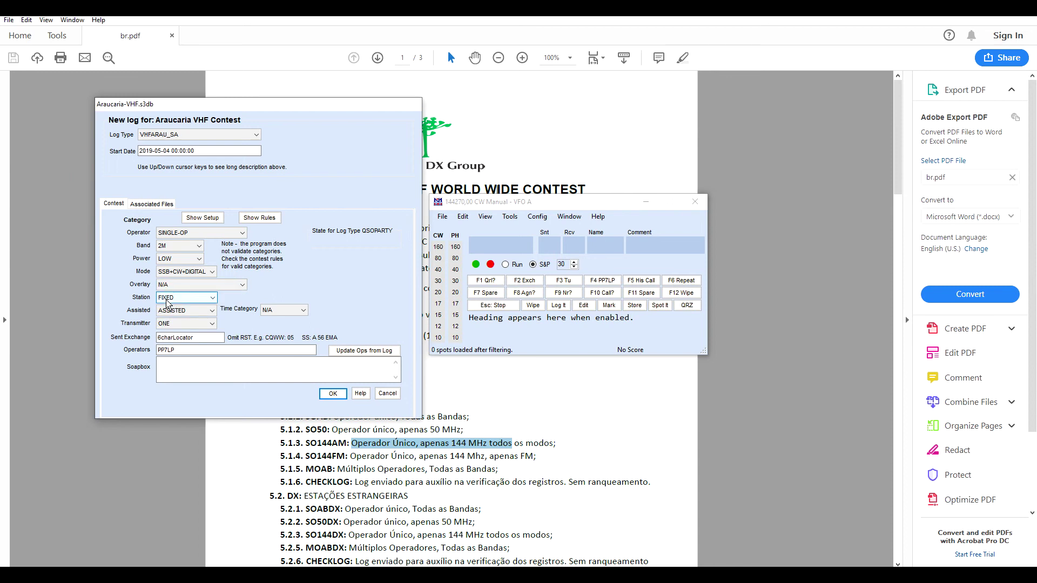
pyautogui.click(170, 301)
pyautogui.click(166, 308)
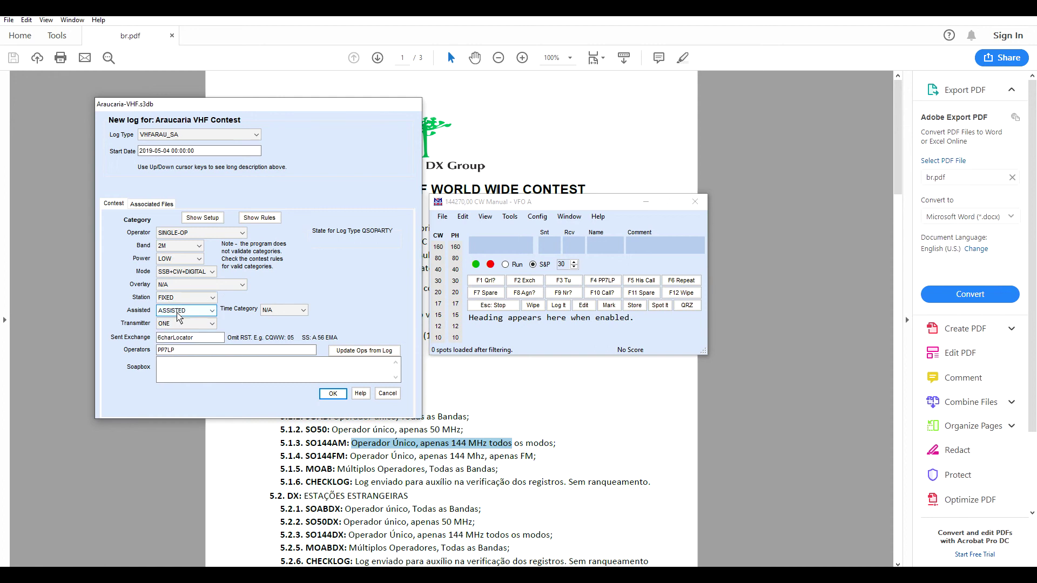
pyautogui.click(182, 311)
pyautogui.click(182, 329)
pyautogui.click(176, 324)
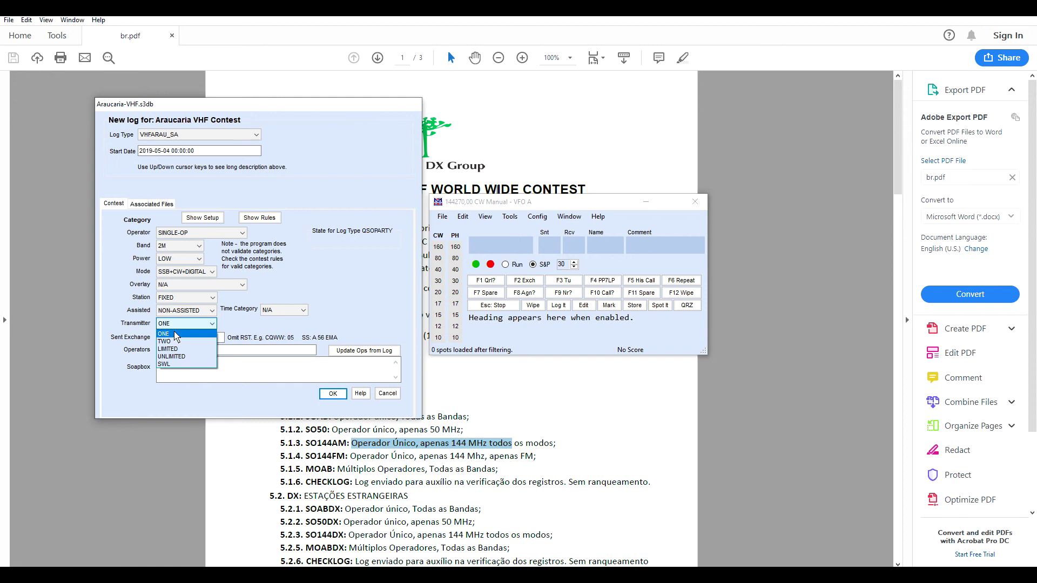
pyautogui.click(175, 336)
pyautogui.click(176, 336)
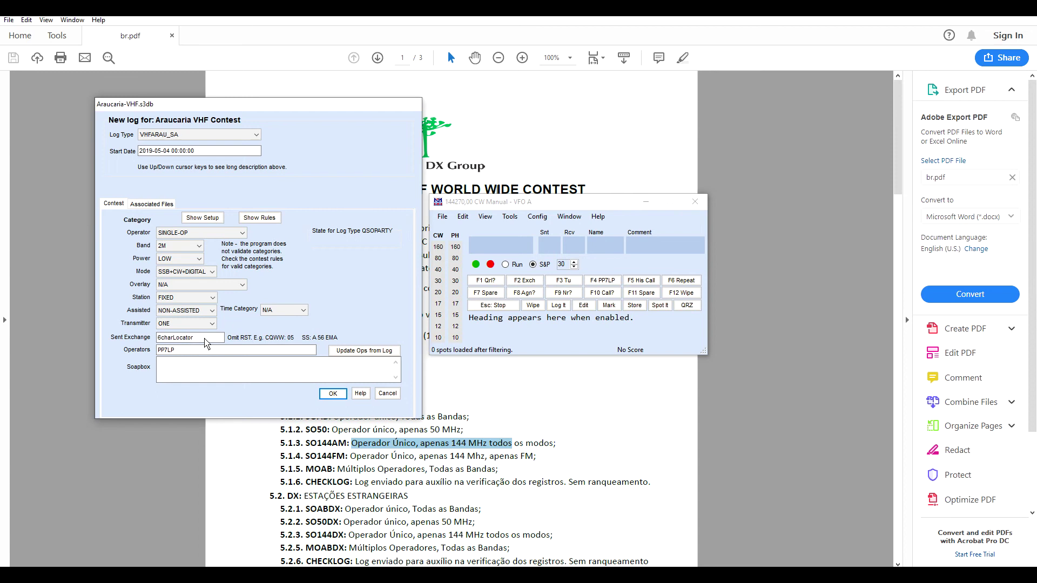
# - Replace the new log's sent exchange with the locator HI20DH and create the Araucaria VHF Contest log
pyautogui.moveTo(205, 339); pyautogui.dragTo(141, 344)
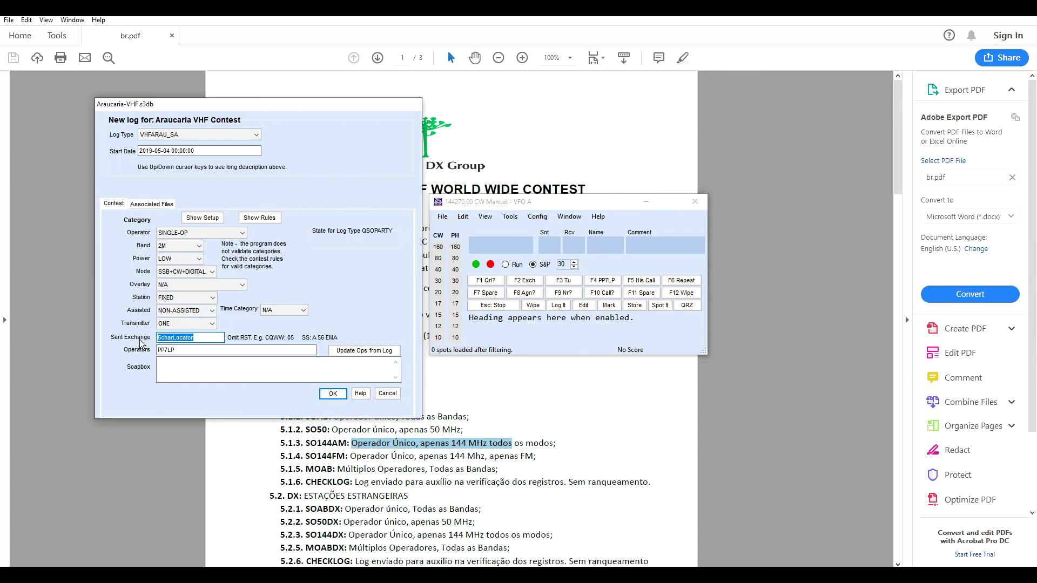
pyautogui.write('HI20DH')
pyautogui.press('Tab')
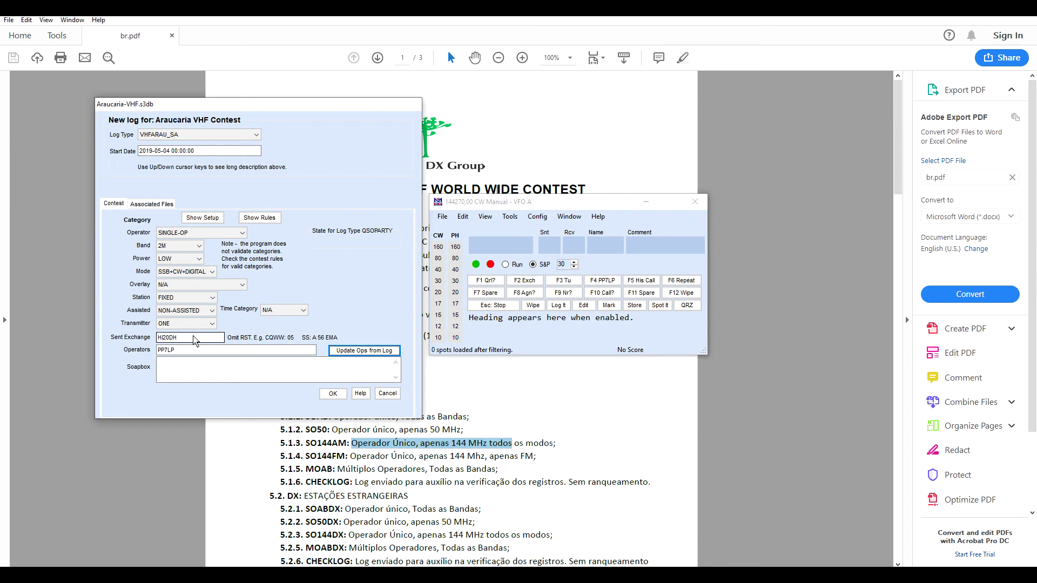
pyautogui.click(186, 340)
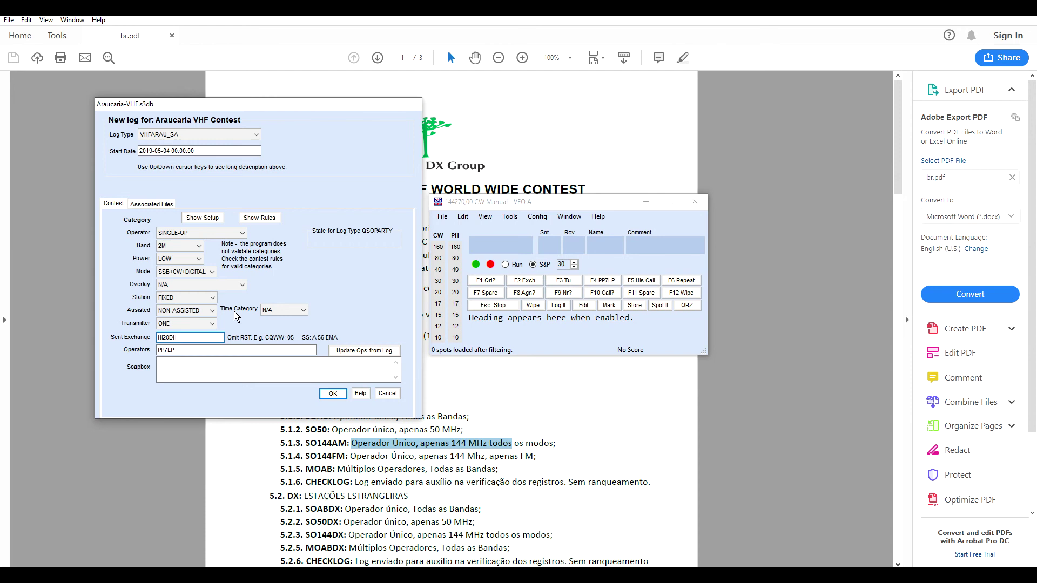
pyautogui.click(183, 135)
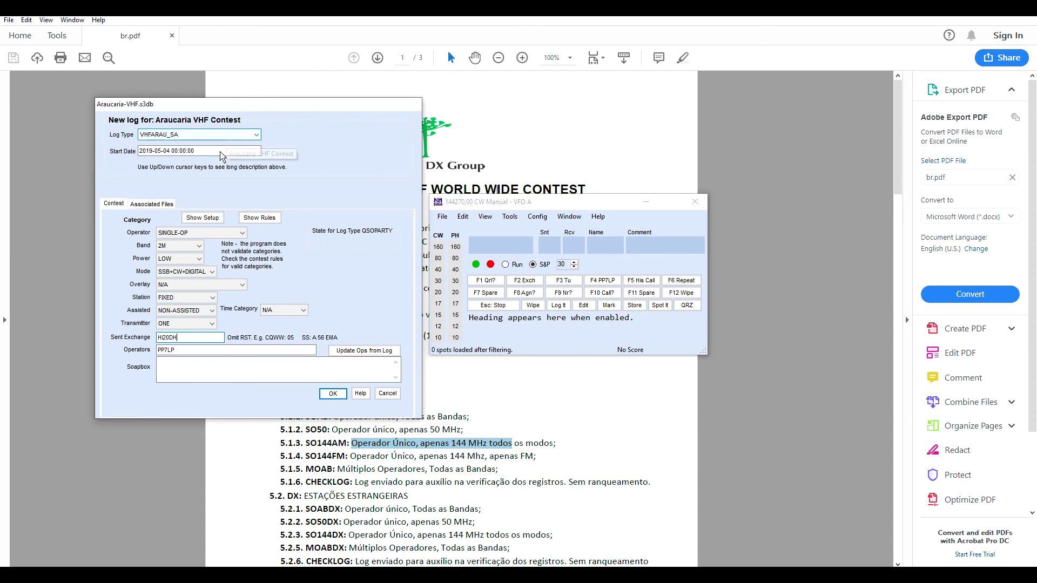
pyautogui.click(332, 394)
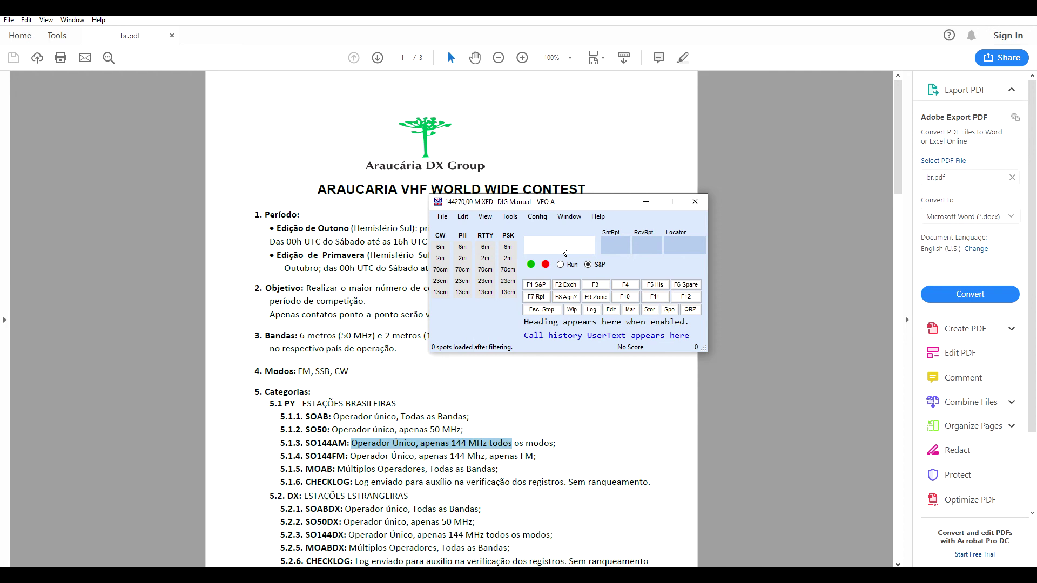
# - Set the entry window's operating frequency to 14450 in FM mode
pyautogui.write('144')
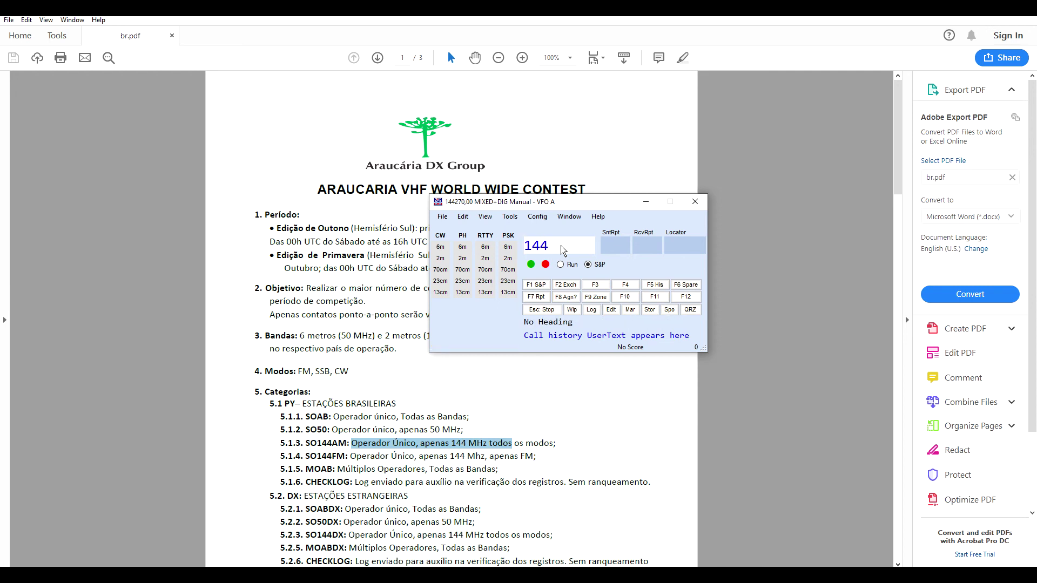
pyautogui.write('500')
pyautogui.press('Return')
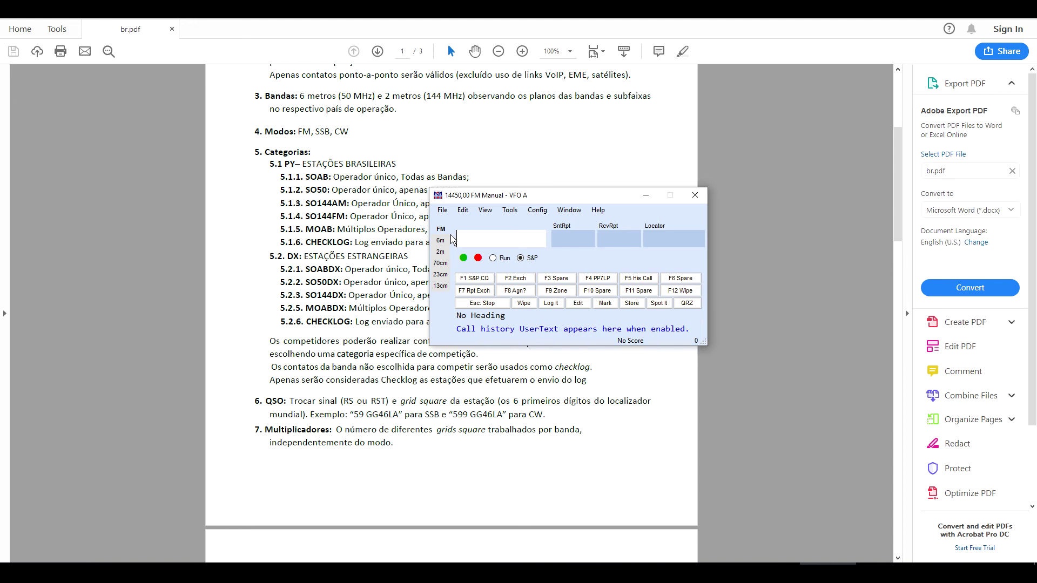
pyautogui.write('PU7ASP')
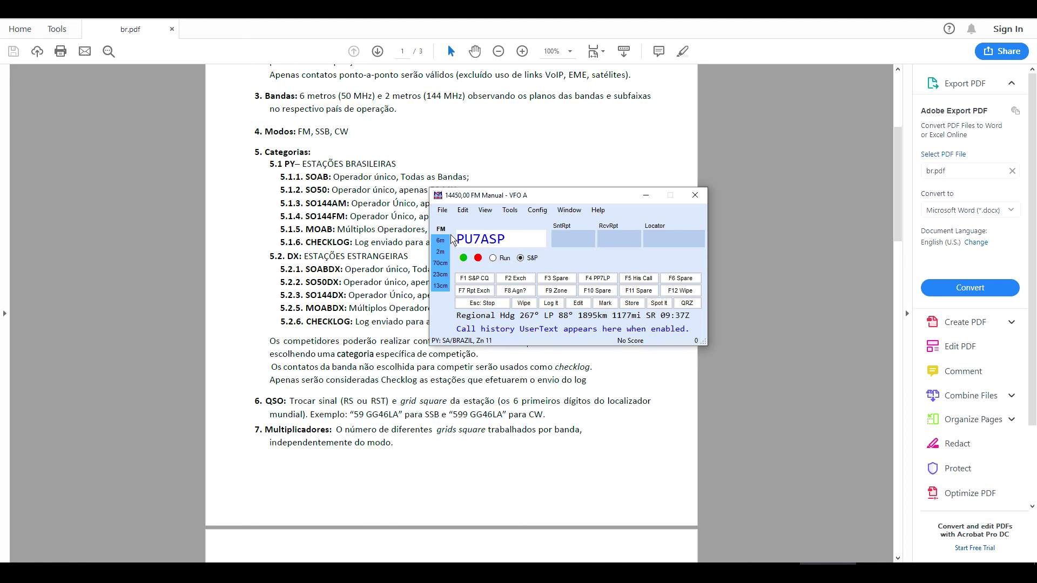
pyautogui.press('space')
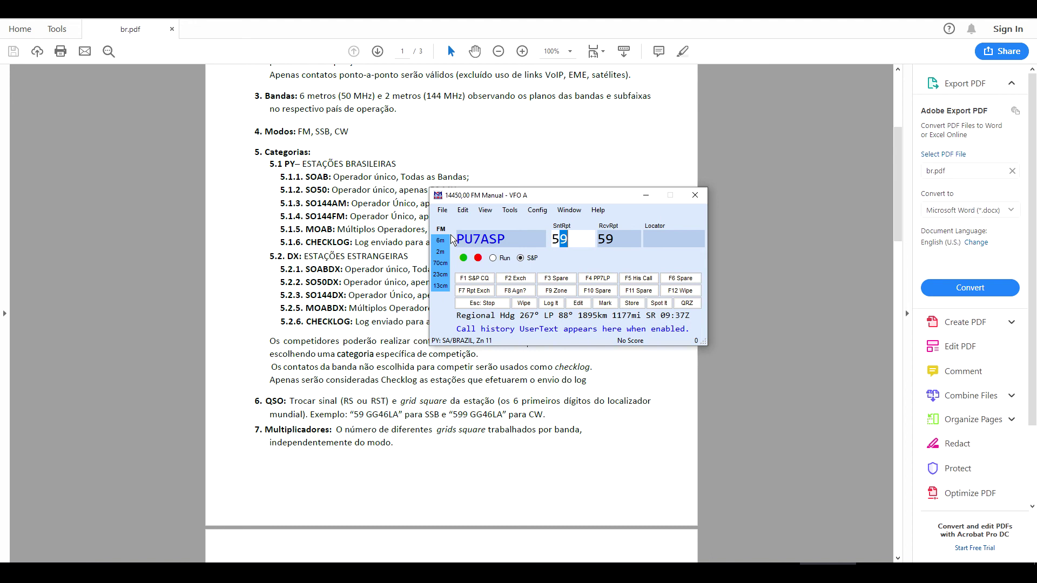
pyautogui.press('Tab')
pyautogui.press('Tab')
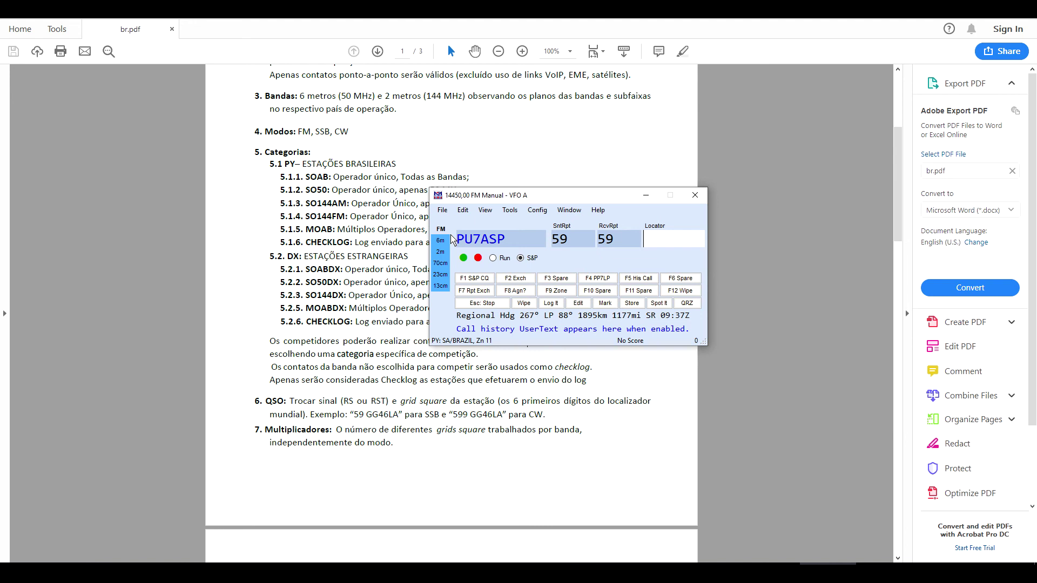
pyautogui.write('HI')
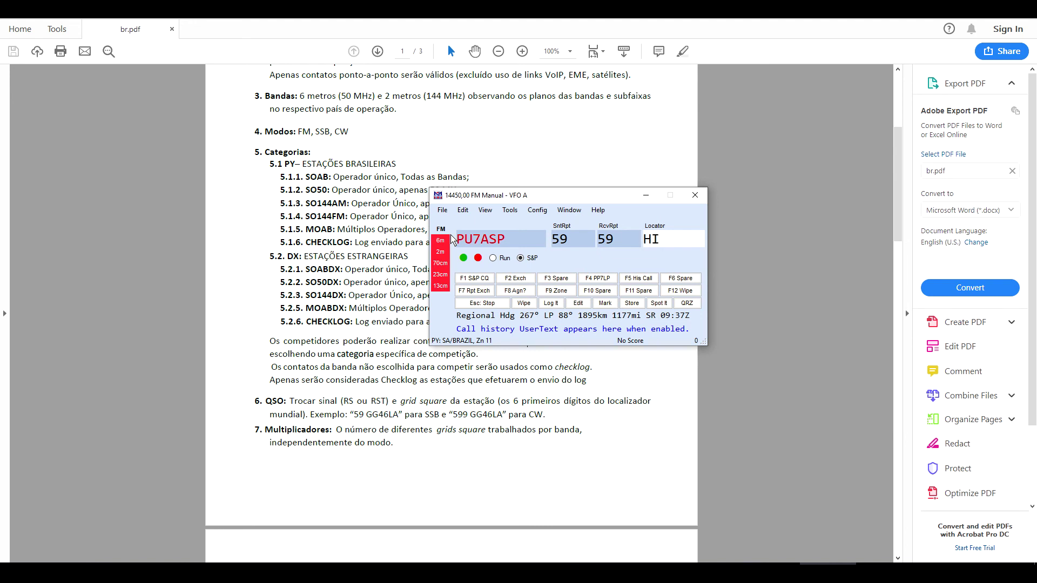
pyautogui.write('20DJ')
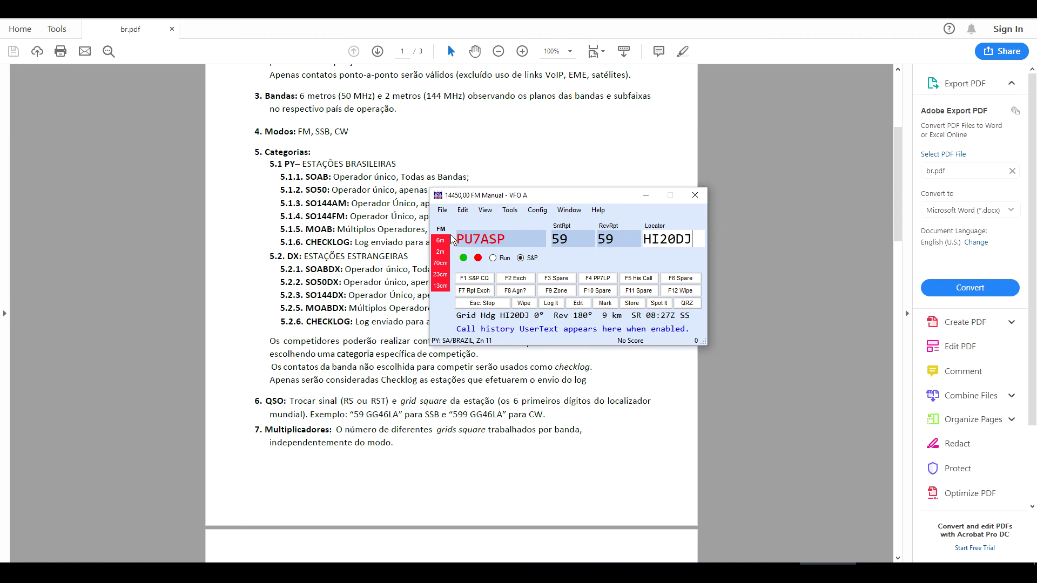
pyautogui.press('Return')
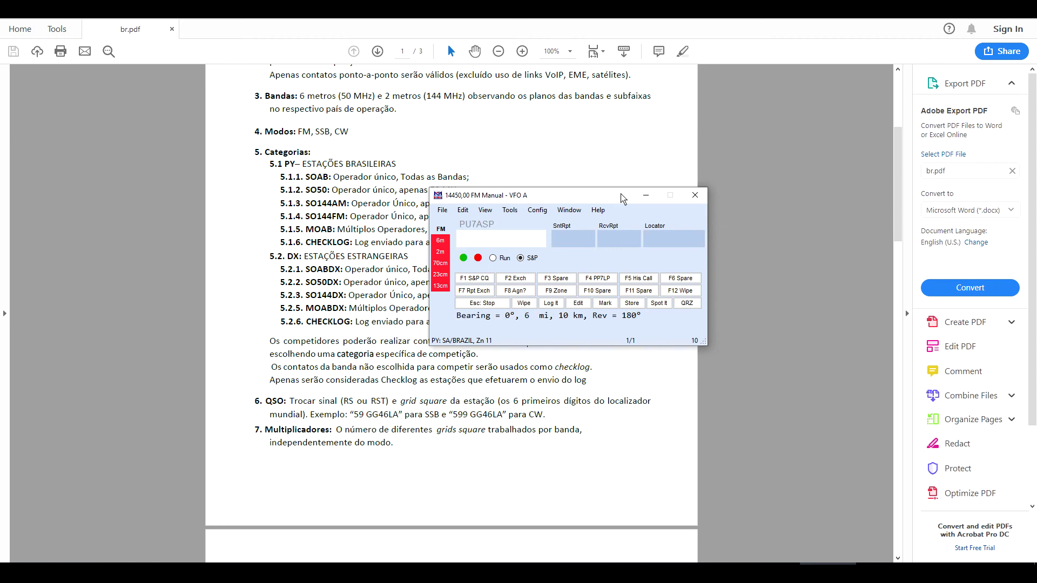
# - Minimize the PDF window and enlarge the contest log window so that the M1 and Km columns fit
pyautogui.press('super+Down')
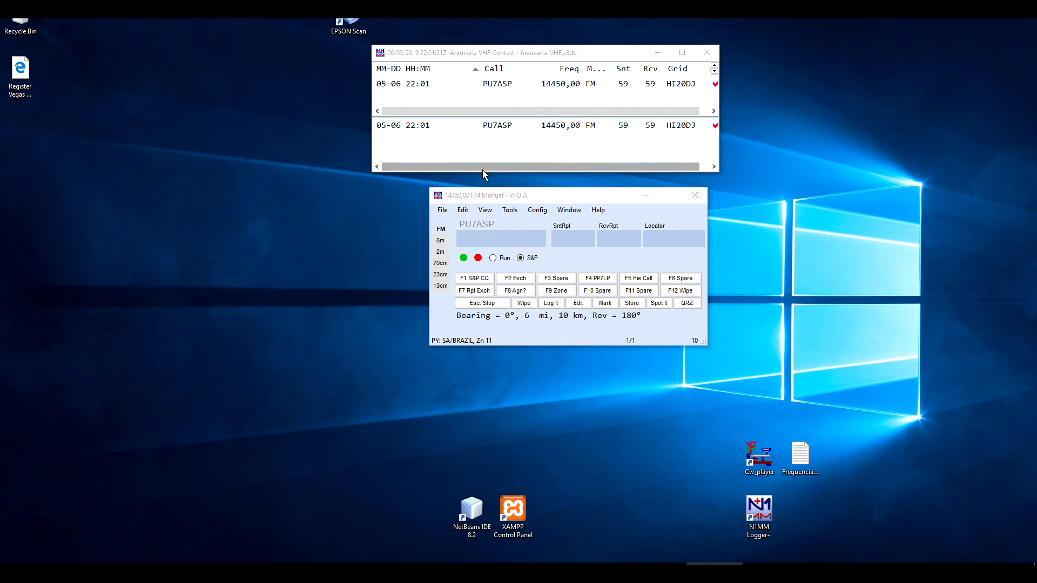
pyautogui.click(508, 54)
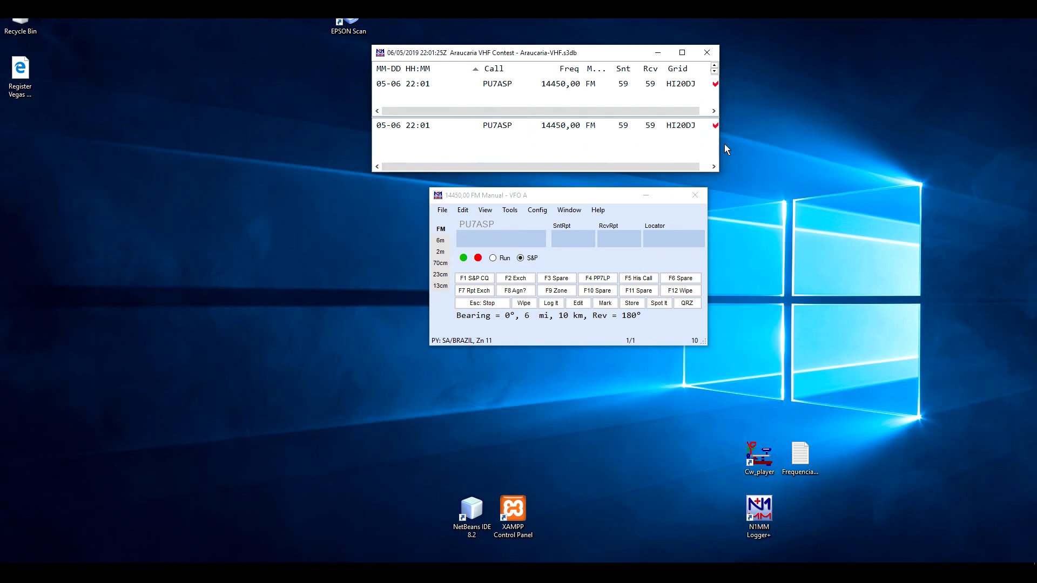
pyautogui.moveTo(721, 144); pyautogui.dragTo(764, 141)
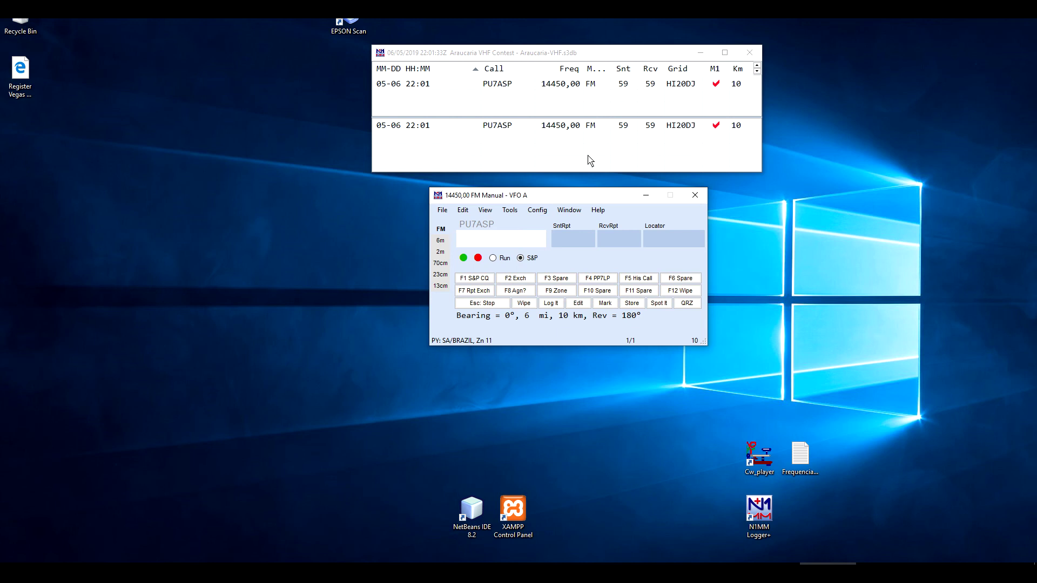
pyautogui.click(597, 173)
pyautogui.moveTo(597, 173); pyautogui.dragTo(597, 180)
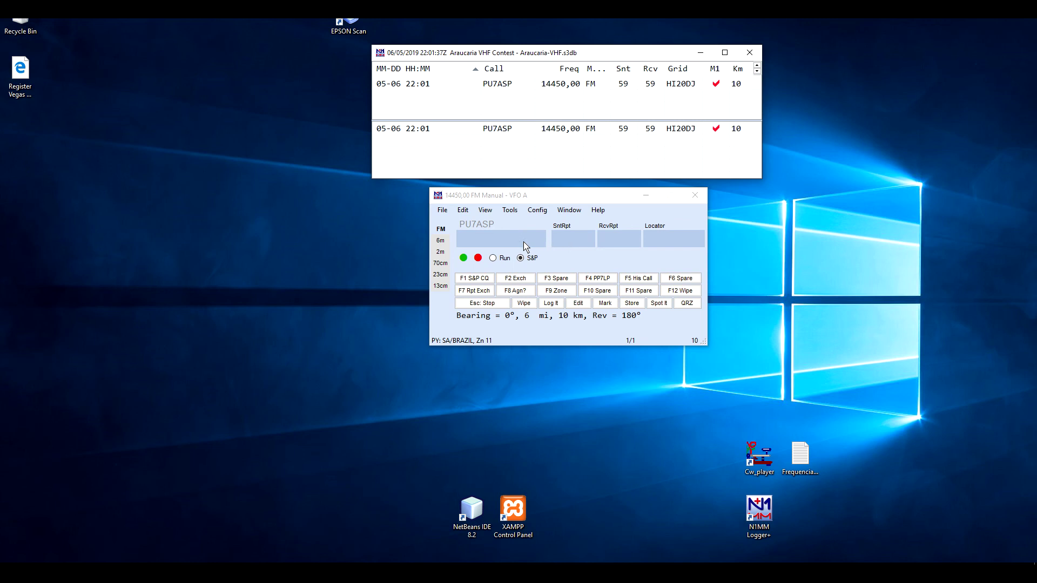
pyautogui.click(568, 212)
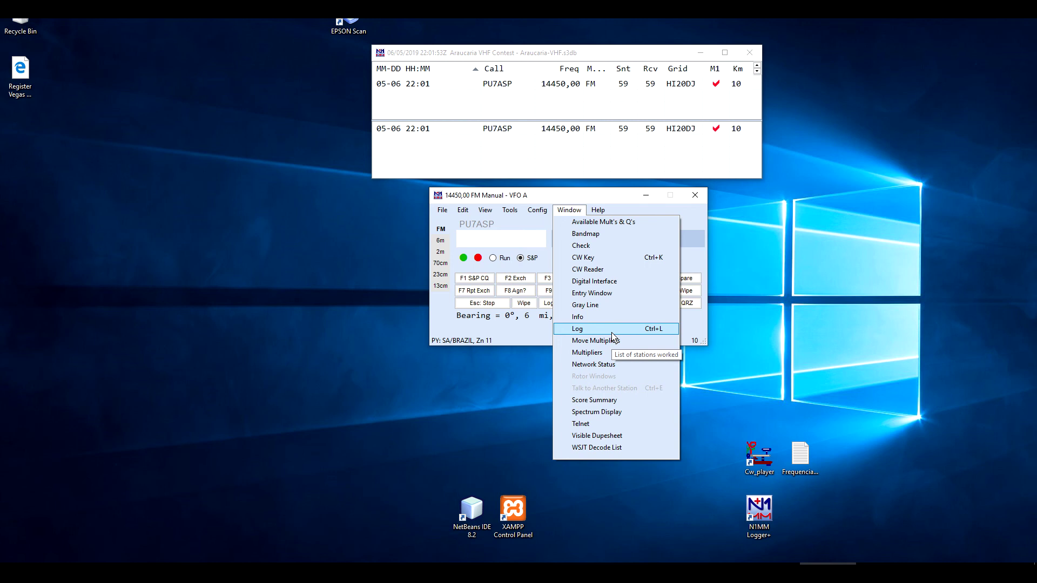
pyautogui.click(493, 243)
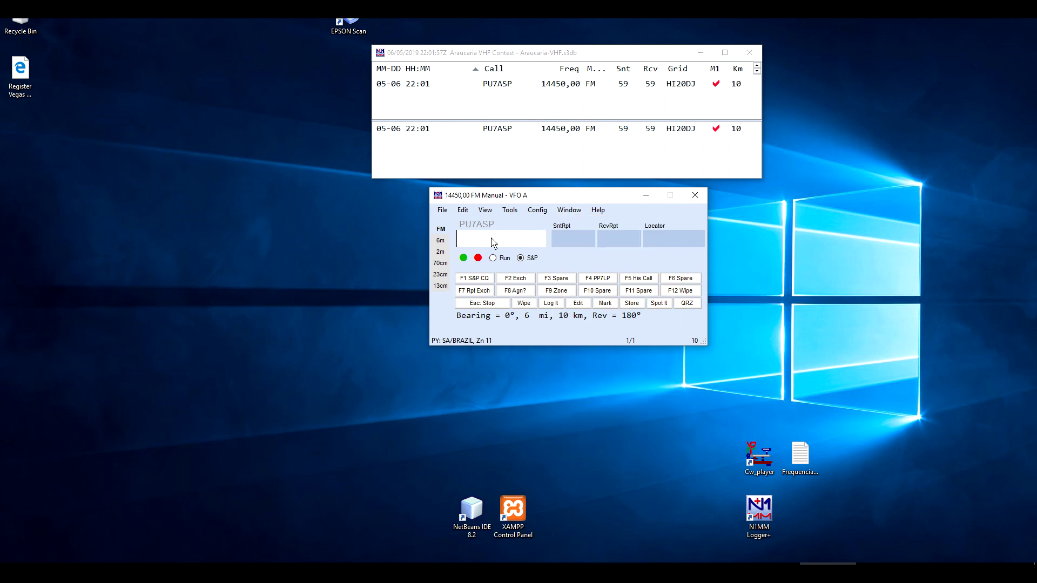
pyautogui.write('PU7')
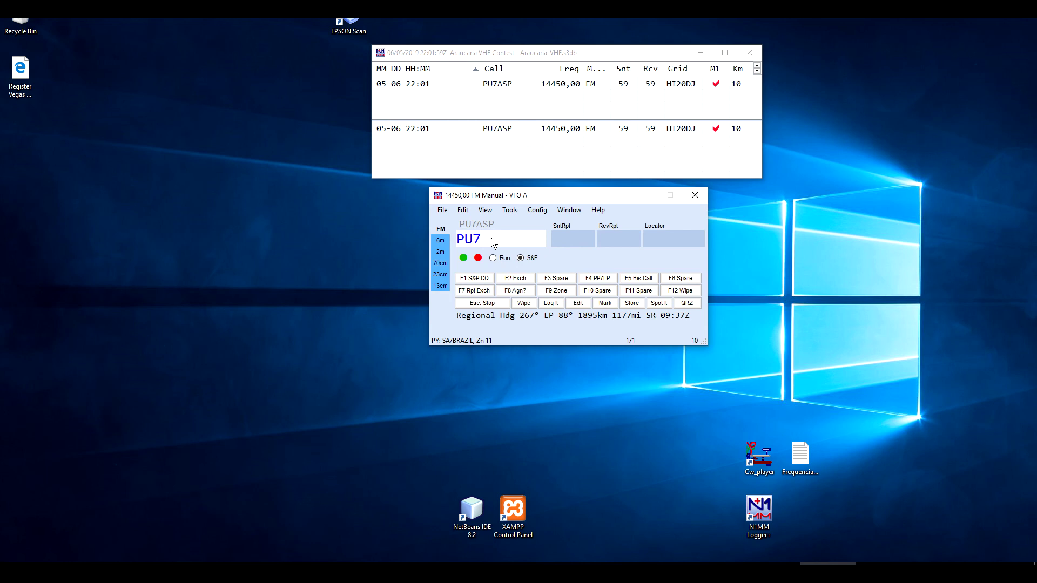
pyautogui.write('BCG')
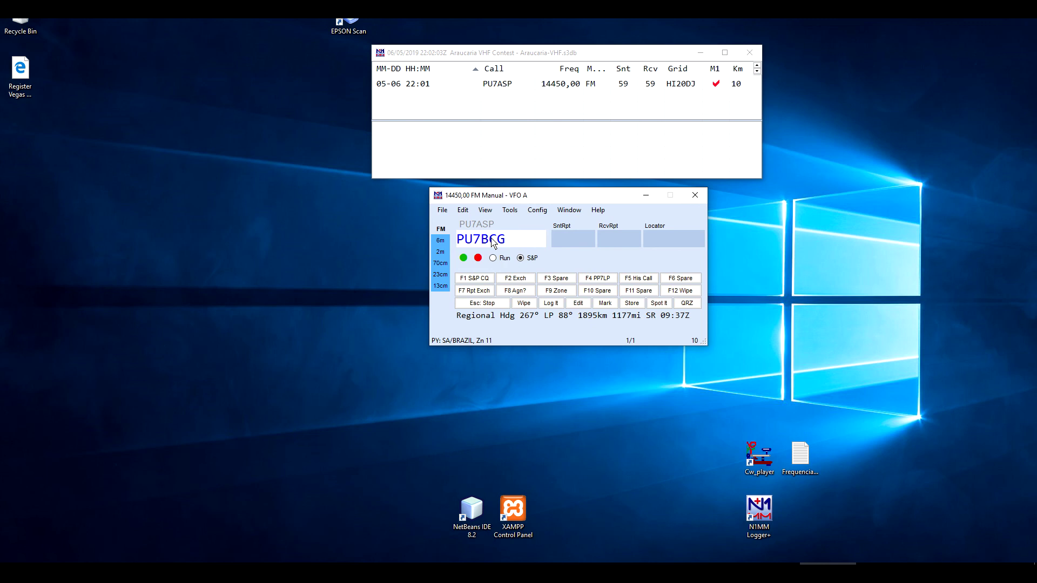
pyautogui.press('space')
pyautogui.press('space')
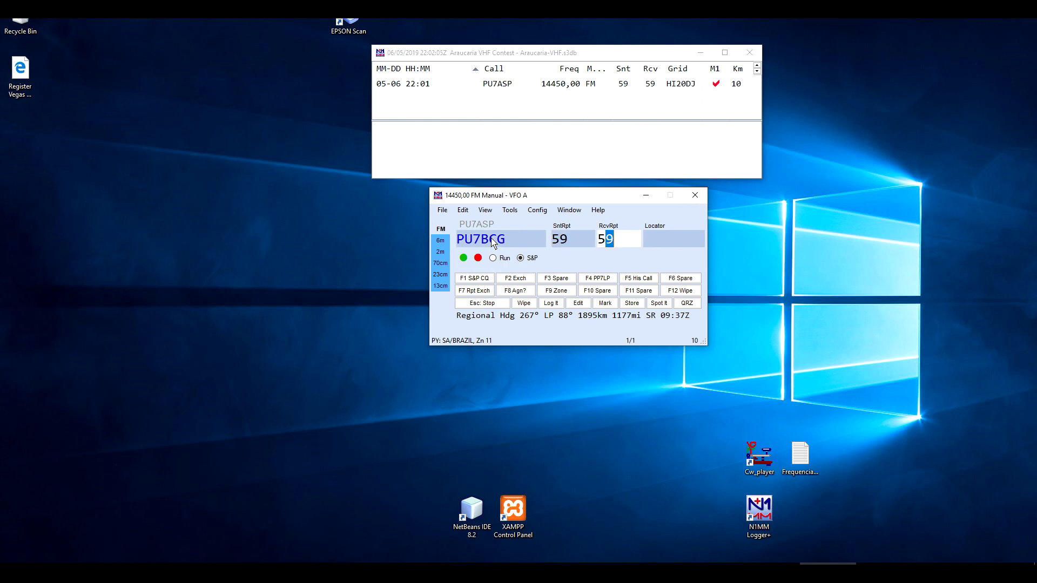
pyautogui.press('space')
pyautogui.write('HI')
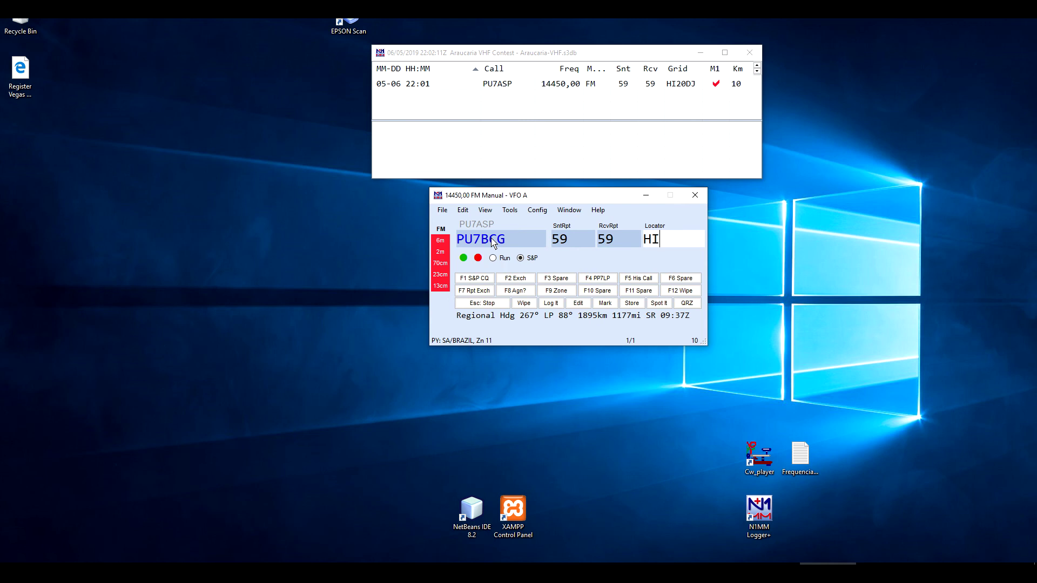
pyautogui.write('20')
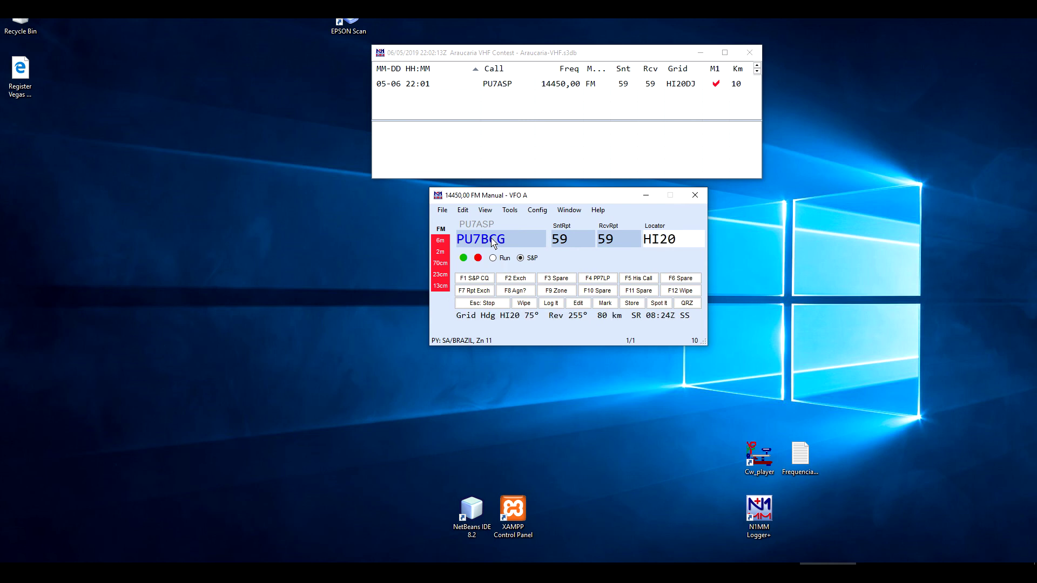
pyautogui.write('CH')
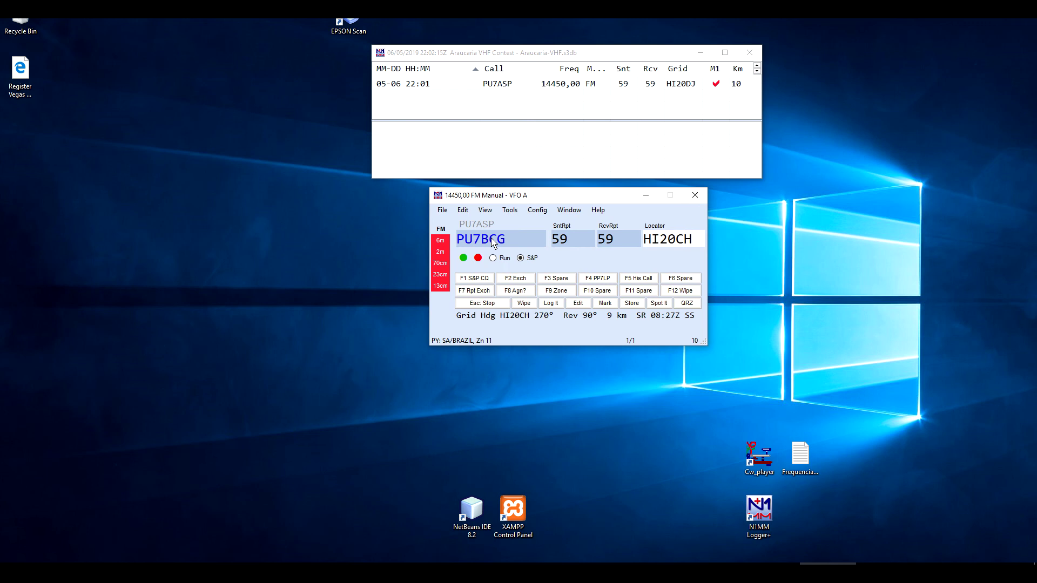
pyautogui.press('Return')
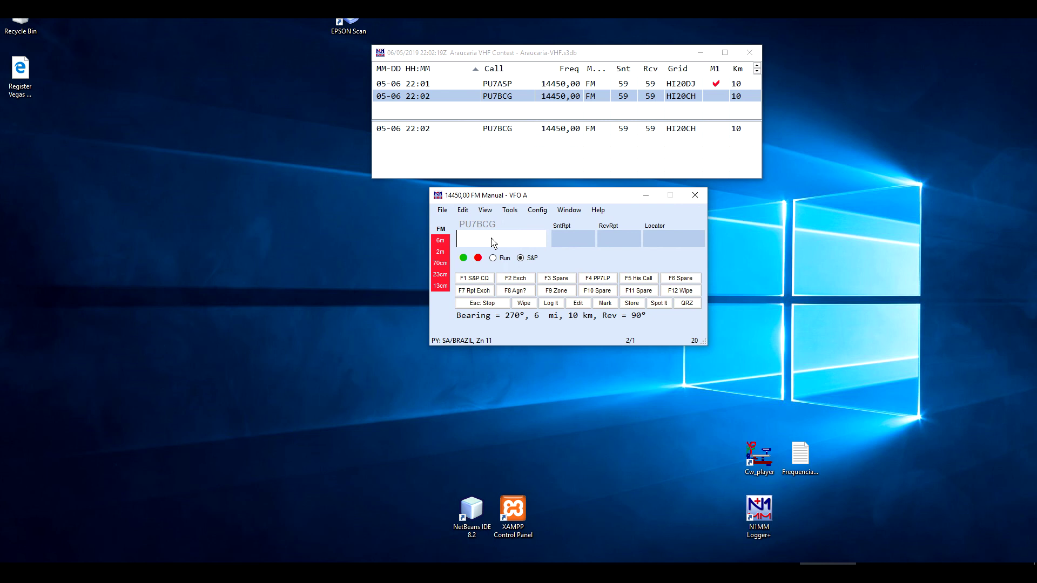
pyautogui.write('P')
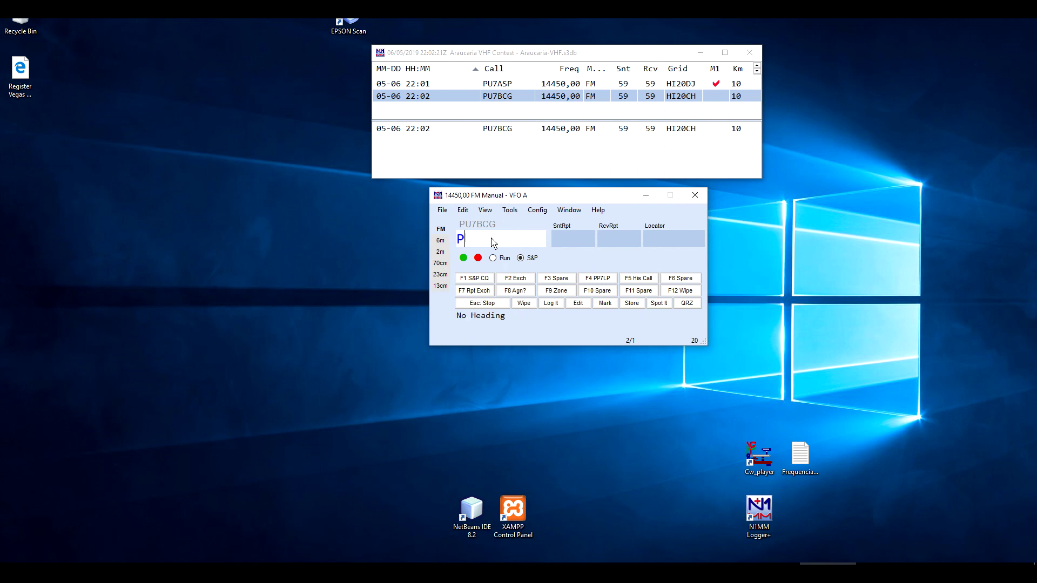
pyautogui.write('U7')
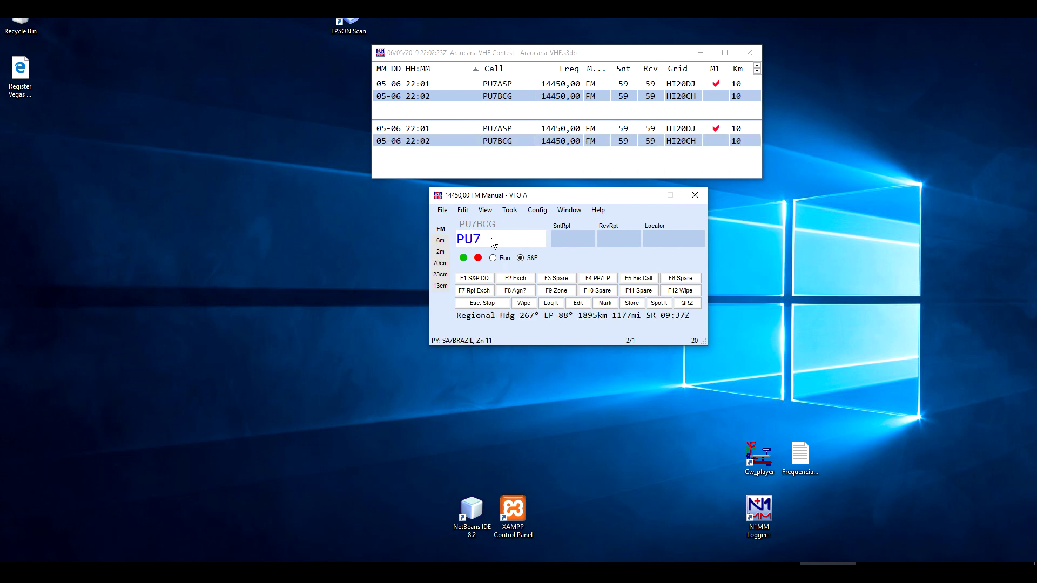
pyautogui.write('ASP')
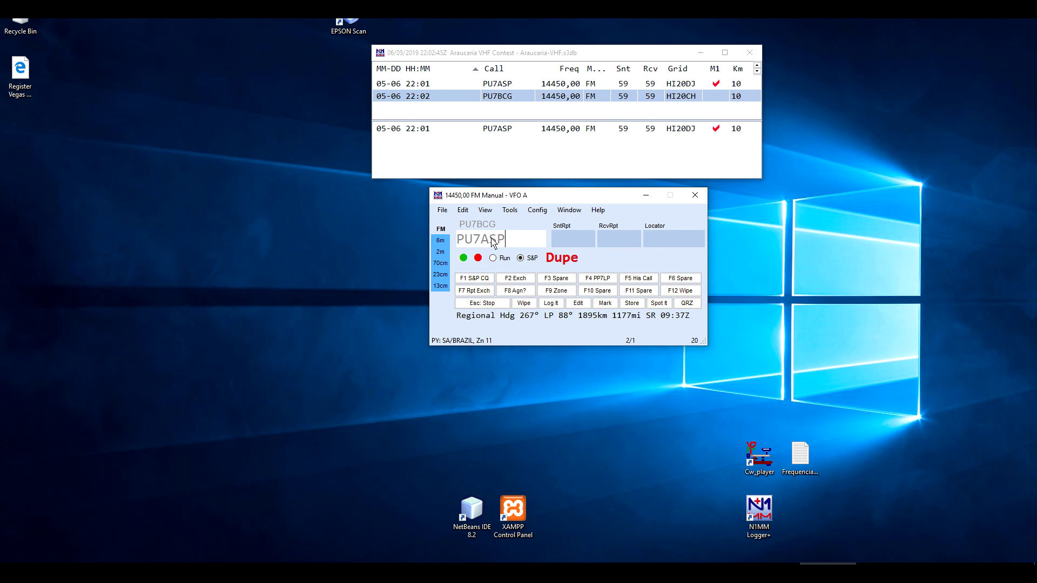
pyautogui.press('BackSpace')
pyautogui.press('BackSpace')
pyautogui.press('BackSpace')
pyautogui.press('BackSpace')
pyautogui.press('BackSpace')
pyautogui.press('BackSpace')
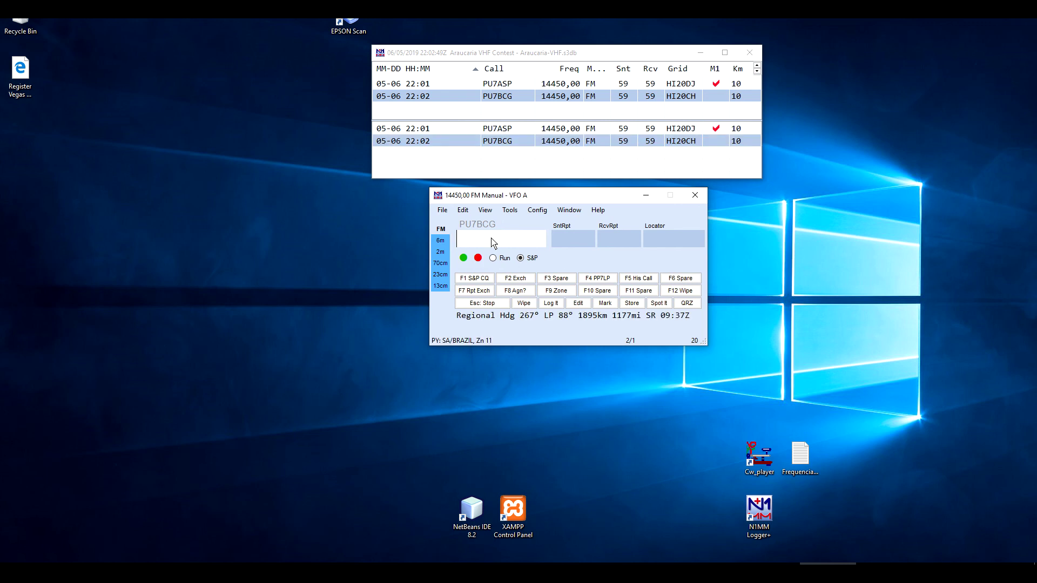
# - Change the operating frequency to 144270 and switch the contact mode to SSB
pyautogui.write('144')
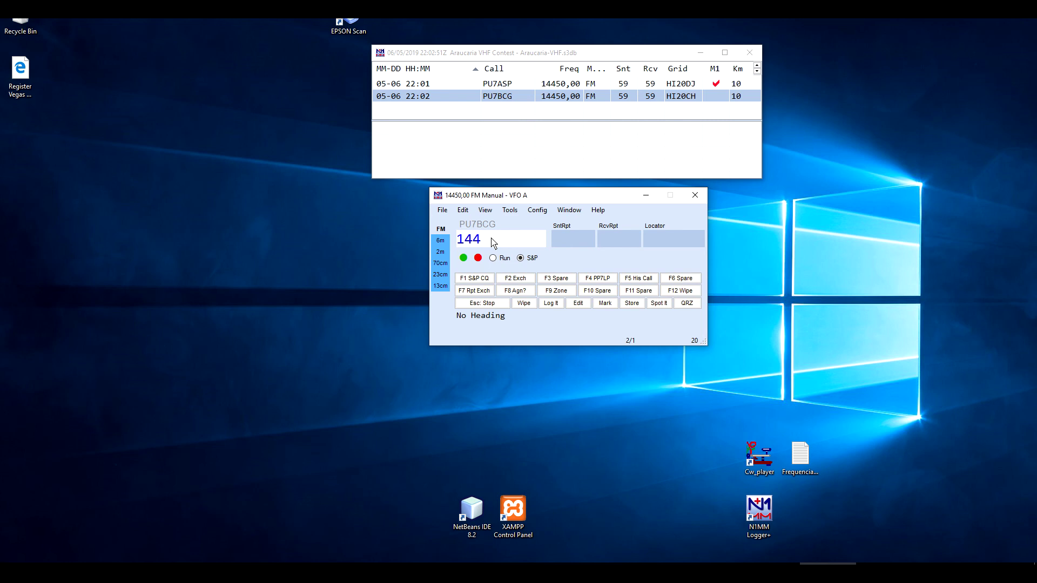
pyautogui.write('270')
pyautogui.press('Return')
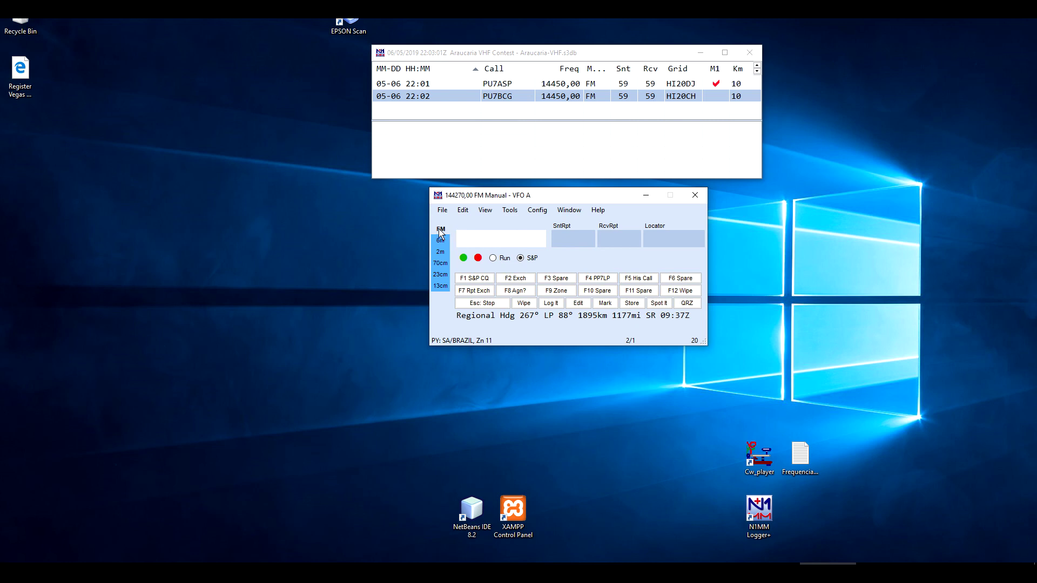
pyautogui.write('SSB')
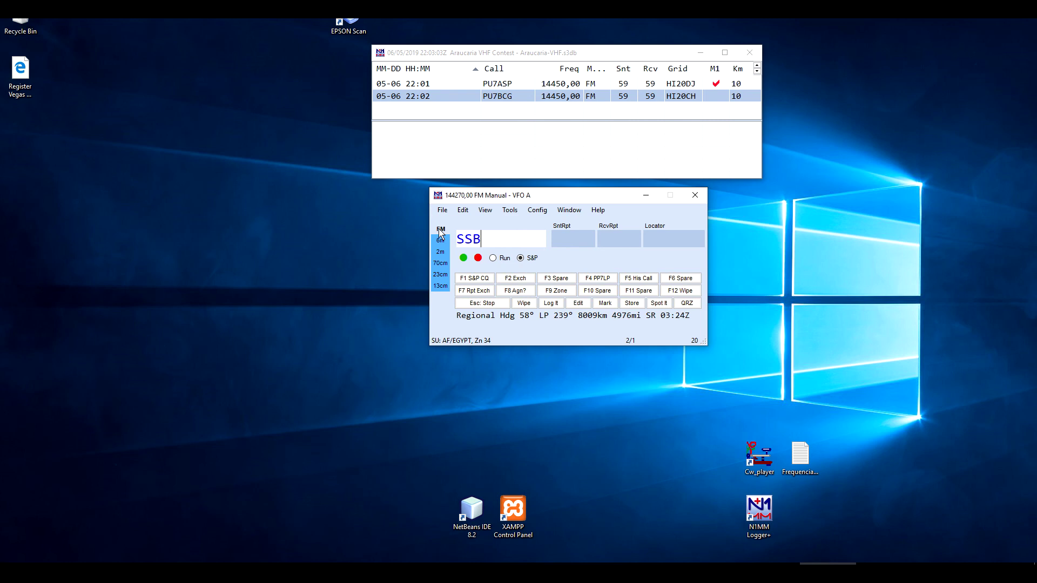
pyautogui.press('Return')
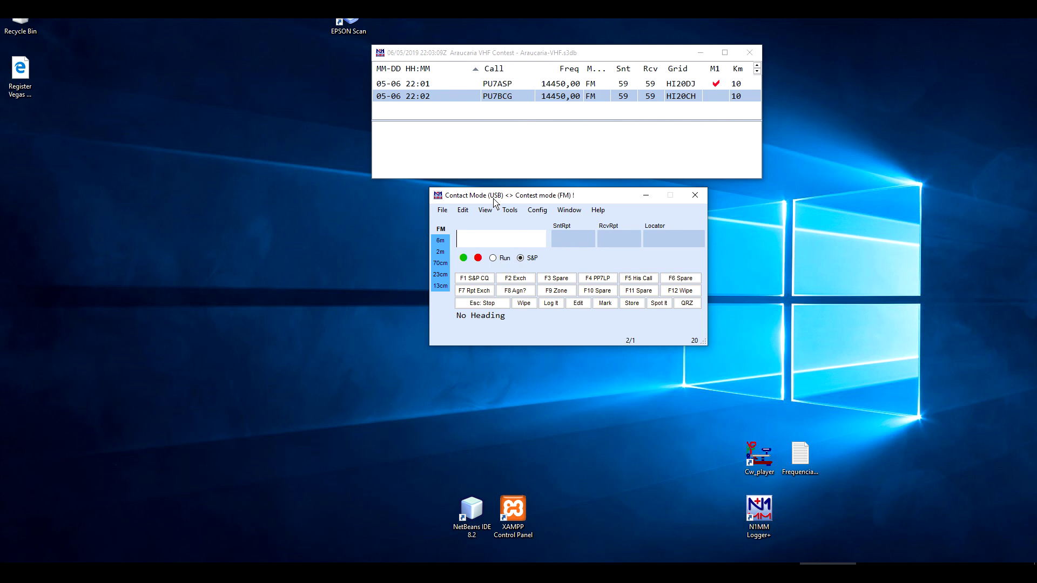
pyautogui.write('PY')
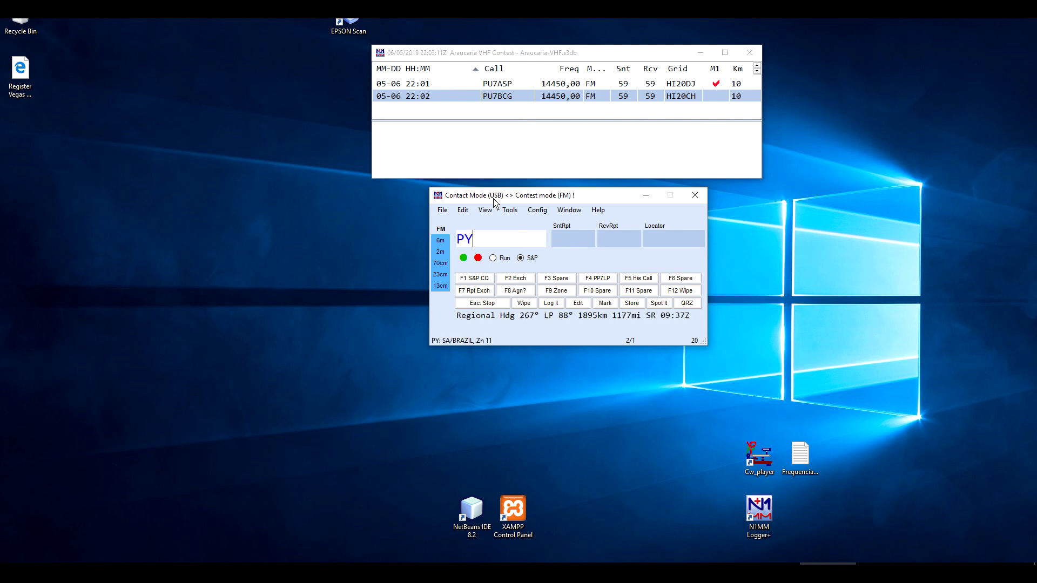
pyautogui.press('BackSpace')
pyautogui.write('U7ASP')
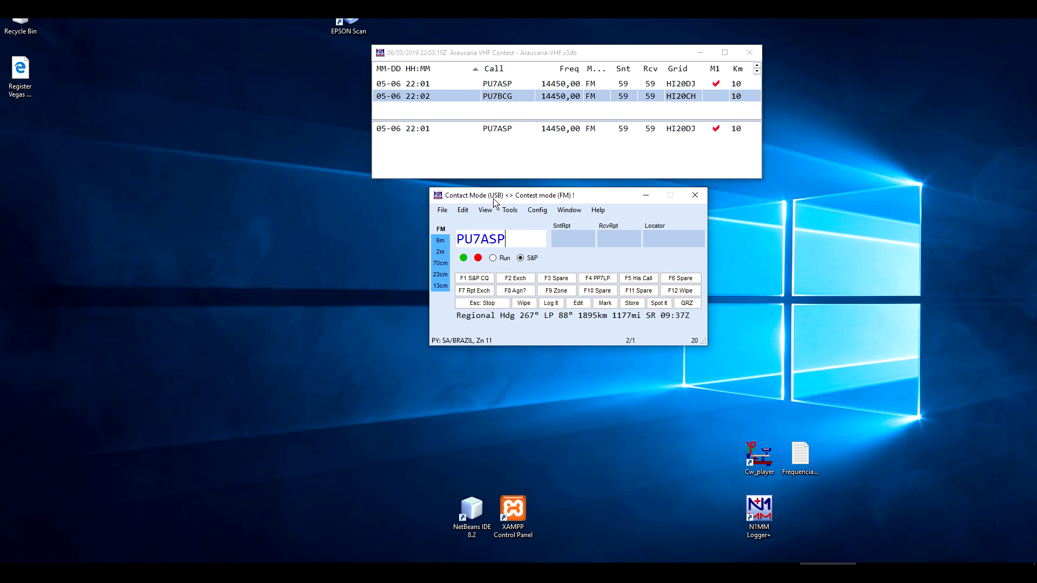
pyautogui.press('space')
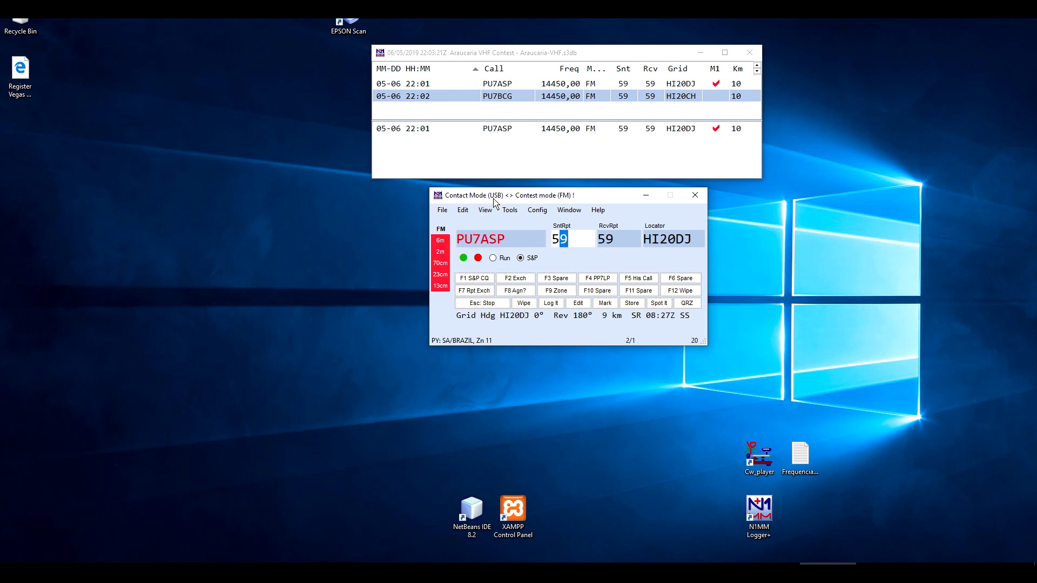
pyautogui.press('space')
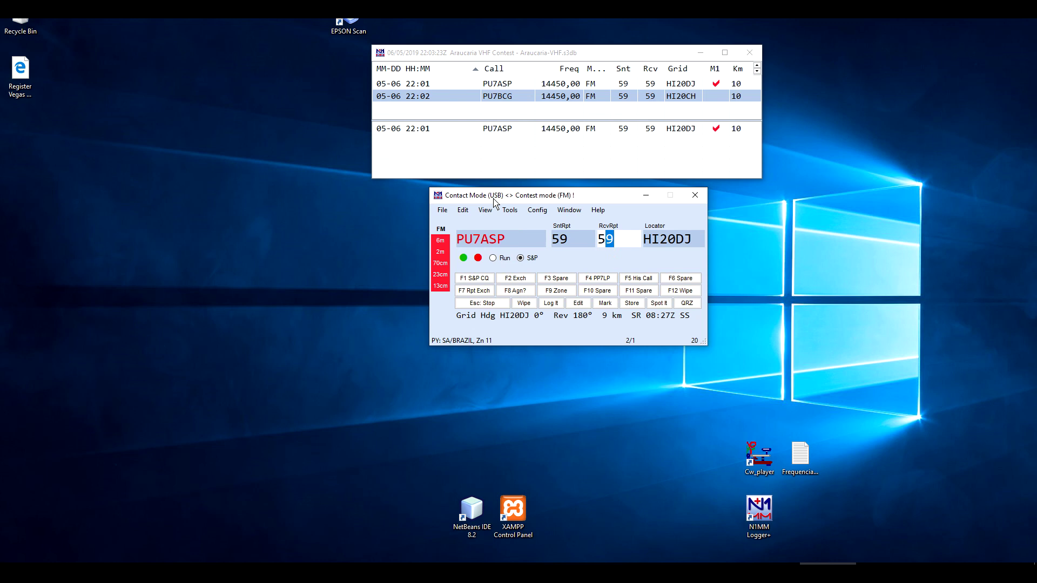
pyautogui.press('space')
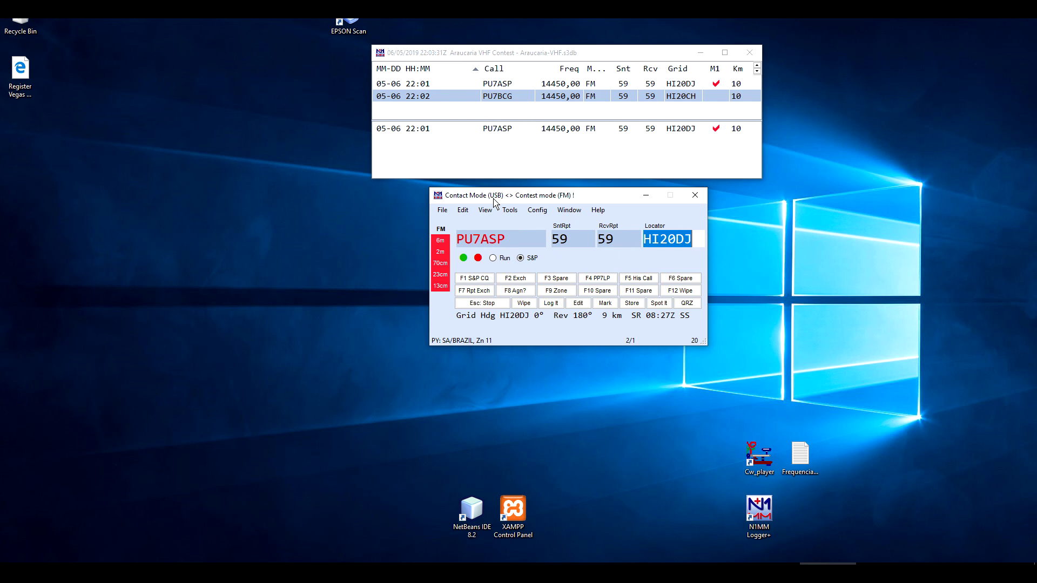
pyautogui.press('Return')
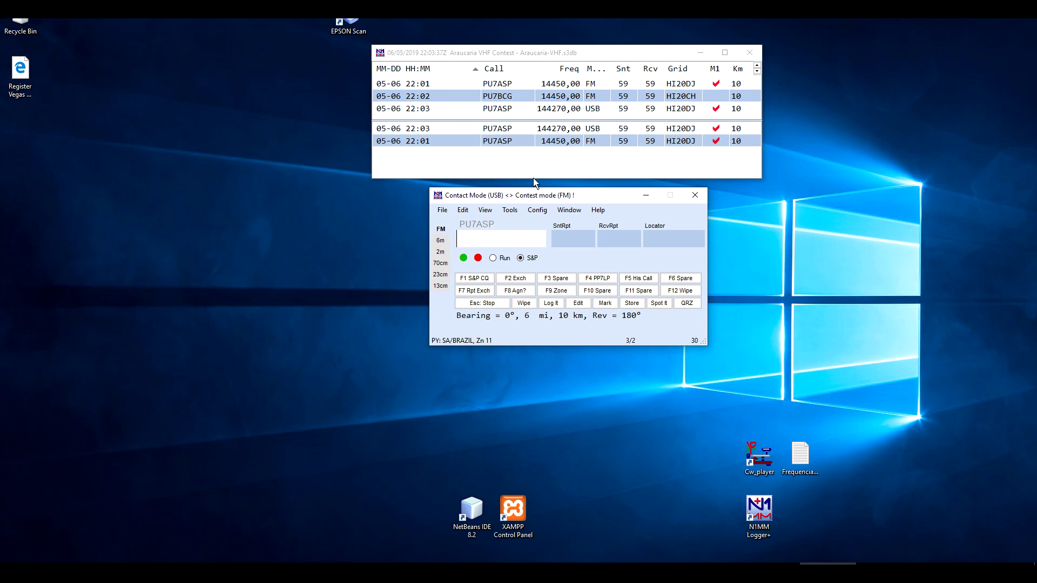
pyautogui.moveTo(533, 178); pyautogui.dragTo(538, 186)
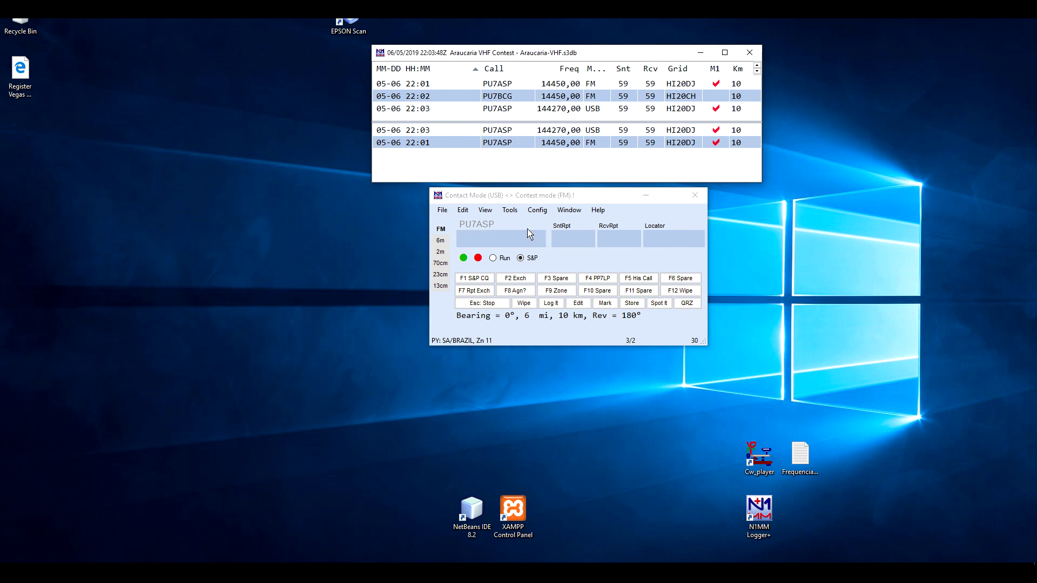
pyautogui.click(519, 244)
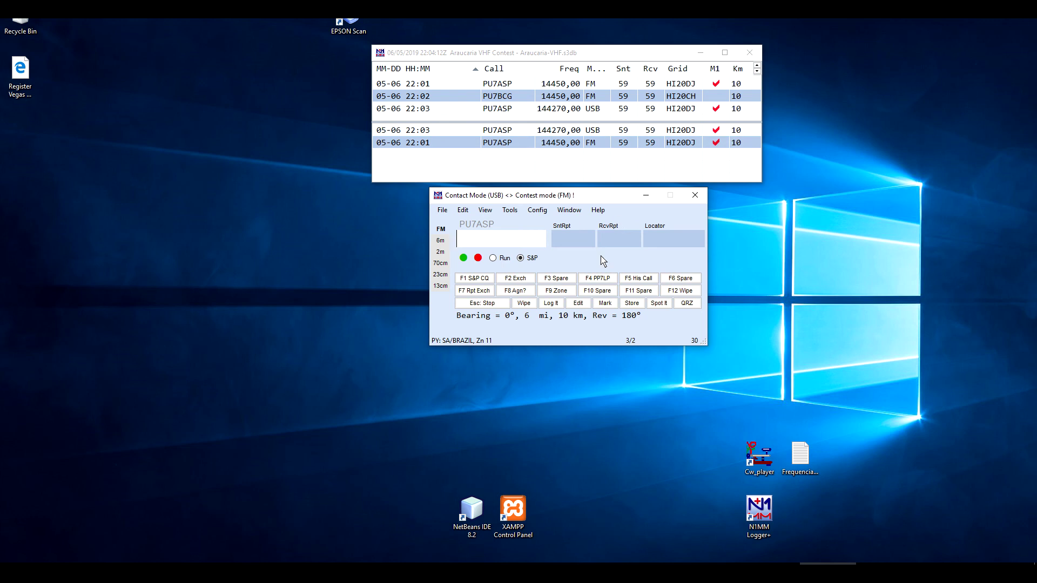
pyautogui.click(397, 87)
pyautogui.press('Tab')
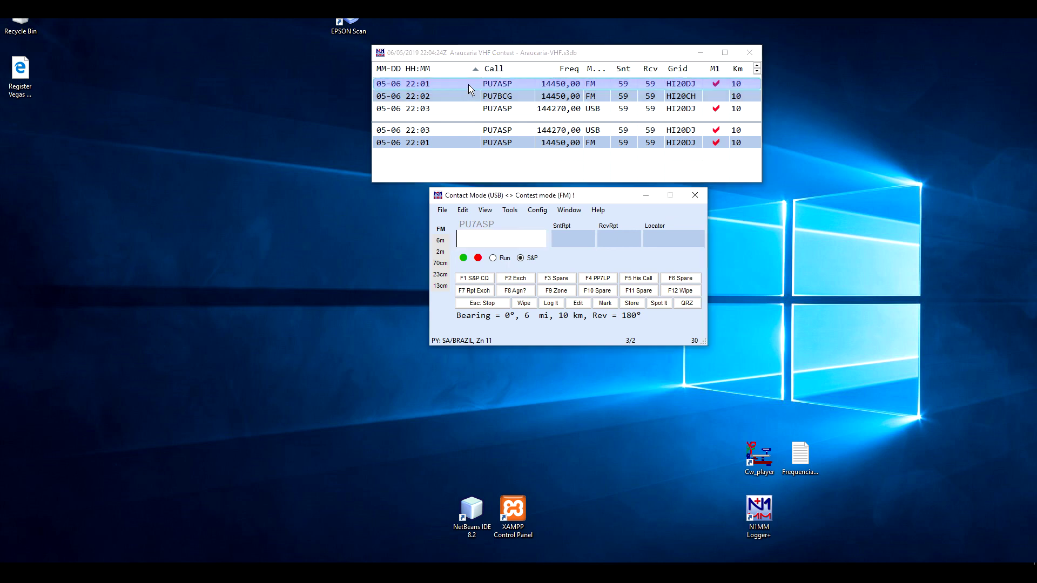
pyautogui.rightClick(469, 85)
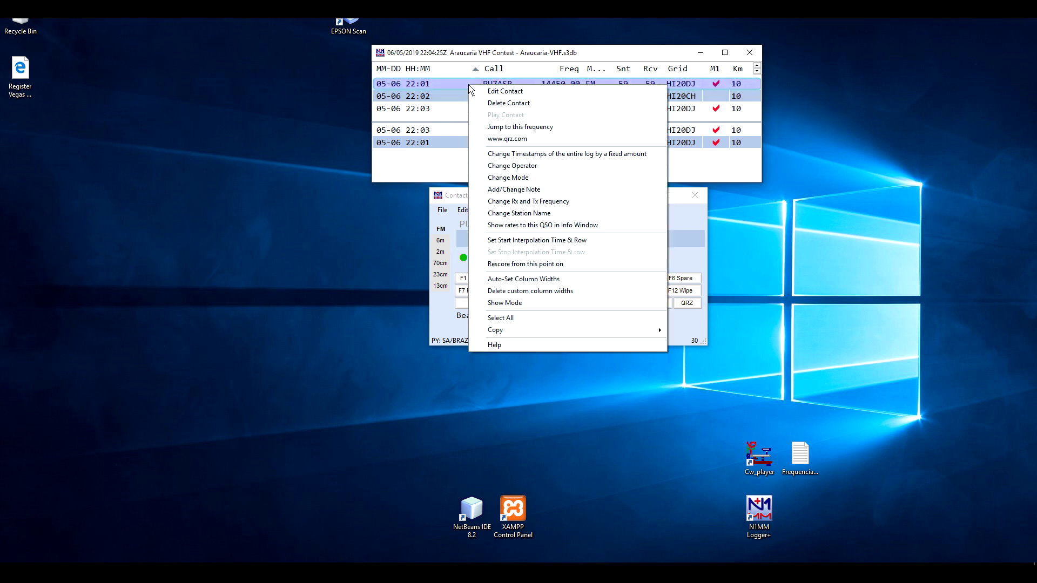
pyautogui.click(502, 92)
pyautogui.moveTo(152, 33); pyautogui.dragTo(271, 84)
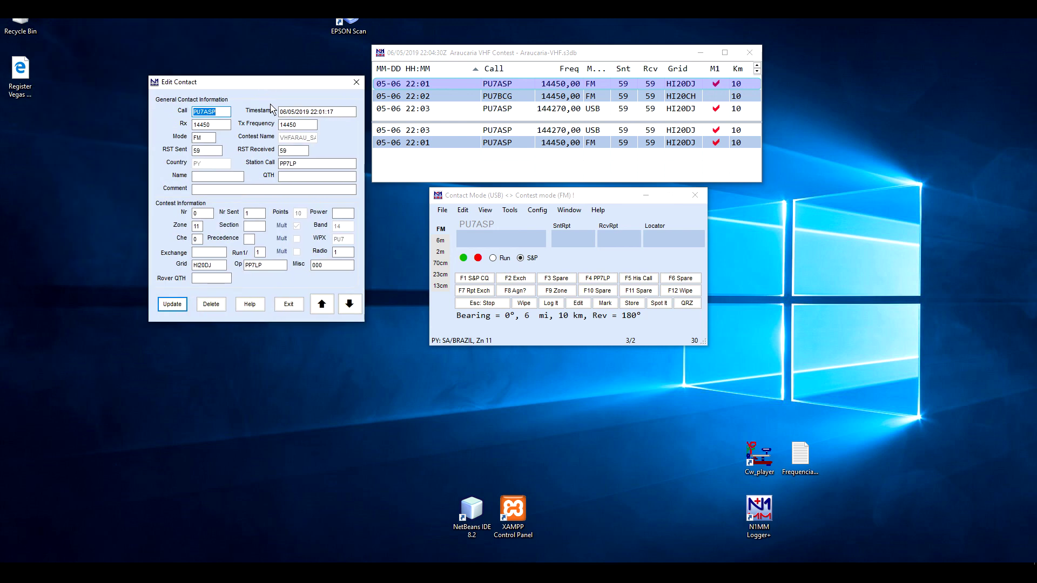
pyautogui.click(355, 82)
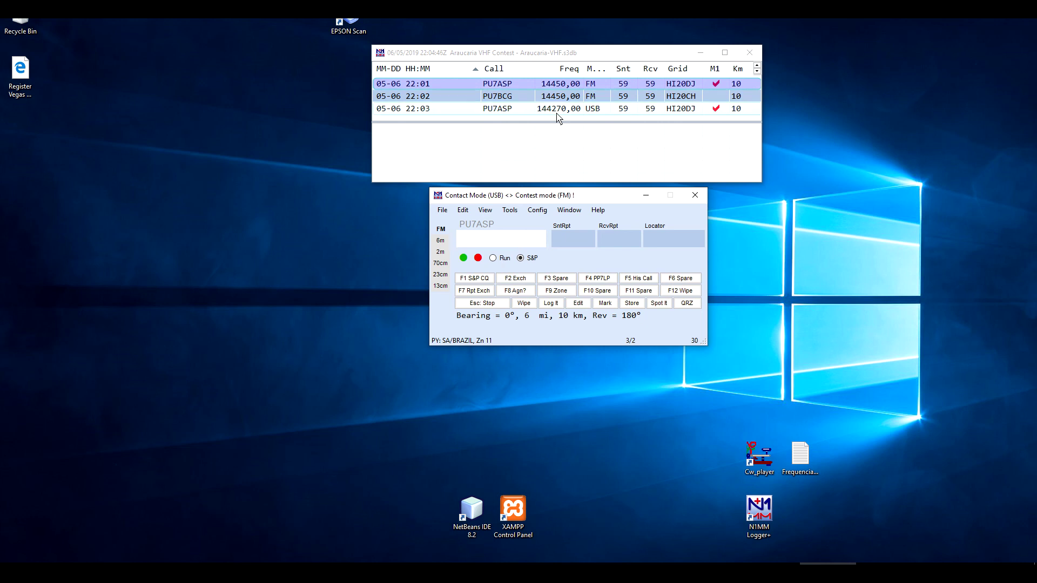
# - Widen the Mode column of the contest log so that its heading fits
pyautogui.click(533, 120)
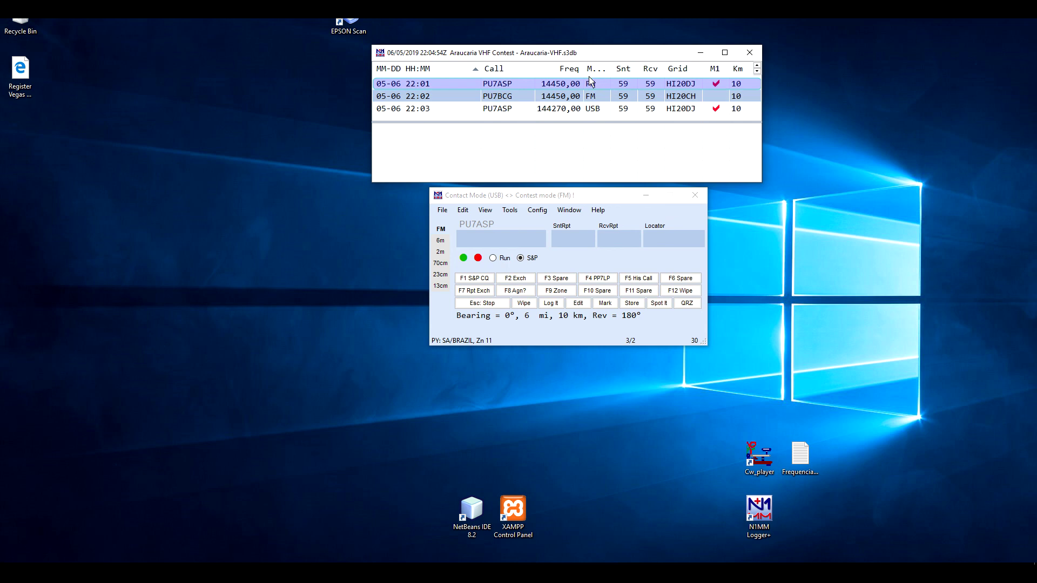
pyautogui.moveTo(617, 69); pyautogui.dragTo(623, 70)
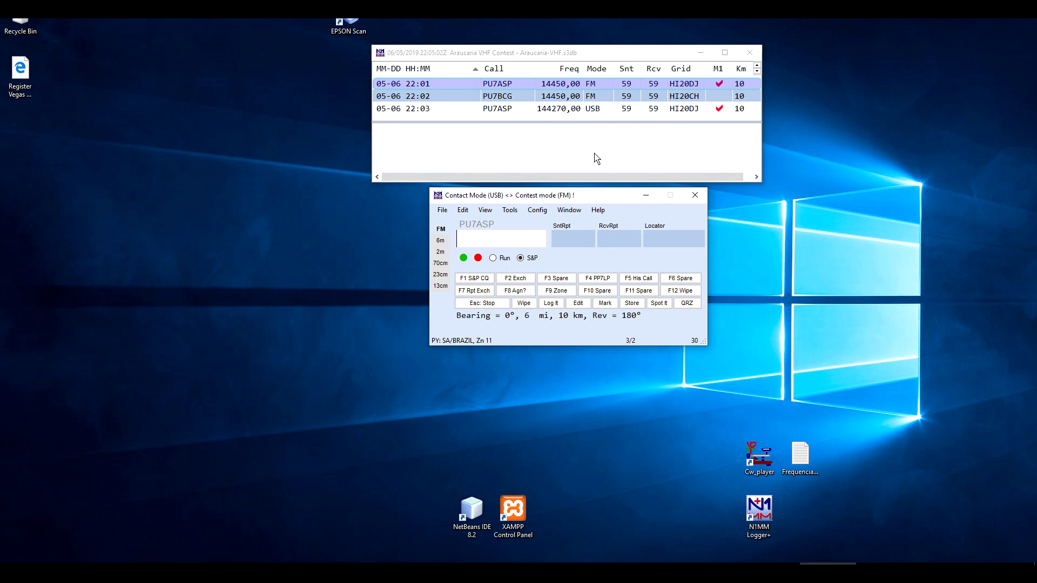
# - Assign port COM1 to an IC-7000 radio in the first row of the hardware configuration
pyautogui.click(539, 212)
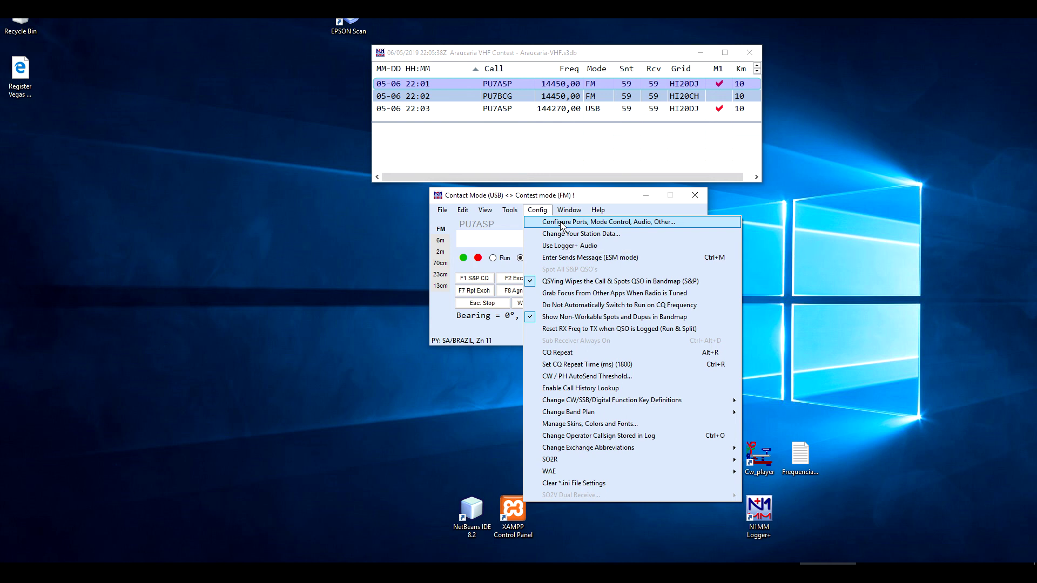
pyautogui.click(562, 224)
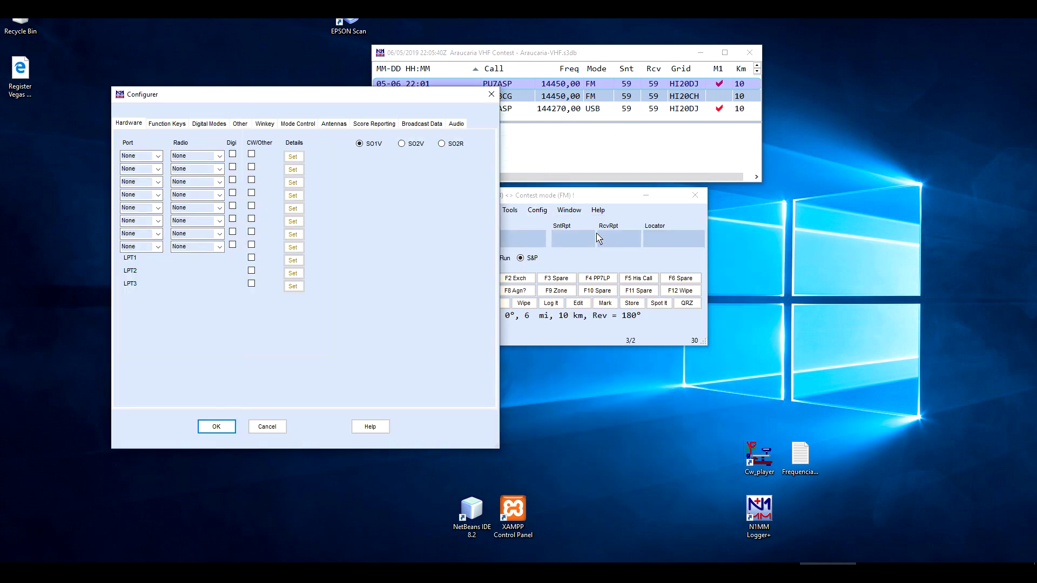
pyautogui.click(158, 156)
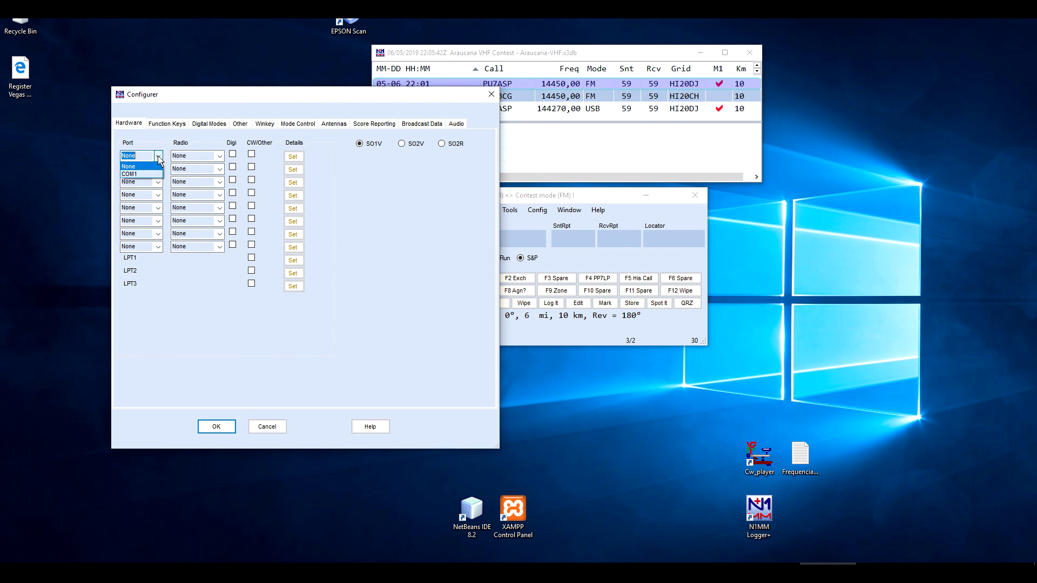
pyautogui.click(147, 174)
pyautogui.click(219, 156)
pyautogui.moveTo(220, 189); pyautogui.dragTo(225, 294)
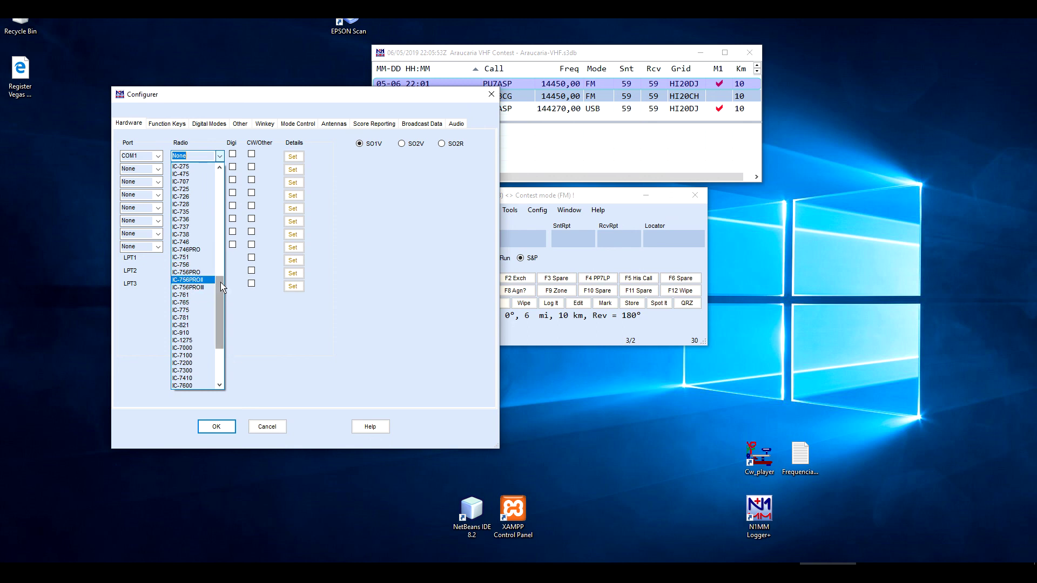
pyautogui.moveTo(220, 294); pyautogui.dragTo(221, 304)
pyautogui.click(193, 318)
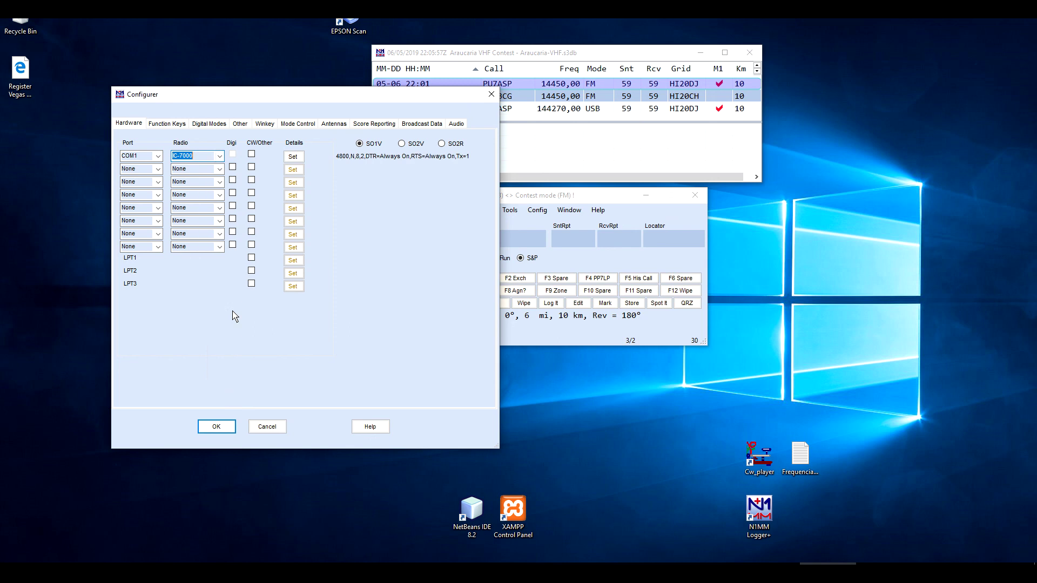
# - Examine the COM1 communication settings for the radio and close the configuration without saving
pyautogui.click(285, 159)
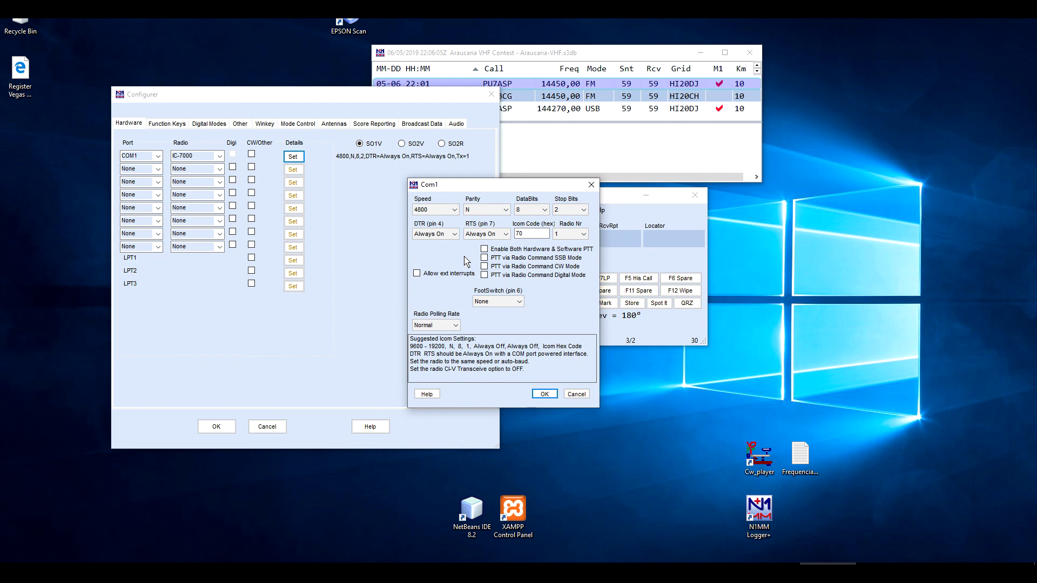
pyautogui.click(576, 394)
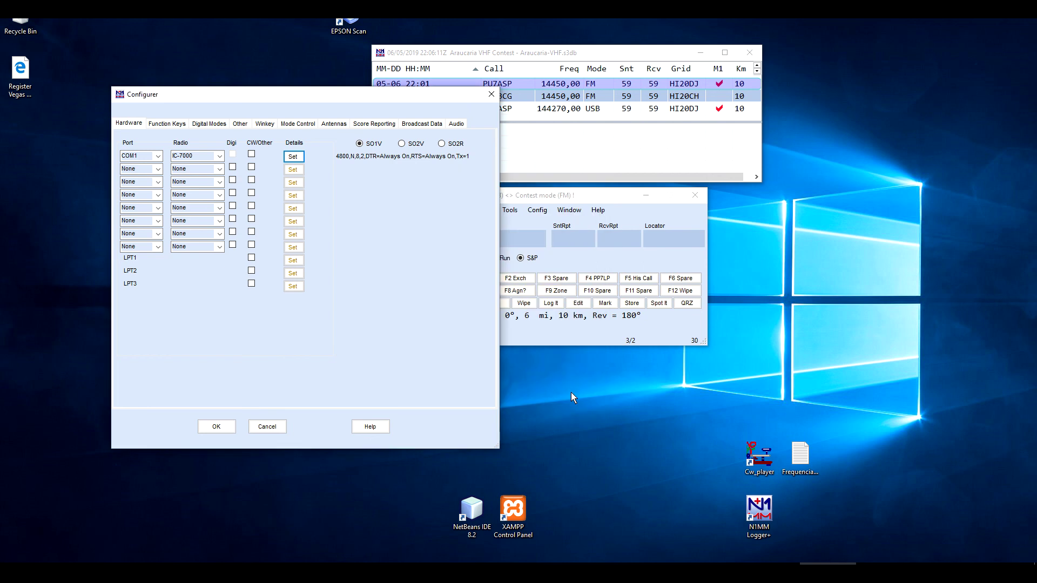
pyautogui.click(276, 429)
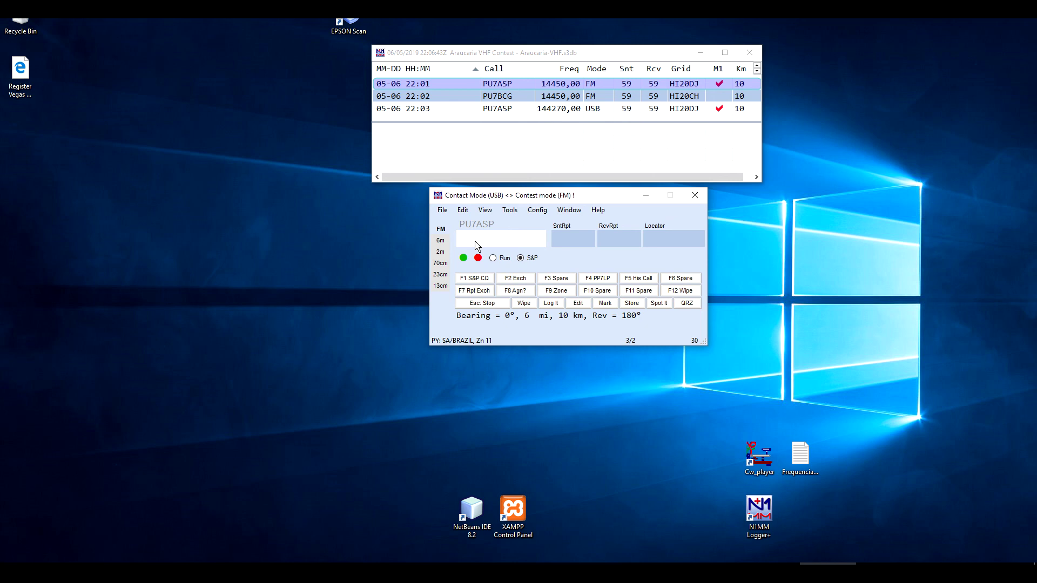
# - Reopen the Araucaria VHF Contest log from the Araucaria-VHF.s3db database with its mode category set to SSB+CW+DIGITAL
pyautogui.click(442, 212)
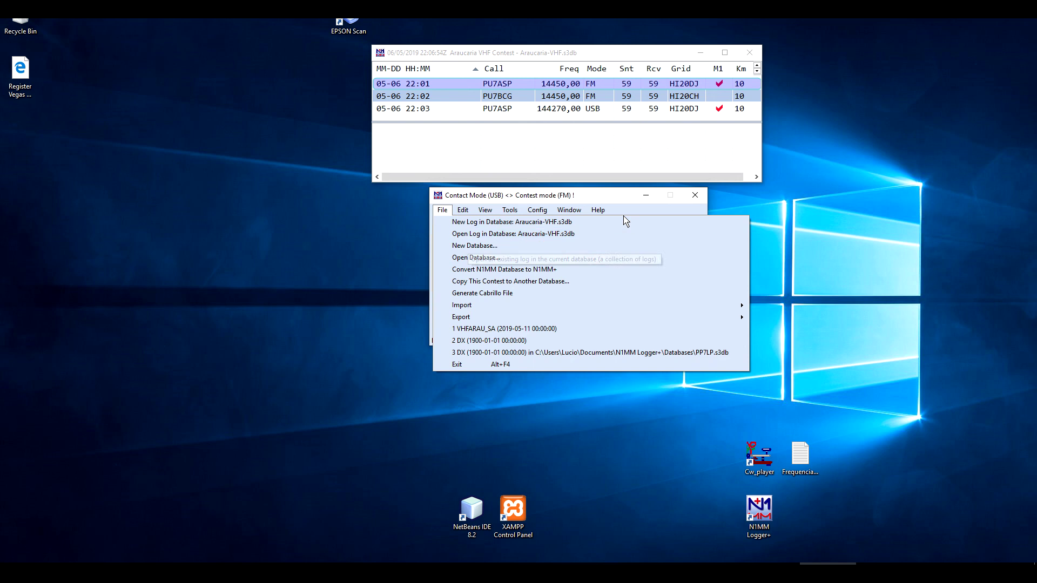
pyautogui.press('Left')
pyautogui.press('Right')
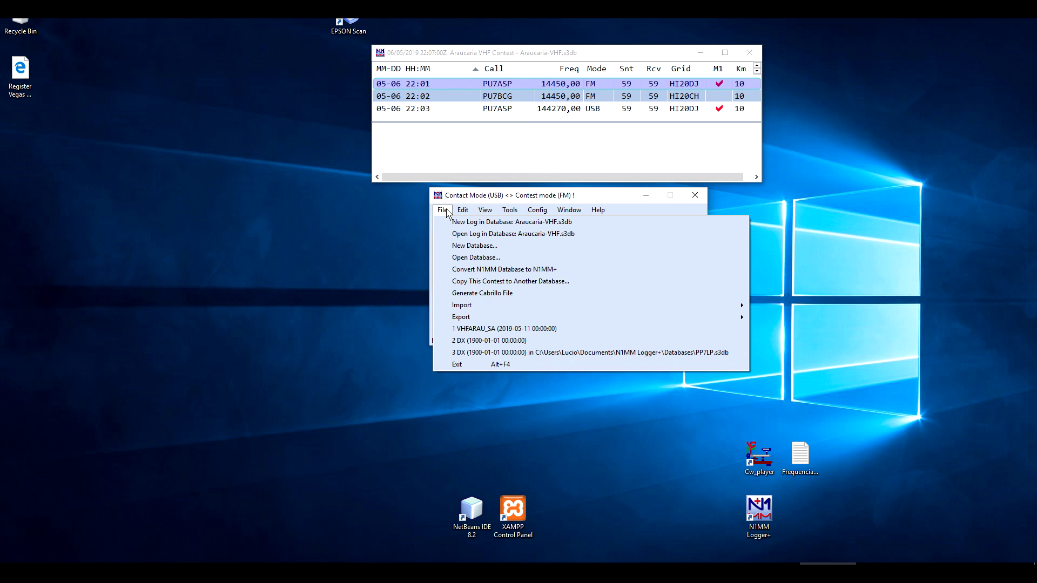
pyautogui.click(466, 236)
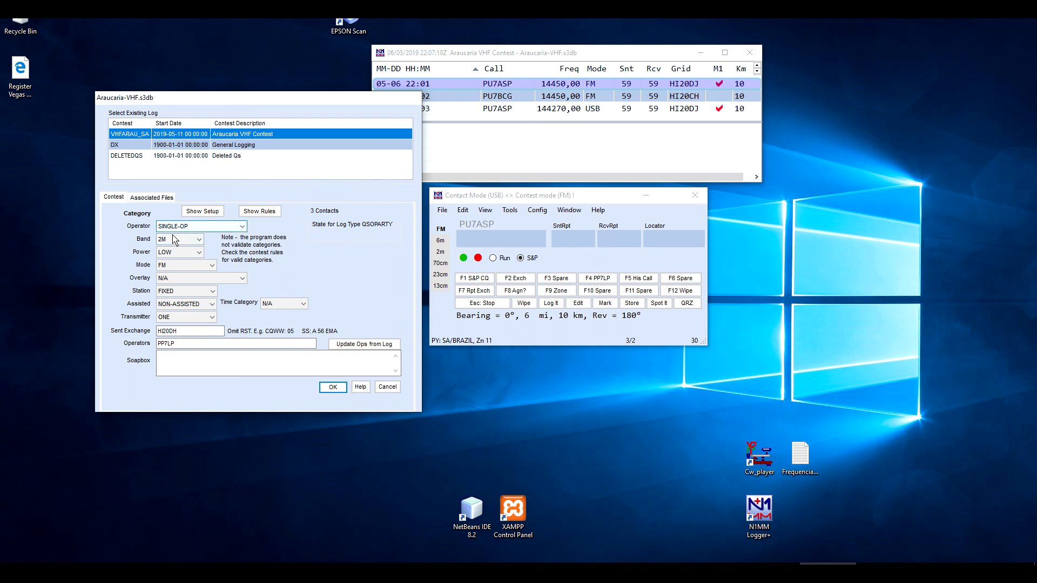
pyautogui.click(172, 270)
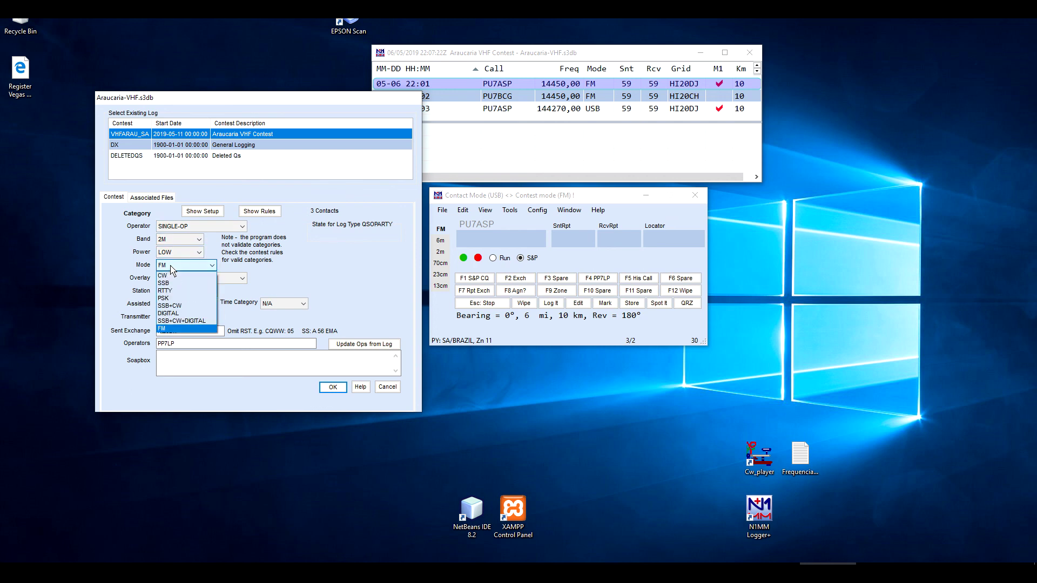
pyautogui.click(190, 322)
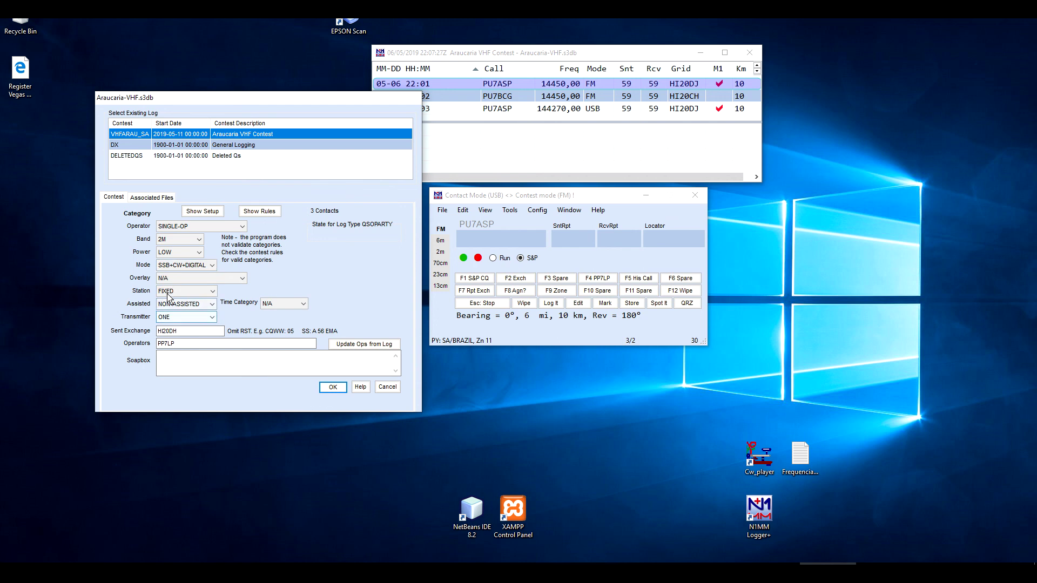
pyautogui.click(333, 388)
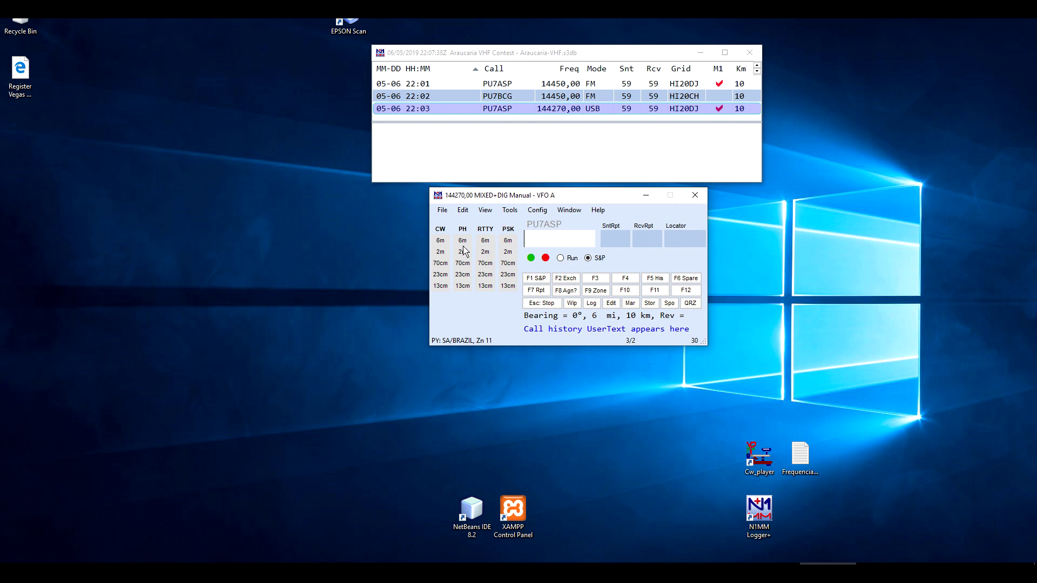
# - Start generating the Cabrillo file, accept the sent exchange HI20DH and the entry category, and cancel saving the file
pyautogui.click(442, 211)
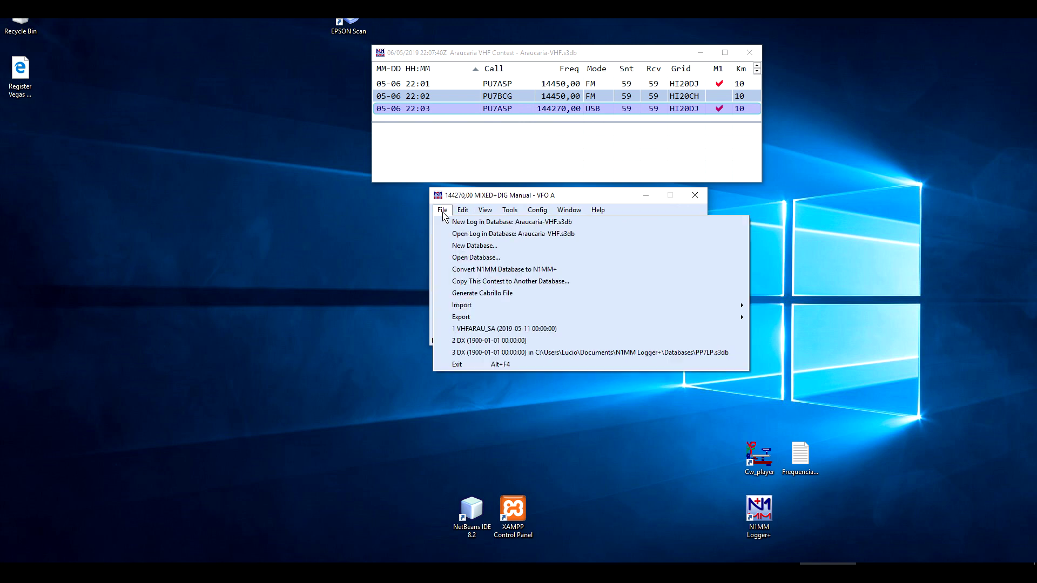
pyautogui.click(491, 295)
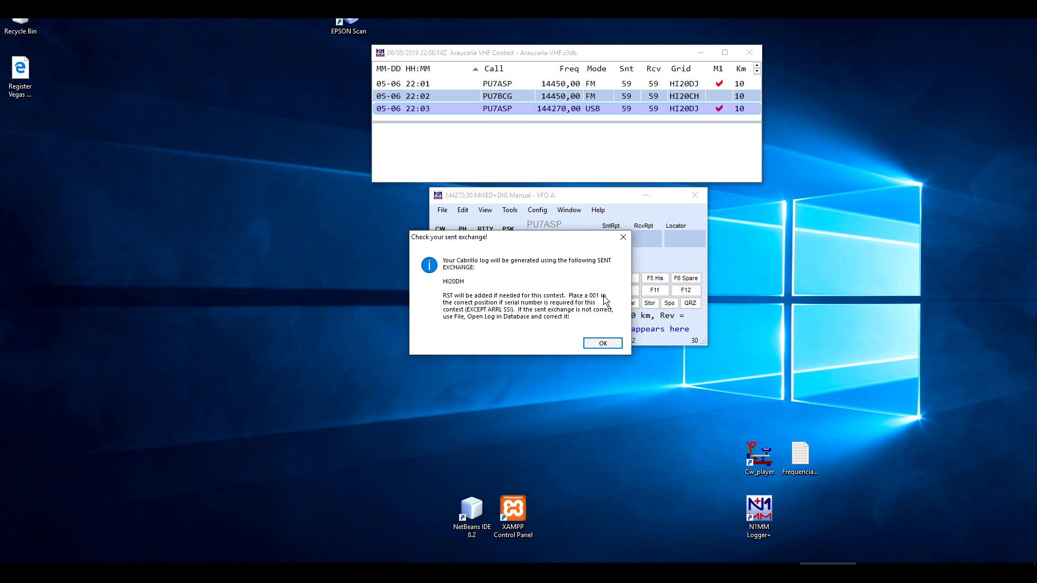
pyautogui.click(601, 343)
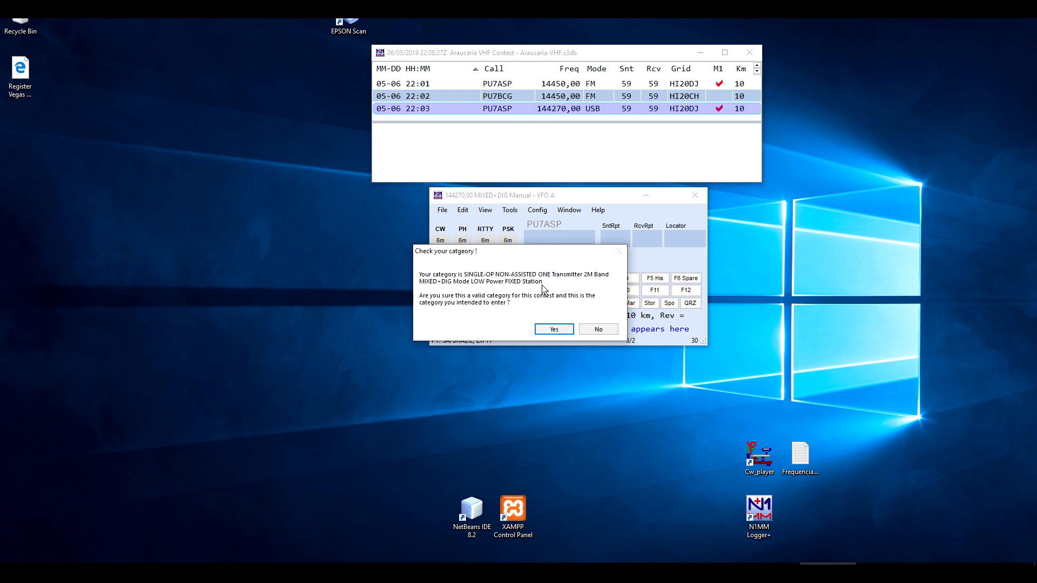
pyautogui.click(552, 330)
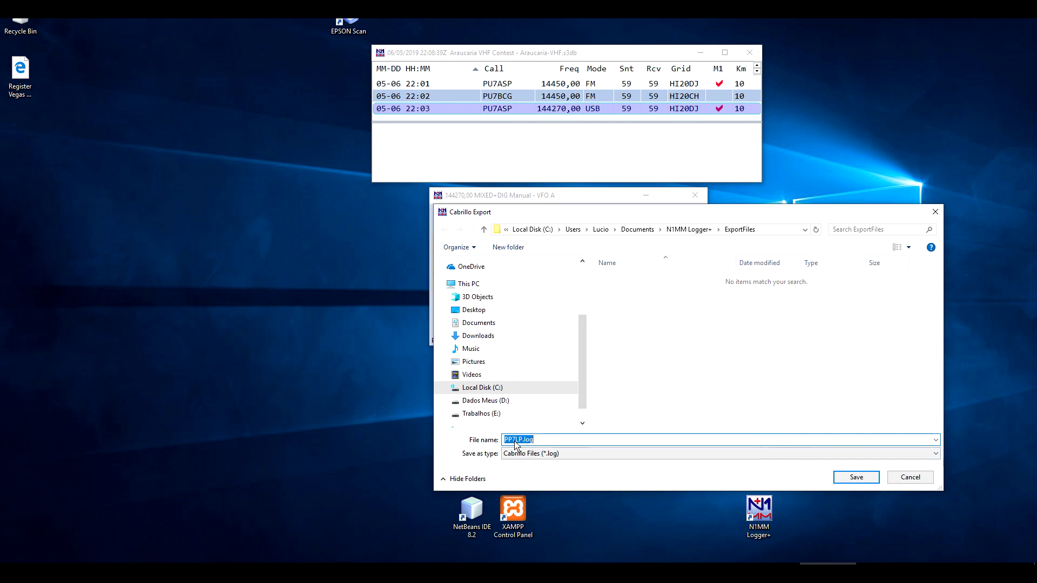
pyautogui.click(896, 482)
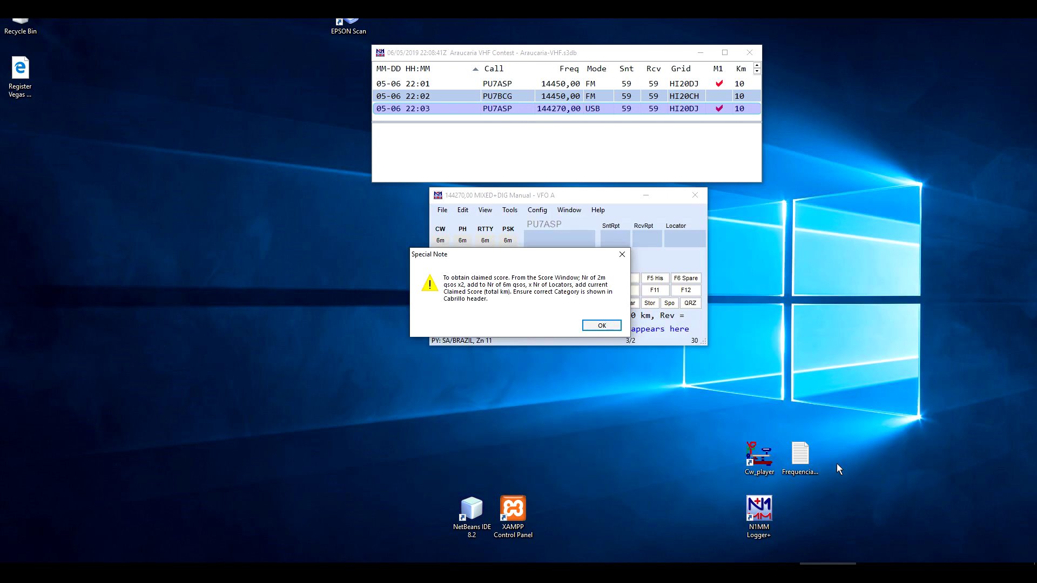
pyautogui.click(602, 325)
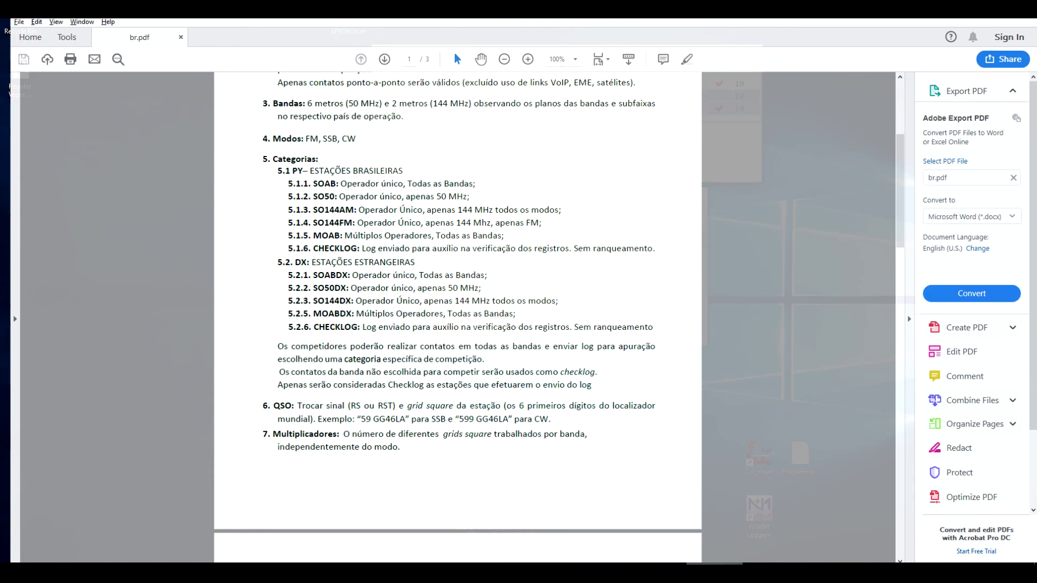
# - Read the points and final score rules in the contest rules document br.pdf in Adobe Acrobat
pyautogui.scroll(-8, 497, 317)
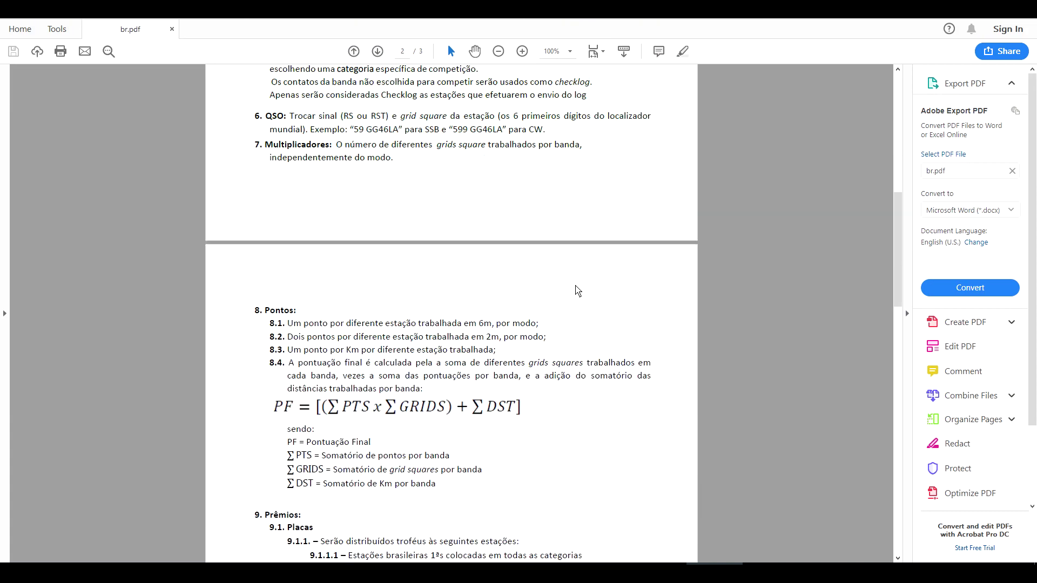
# - Read the prize and log submission rules in br.pdf and open the avhfc.com/sendlog page from rule 10.5
pyautogui.scroll(-10, 496, 318)
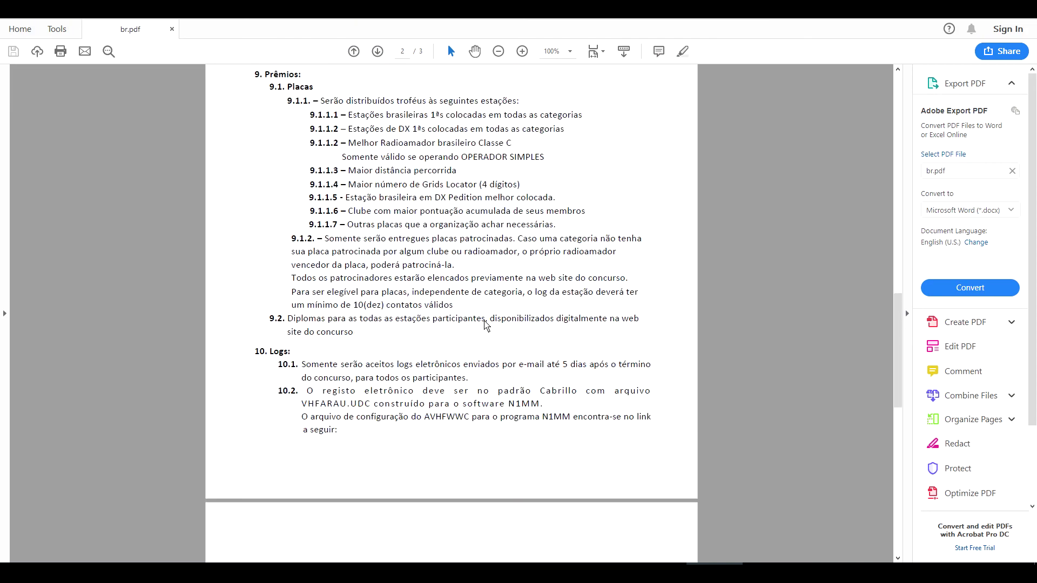
pyautogui.scroll(-3, 489, 323)
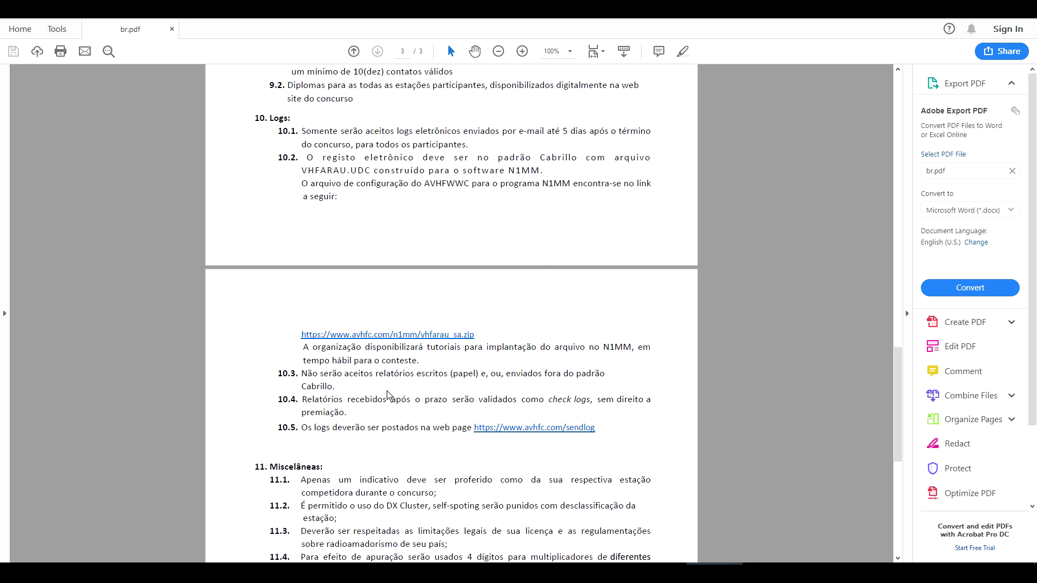
pyautogui.scroll(-1, 396, 385)
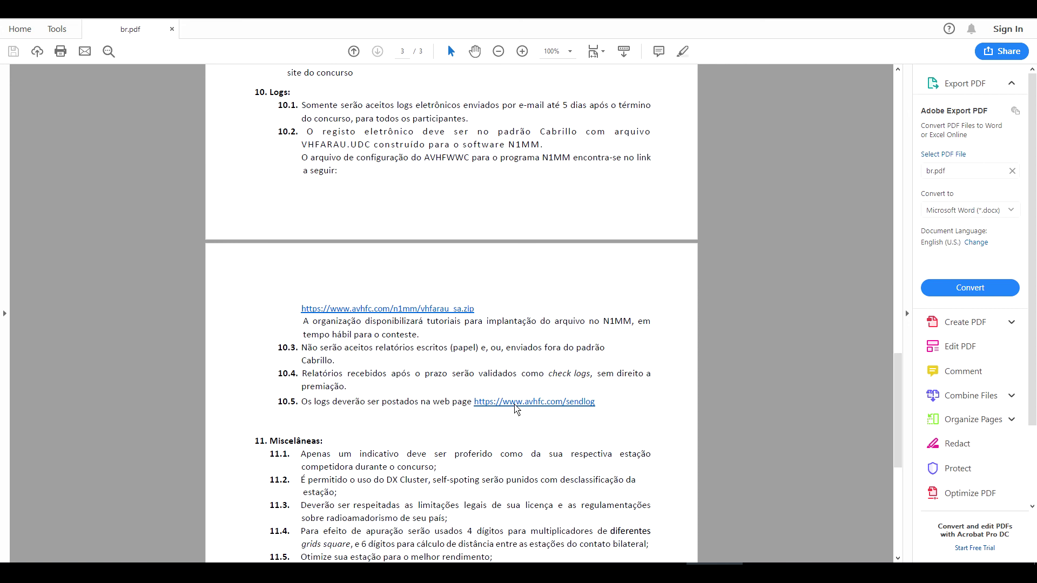
pyautogui.click(531, 403)
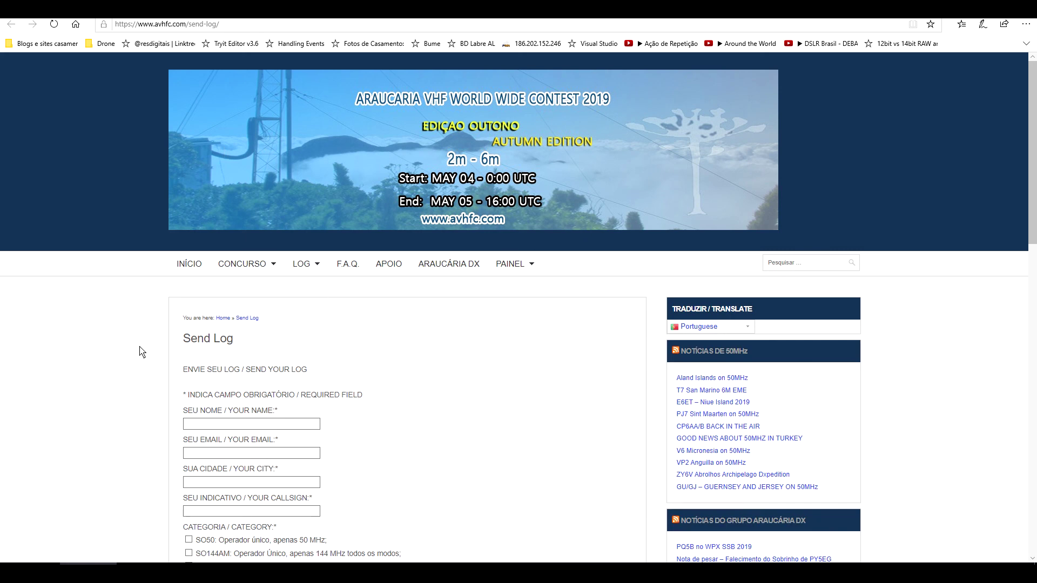
# - Review the Send Log form through the log attachment and security code fields, selecting the SO144AM category as an example
pyautogui.scroll(-2, 141, 351)
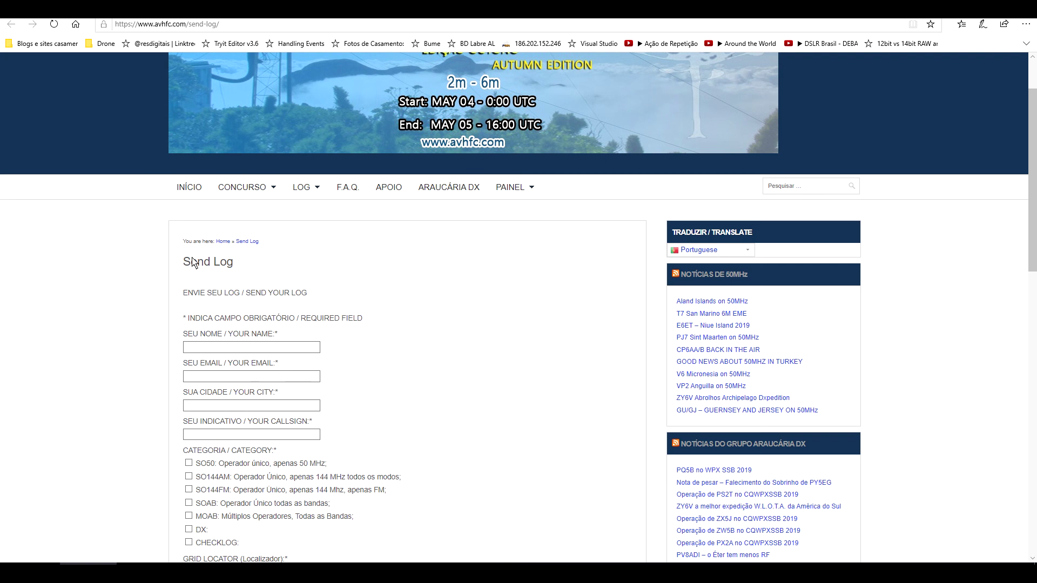
pyautogui.scroll(-4, 216, 248)
pyautogui.click(224, 194)
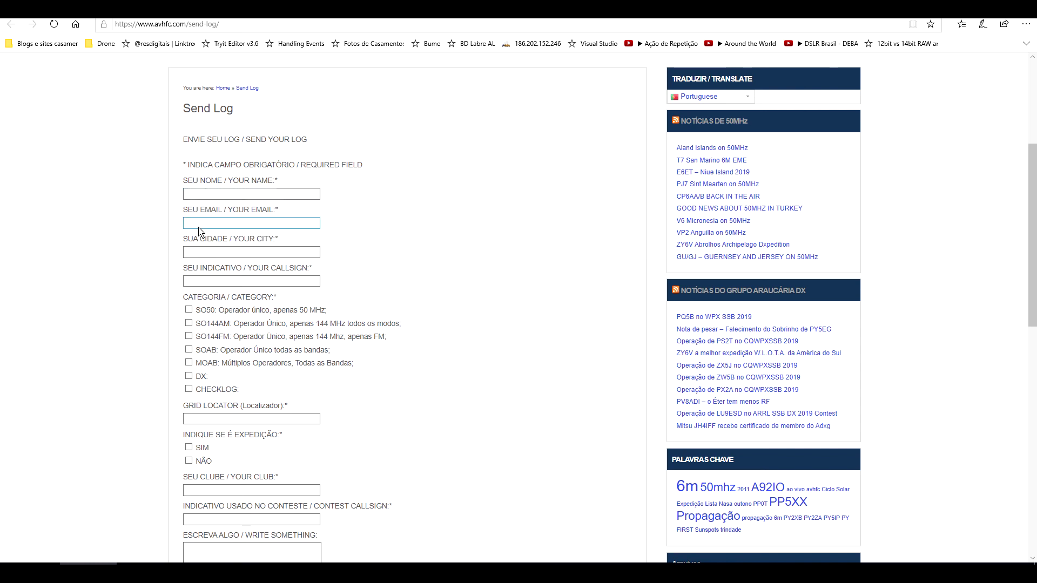
pyautogui.click(226, 278)
pyautogui.click(189, 326)
pyautogui.scroll(-1, 272, 350)
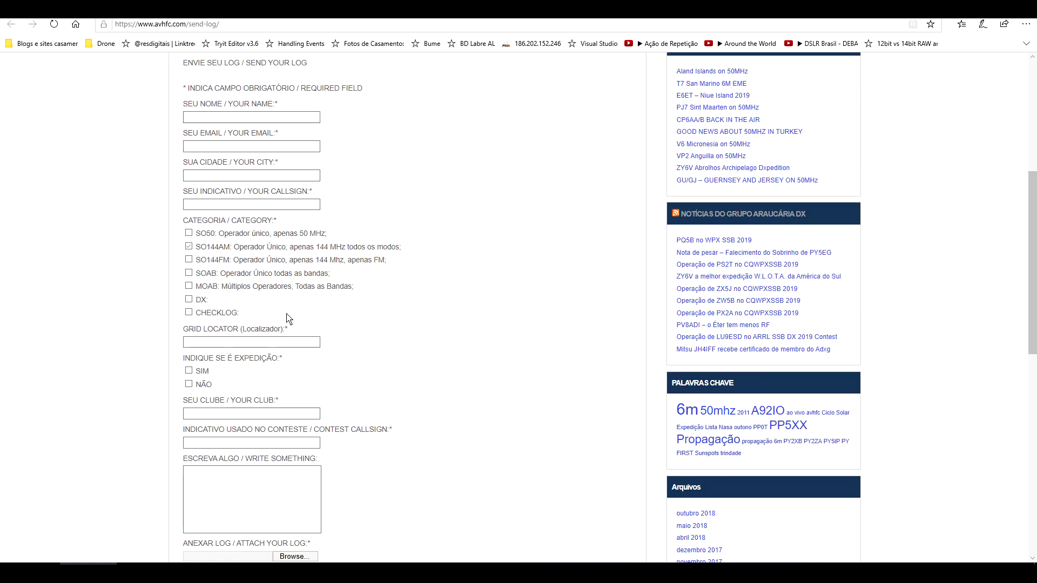
pyautogui.click(263, 343)
pyautogui.scroll(-1, 262, 343)
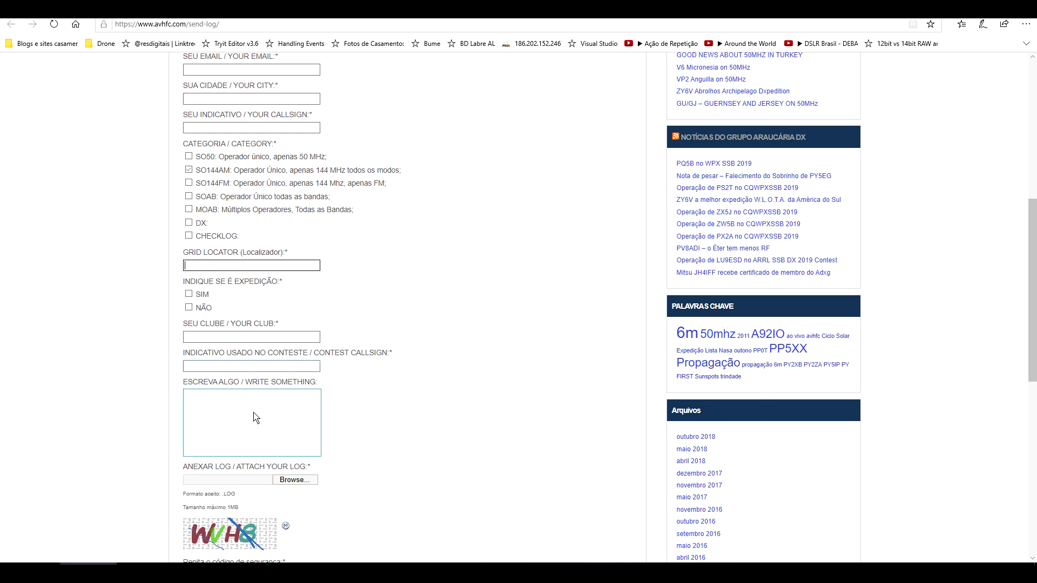
pyautogui.scroll(-4, 259, 416)
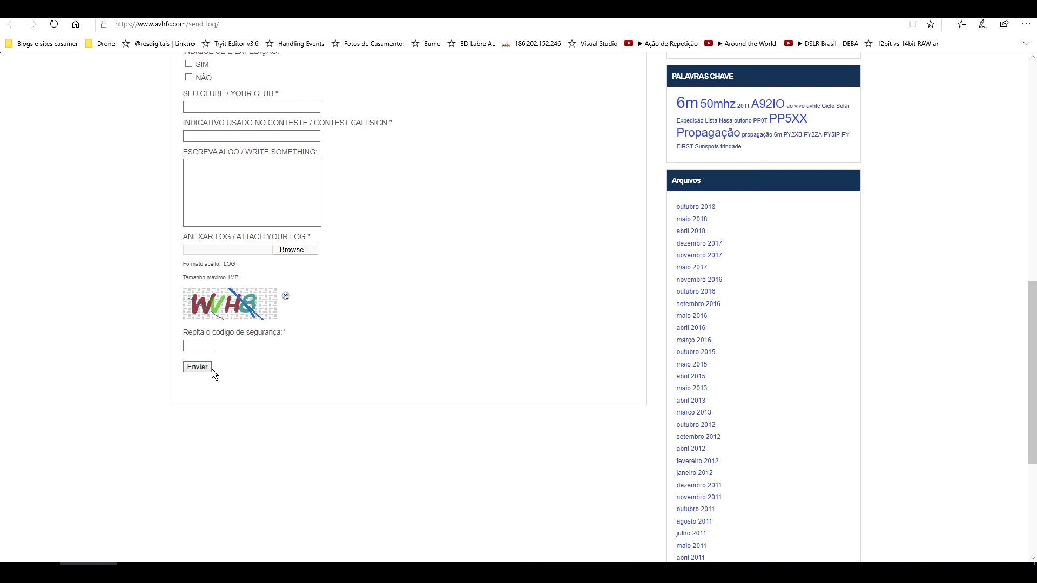
# - Switch to N1MM Logger+, start exporting the contest log to an ADIF file, and cancel saving it
pyautogui.hotkey('alt', 'Tab')
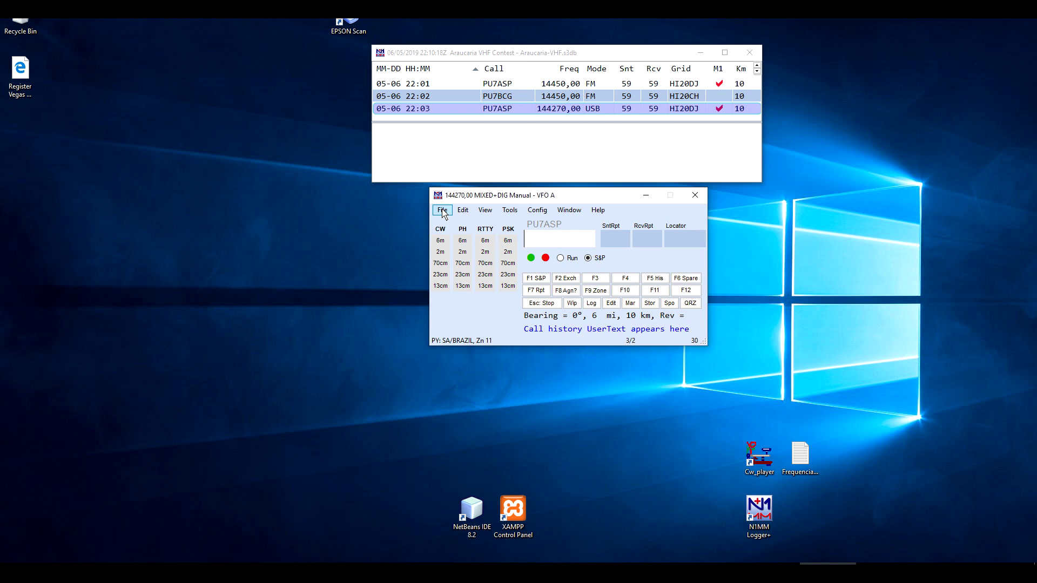
pyautogui.click(442, 211)
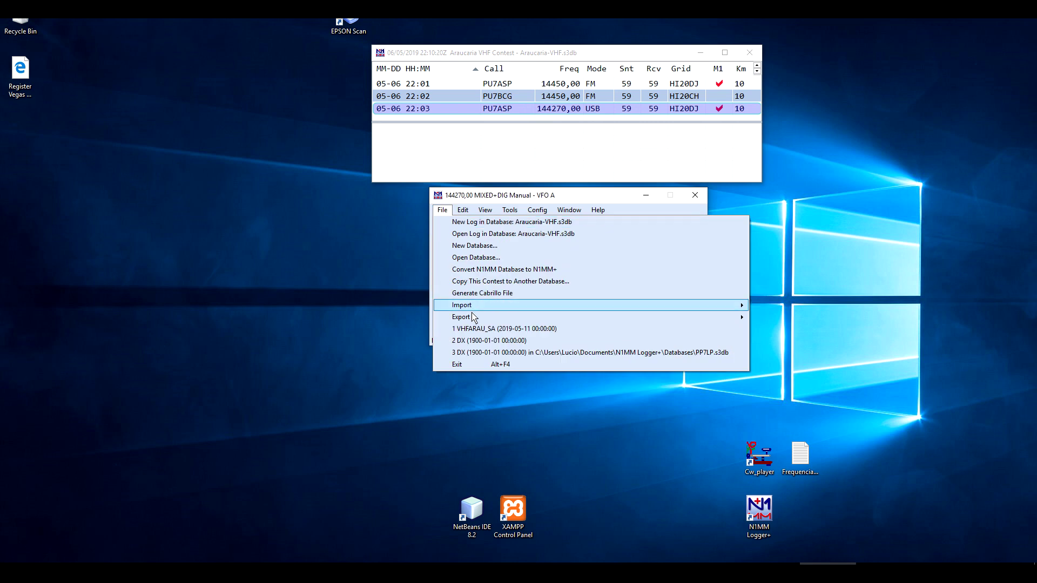
pyautogui.moveTo(475, 323)
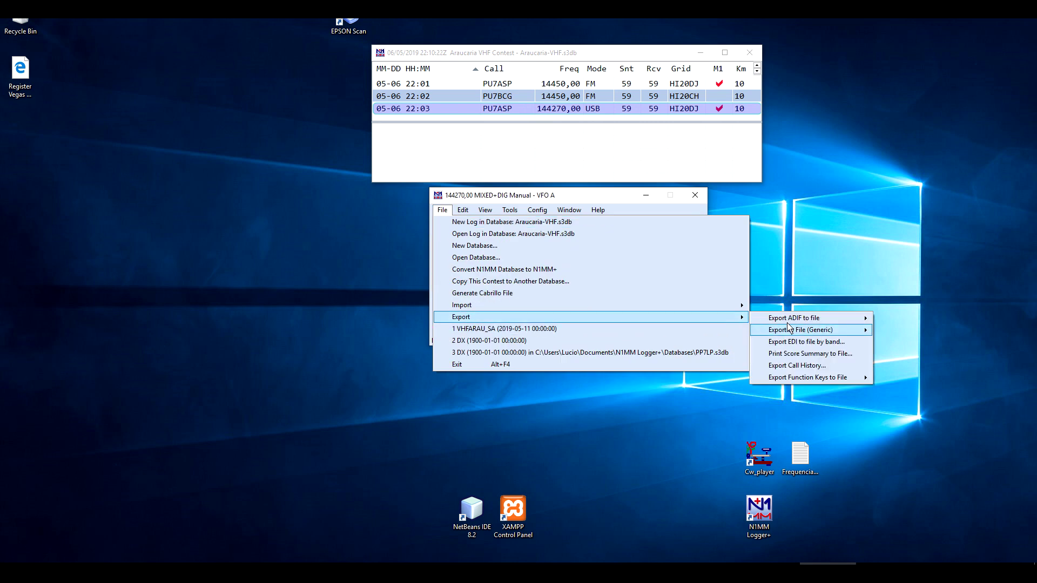
pyautogui.moveTo(800, 322)
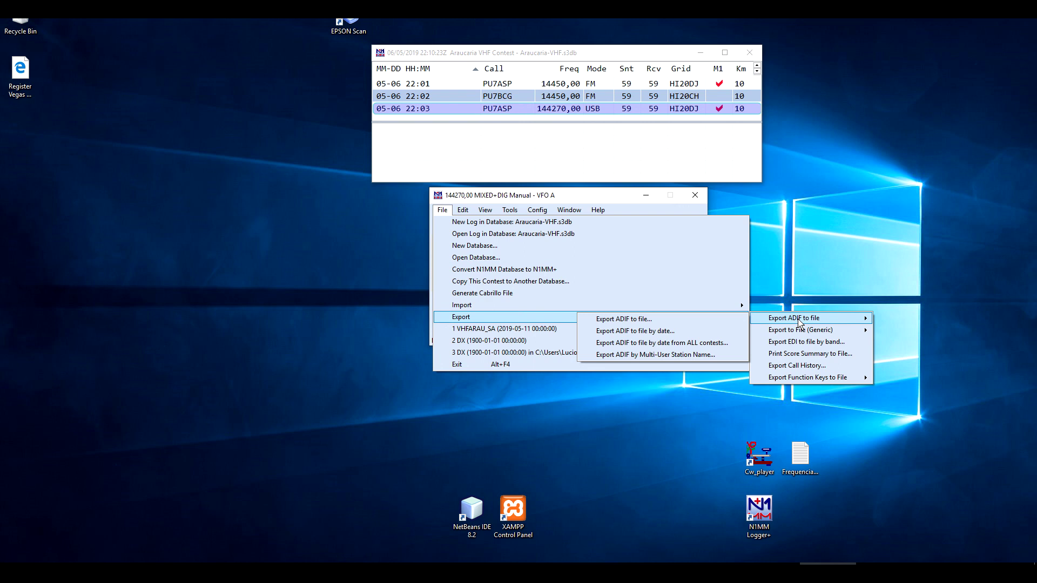
pyautogui.click(642, 323)
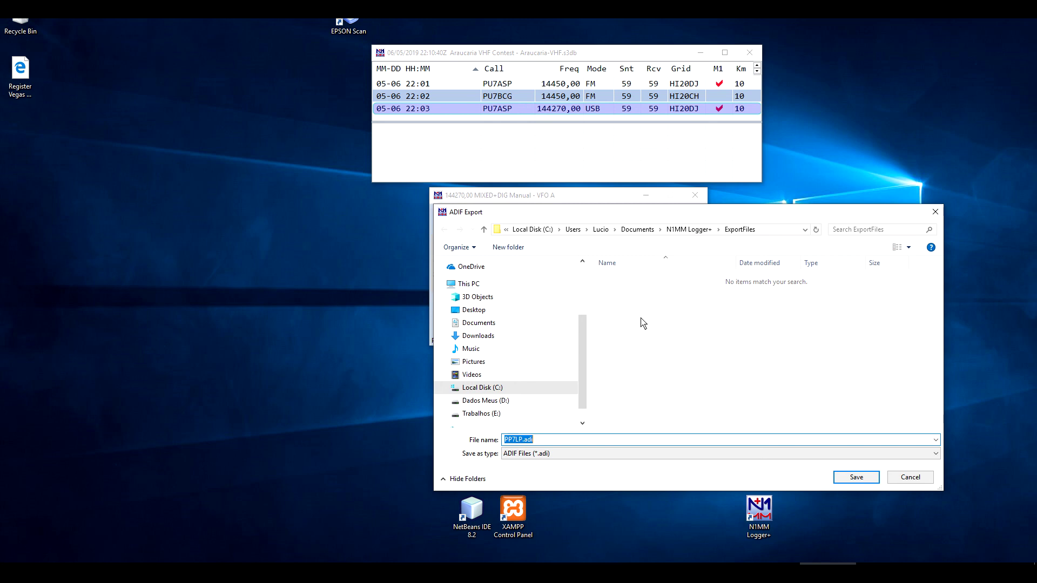
pyautogui.click(917, 478)
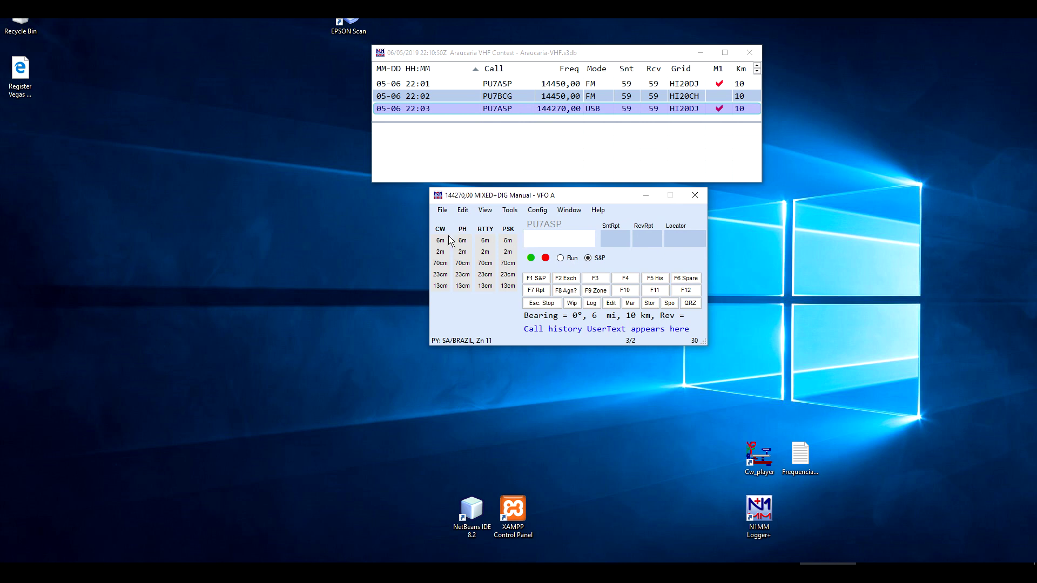
# - Open the PP7LP.s3db database and load its DX General Logging log
pyautogui.click(442, 210)
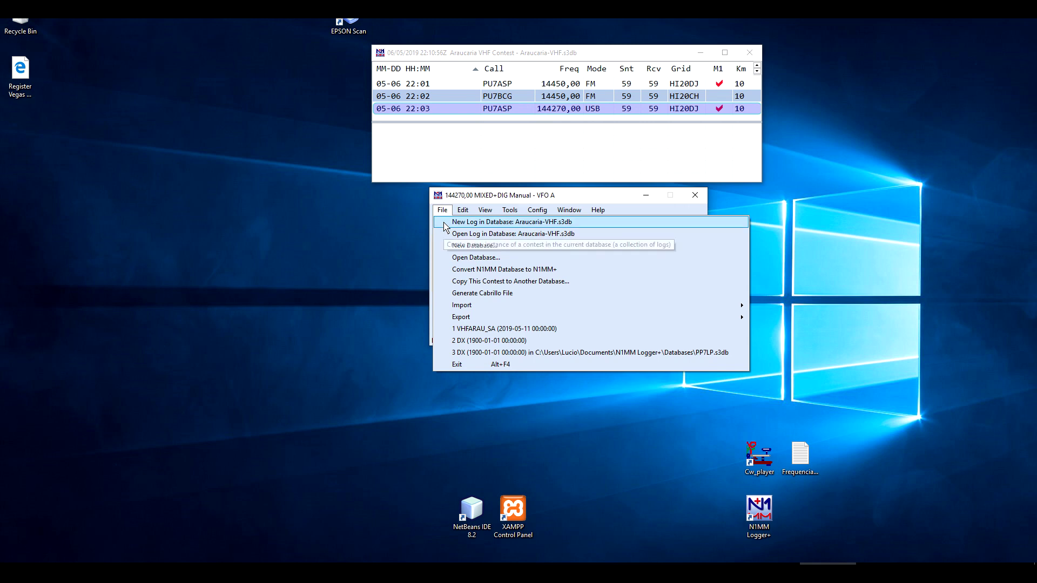
pyautogui.click(478, 258)
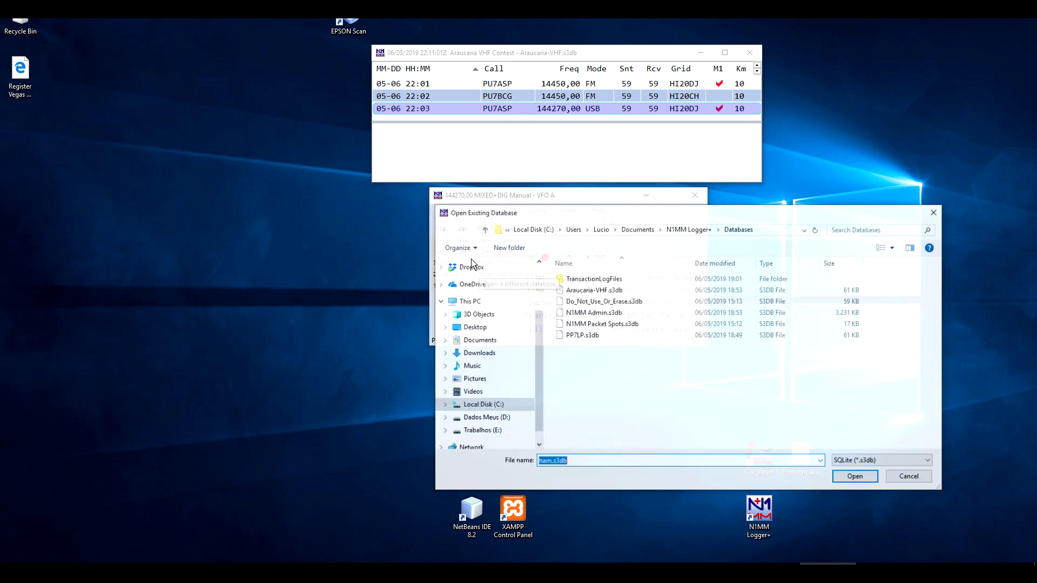
pyautogui.doubleClick(558, 337)
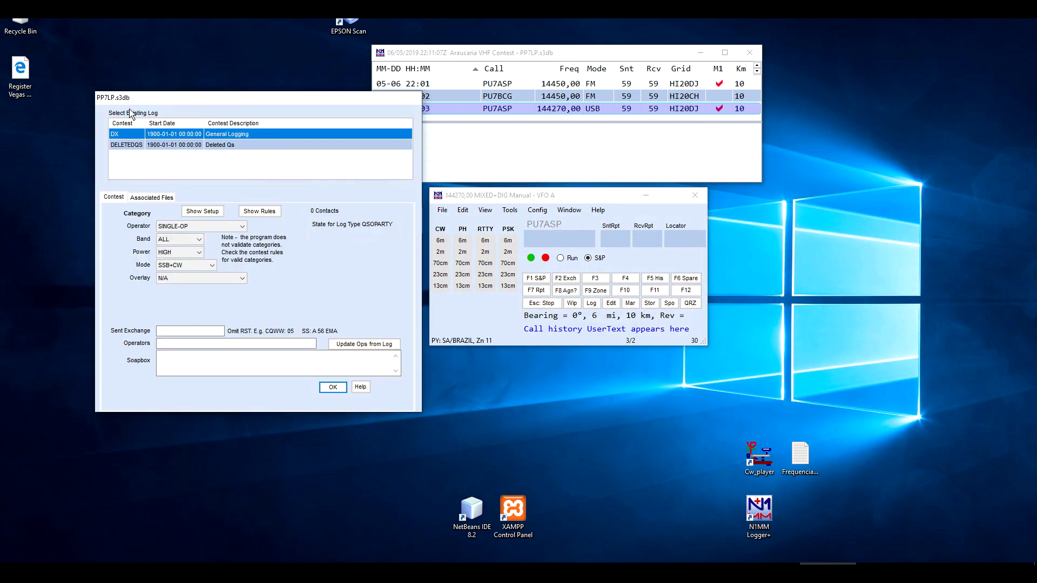
pyautogui.doubleClick(127, 139)
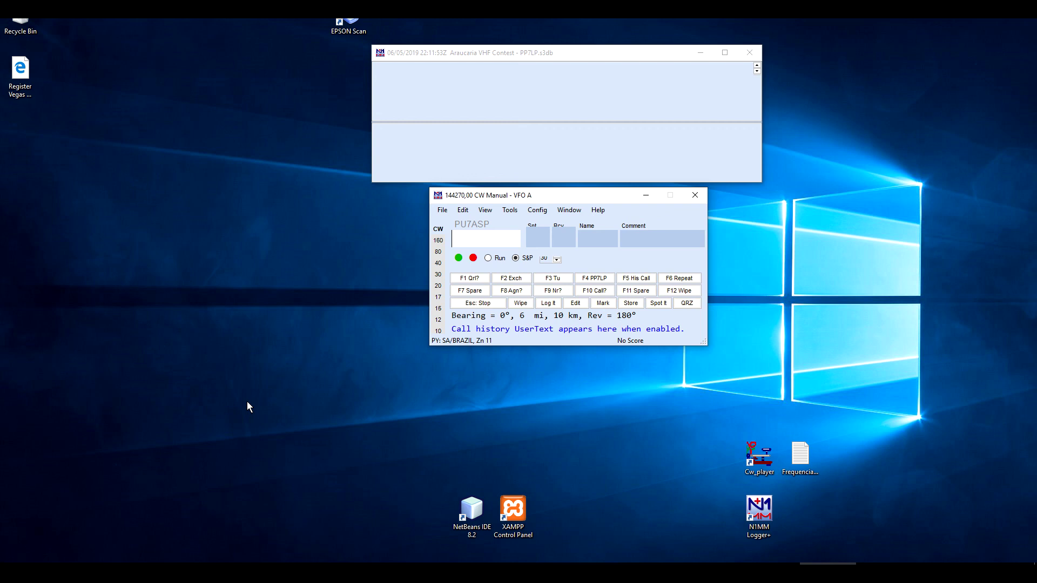
# - Try to open the PP7LP.s3db database again
pyautogui.click(443, 212)
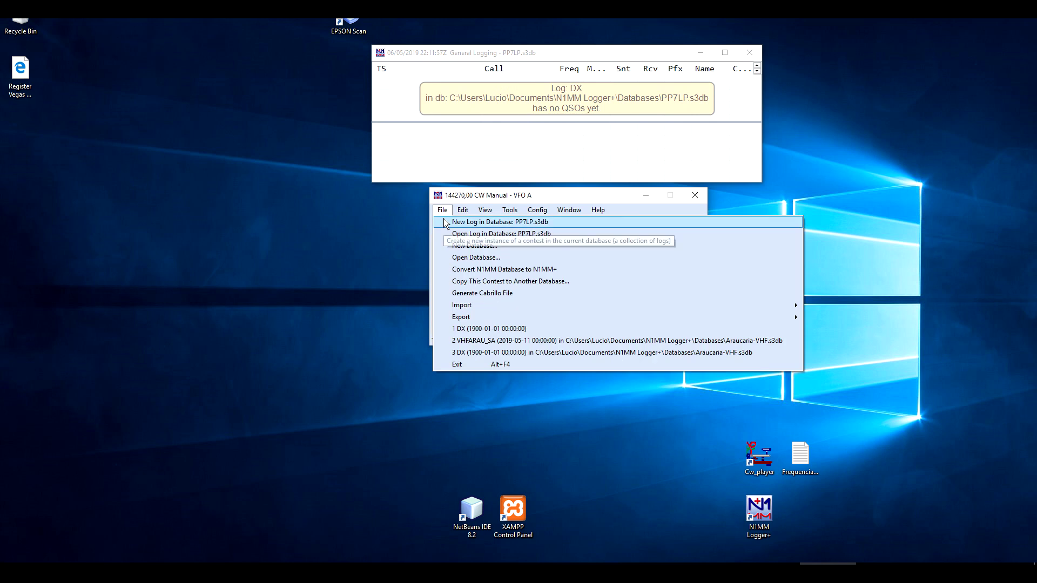
pyautogui.click(484, 258)
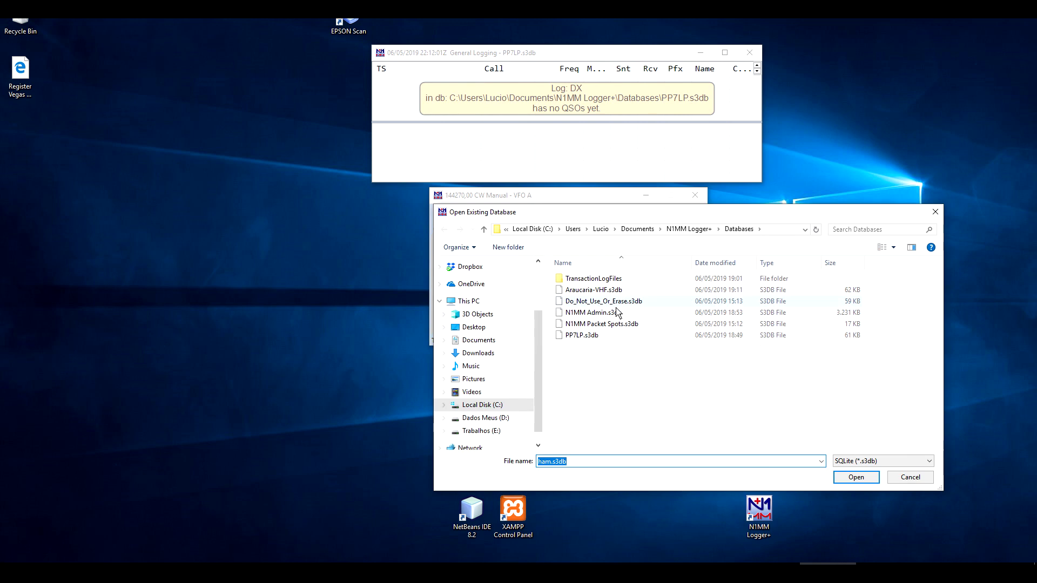
pyautogui.doubleClick(574, 336)
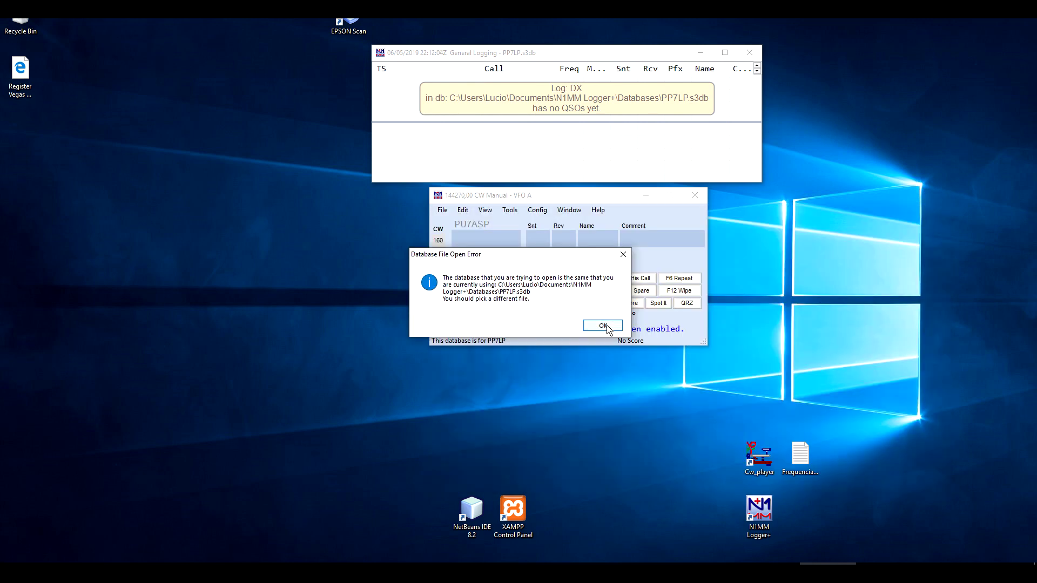
pyautogui.click(603, 326)
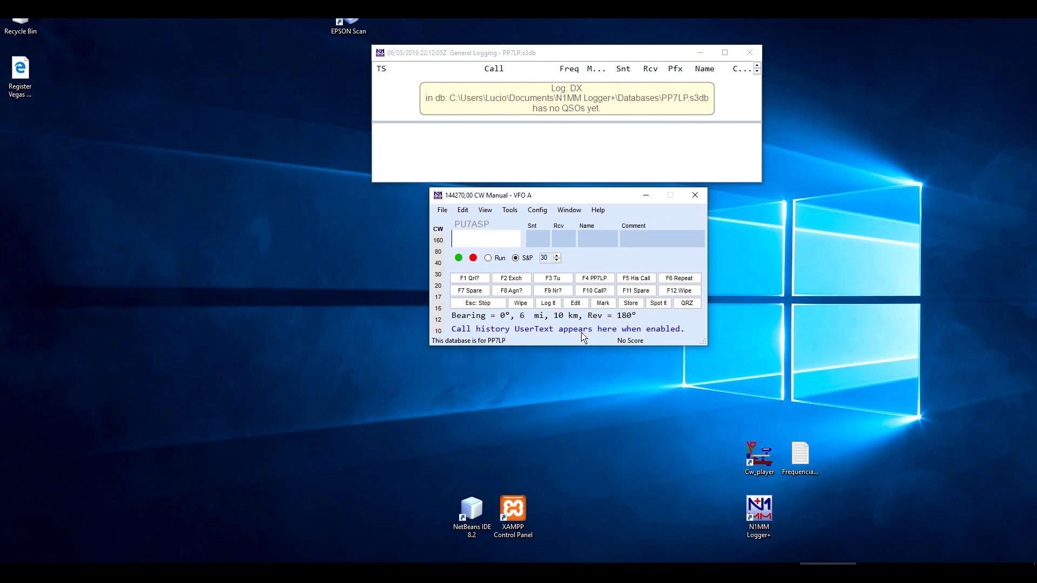
# - Start a new log in the PP7LP.s3db database with the log type DXPEDITION
pyautogui.click(442, 210)
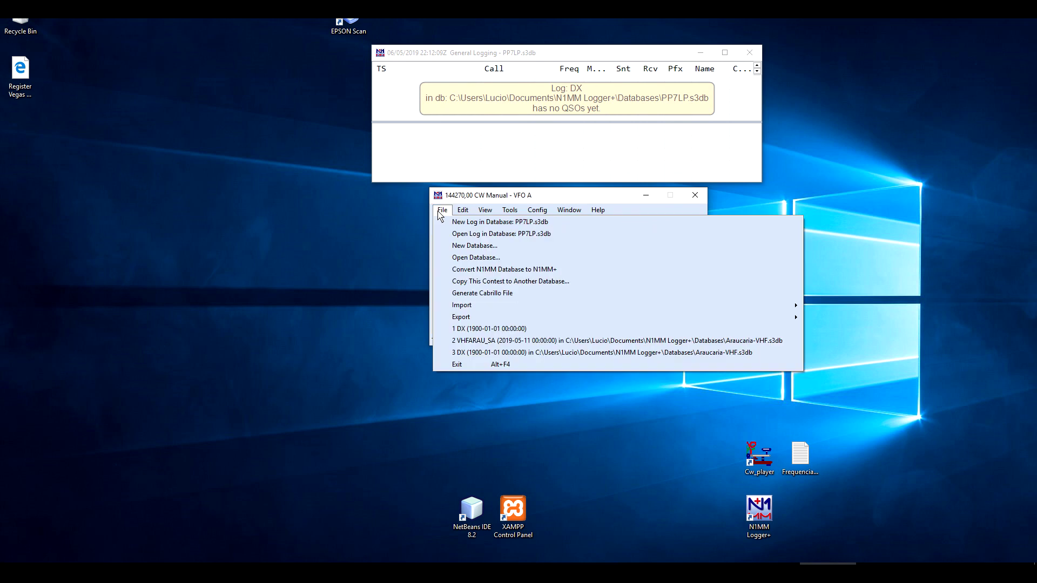
pyautogui.click(462, 223)
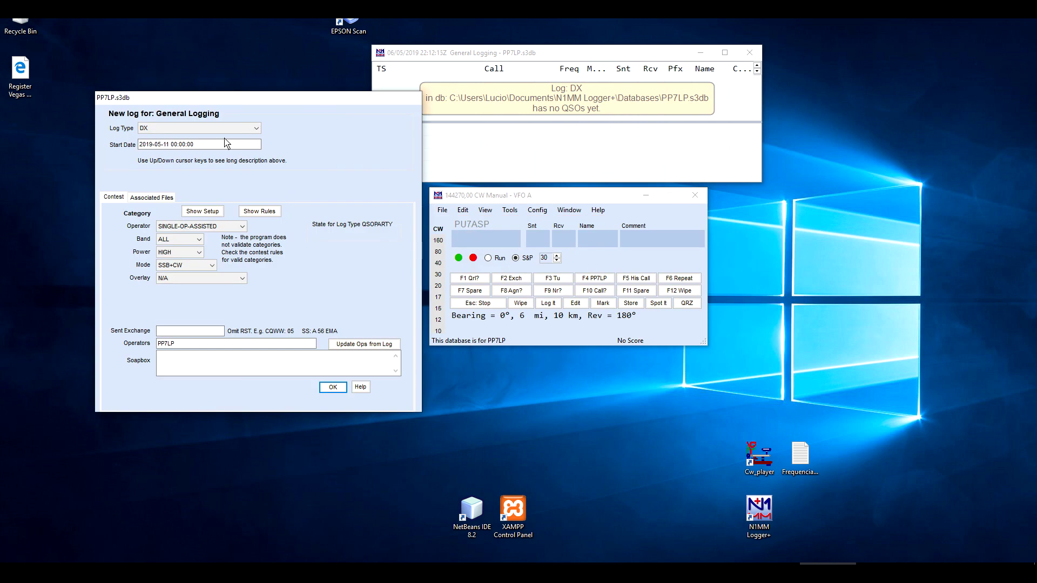
pyautogui.click(187, 130)
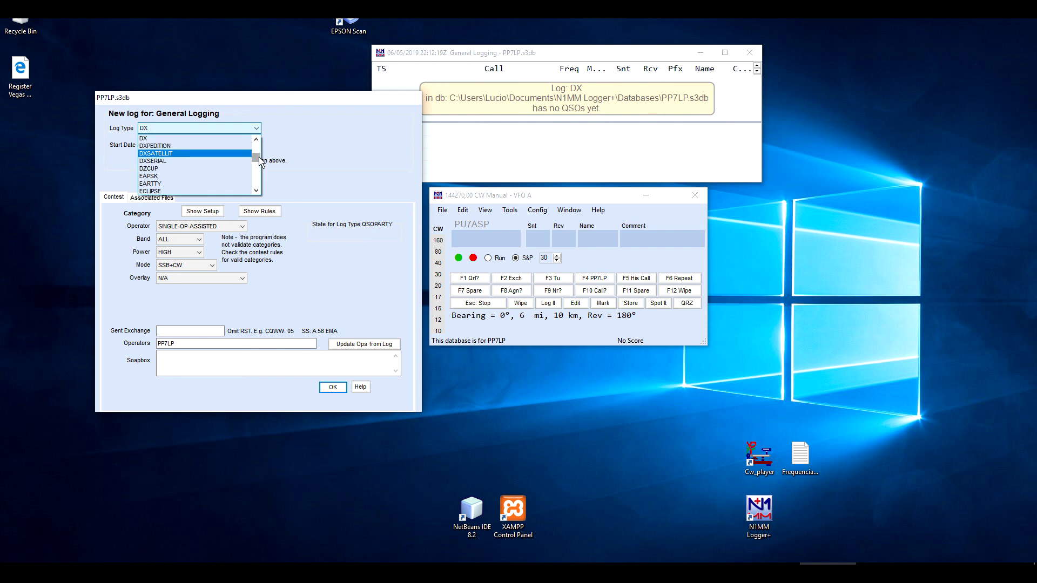
pyautogui.click(173, 146)
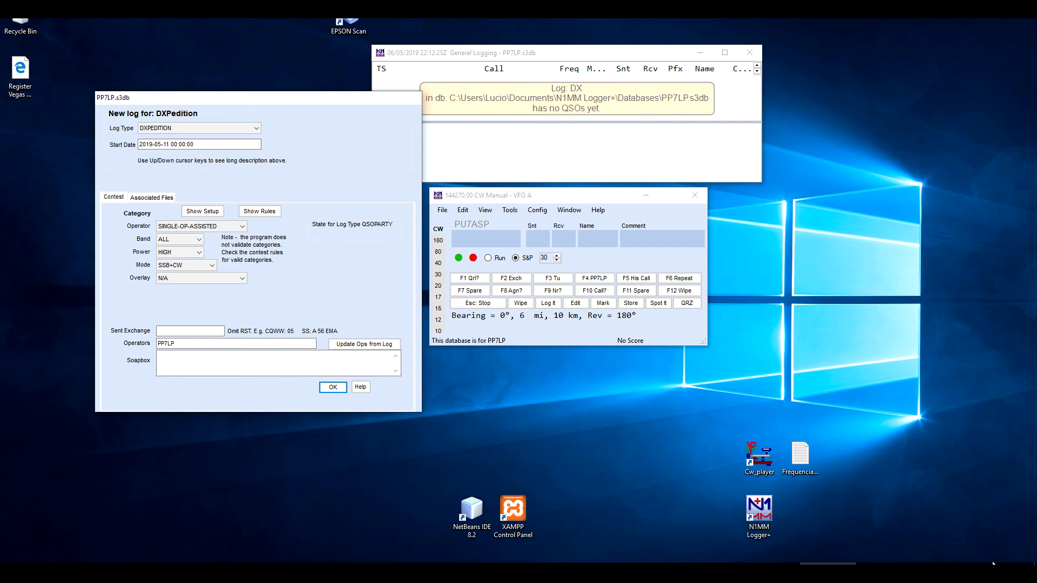
# - Set the new DXpedition log's start date to 2019-05-06
pyautogui.moveTo(999, 572)
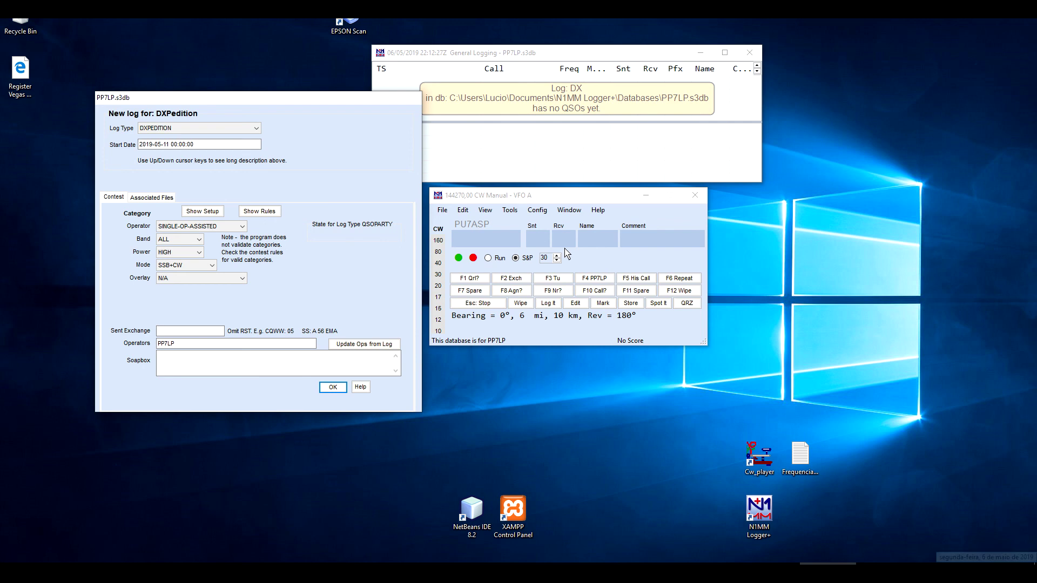
pyautogui.click(163, 145)
pyautogui.doubleClick(163, 146)
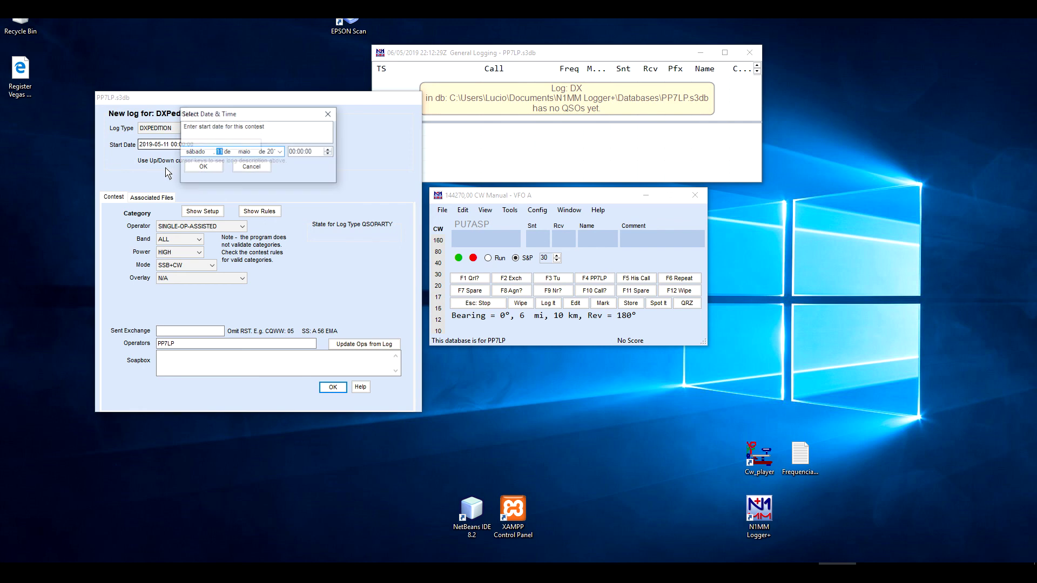
pyautogui.write('6')
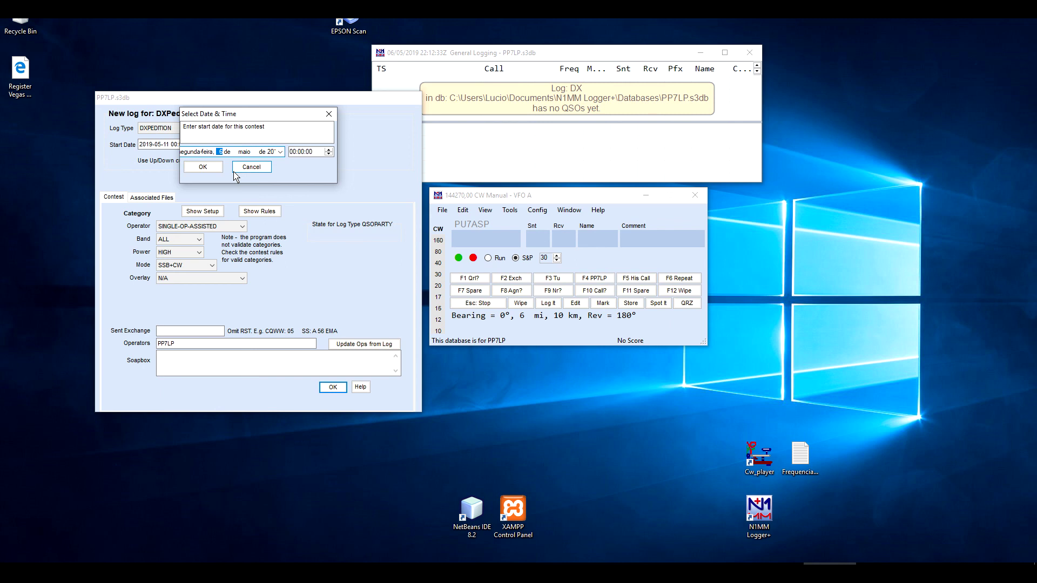
pyautogui.click(203, 166)
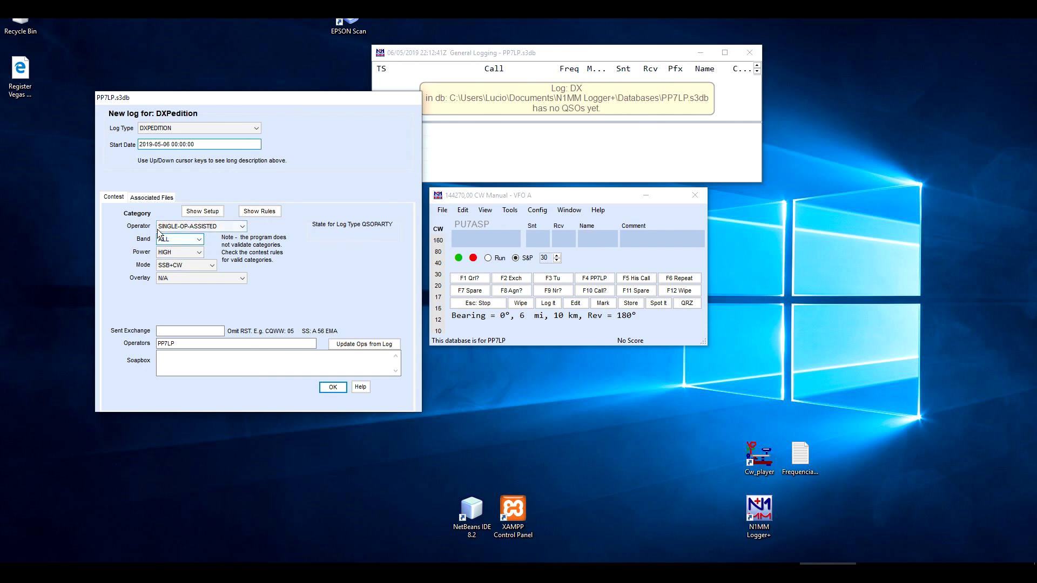
# - Set the new DXpedition log's operator category to SINGLE-OP and its power category to LOW
pyautogui.click(198, 229)
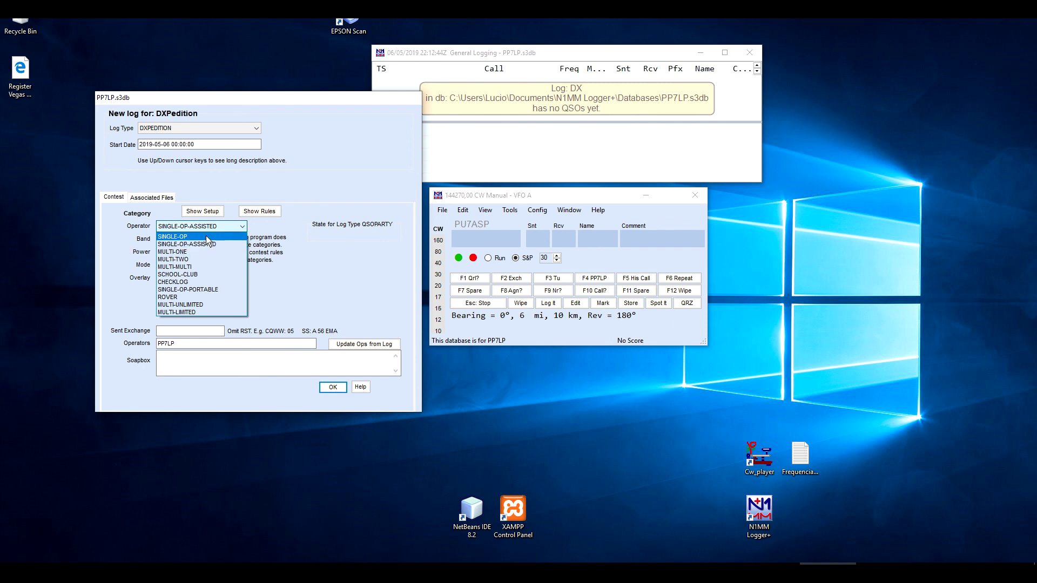
pyautogui.click(206, 236)
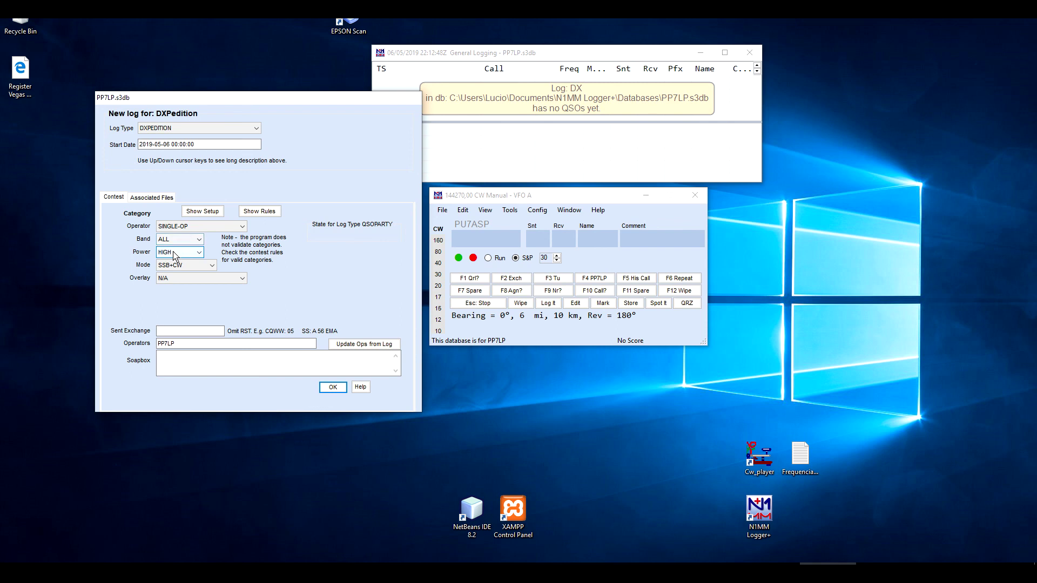
pyautogui.click(187, 252)
pyautogui.click(174, 273)
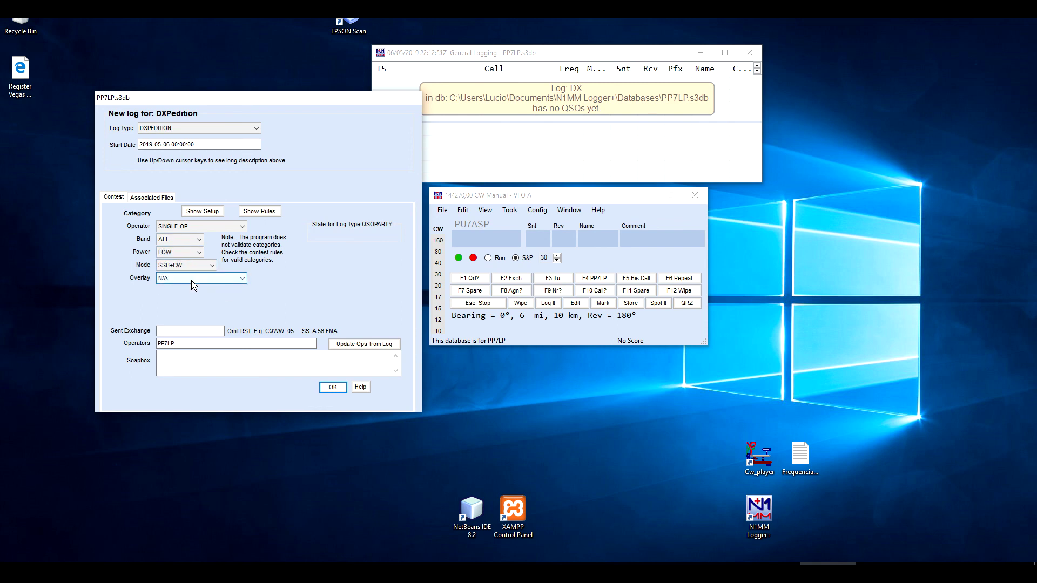
# - Set the mode category to CW and create the DXpedition log with these settings
pyautogui.click(182, 267)
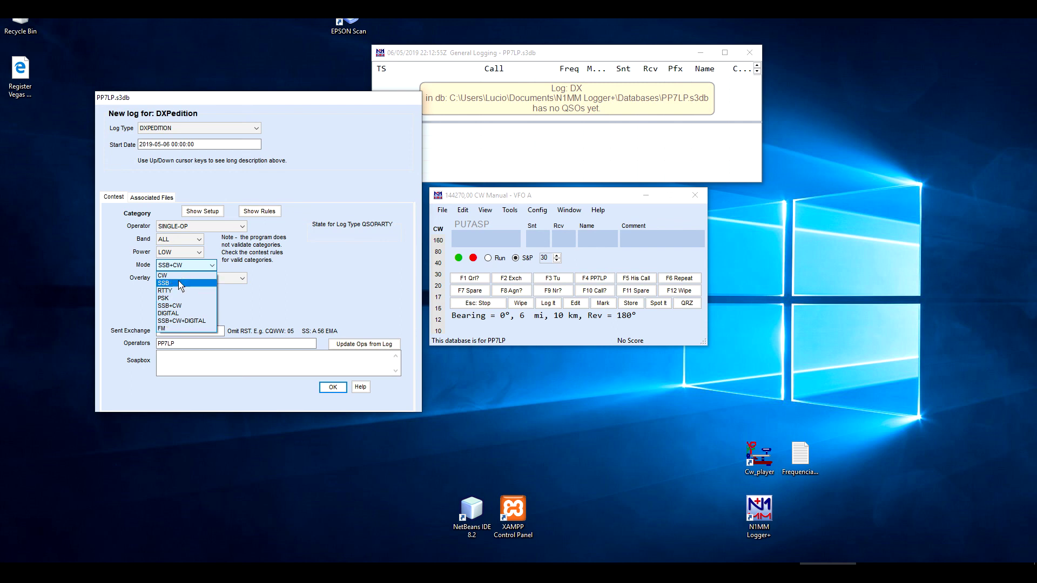
pyautogui.click(162, 275)
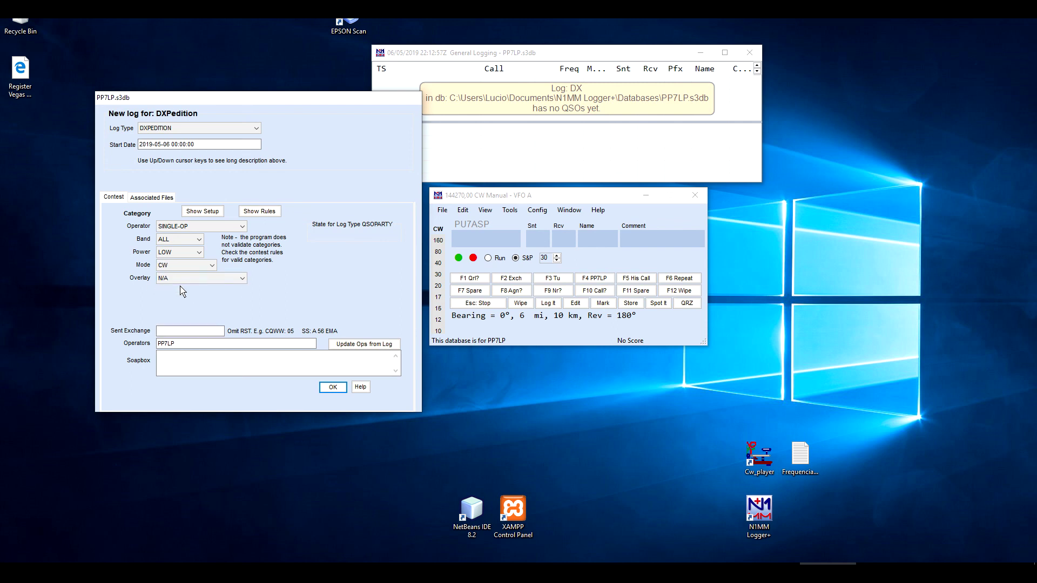
pyautogui.click(181, 267)
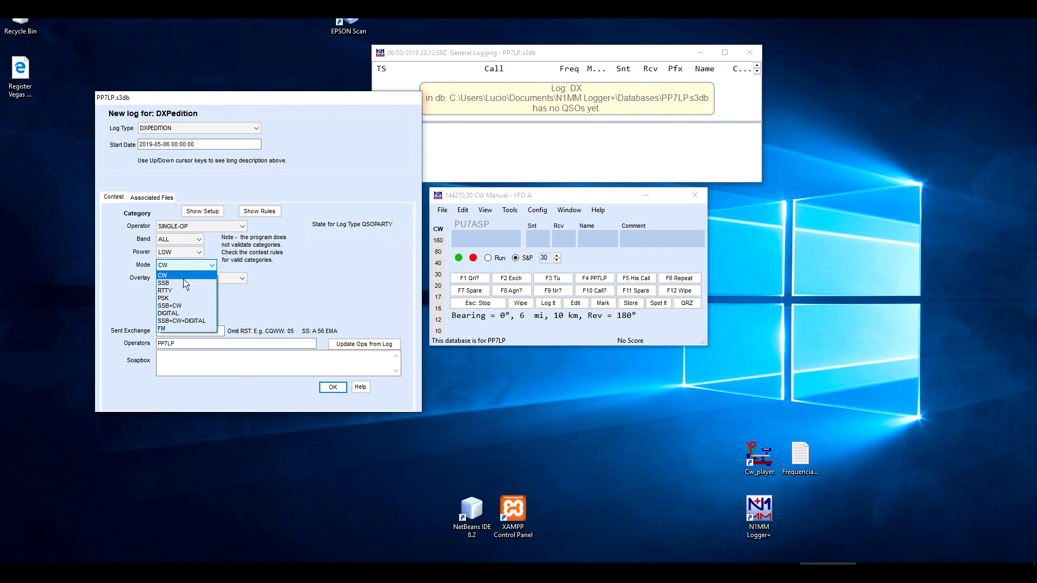
pyautogui.click(177, 276)
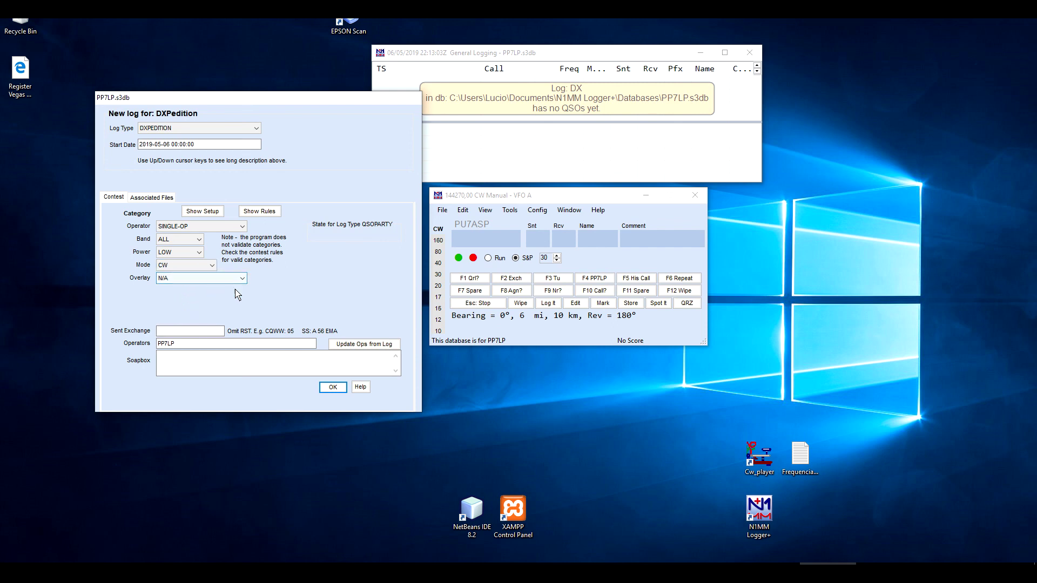
pyautogui.click(336, 388)
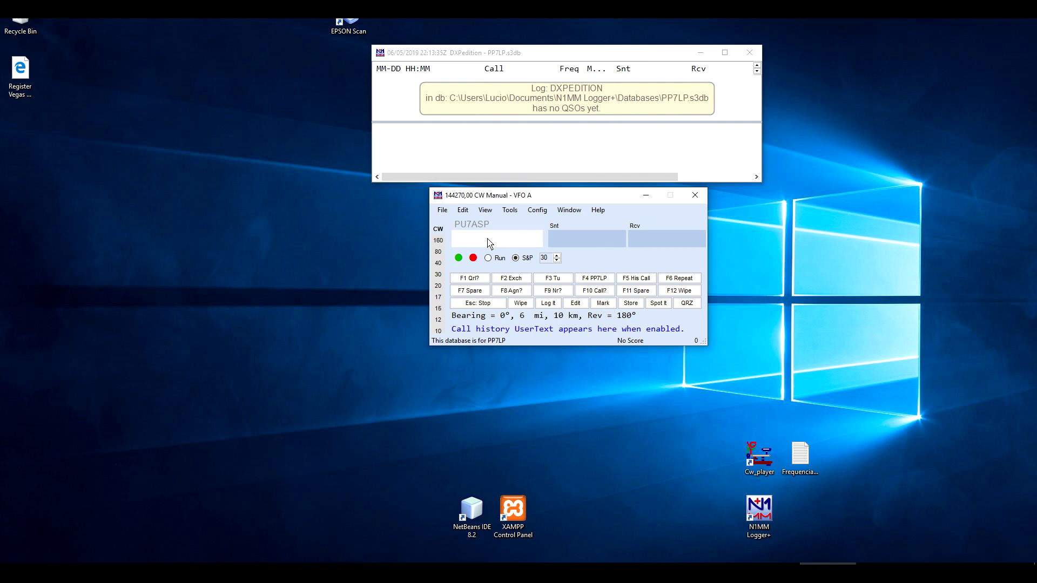
pyautogui.write('PP')
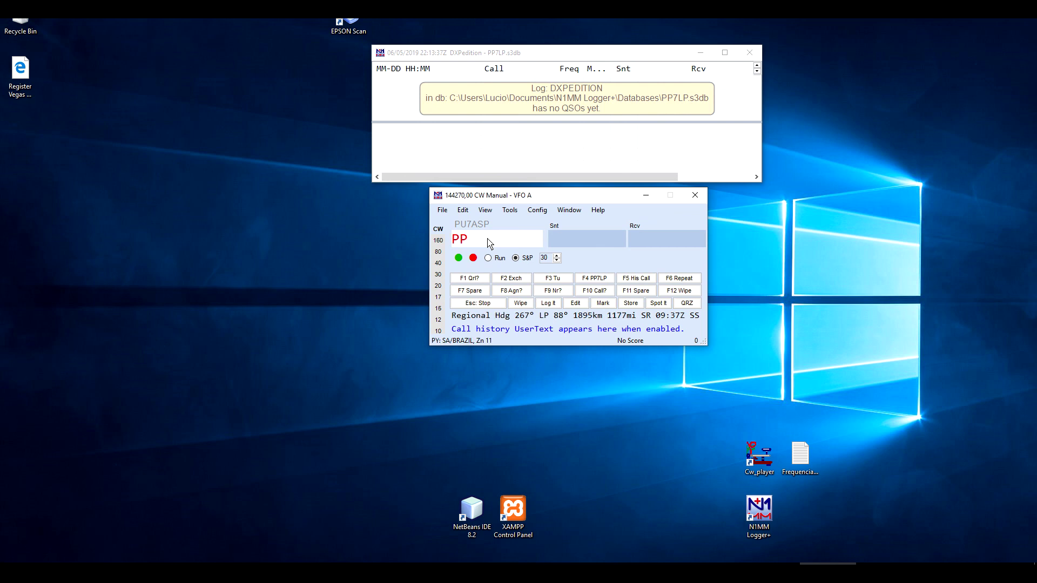
pyautogui.write('7DX')
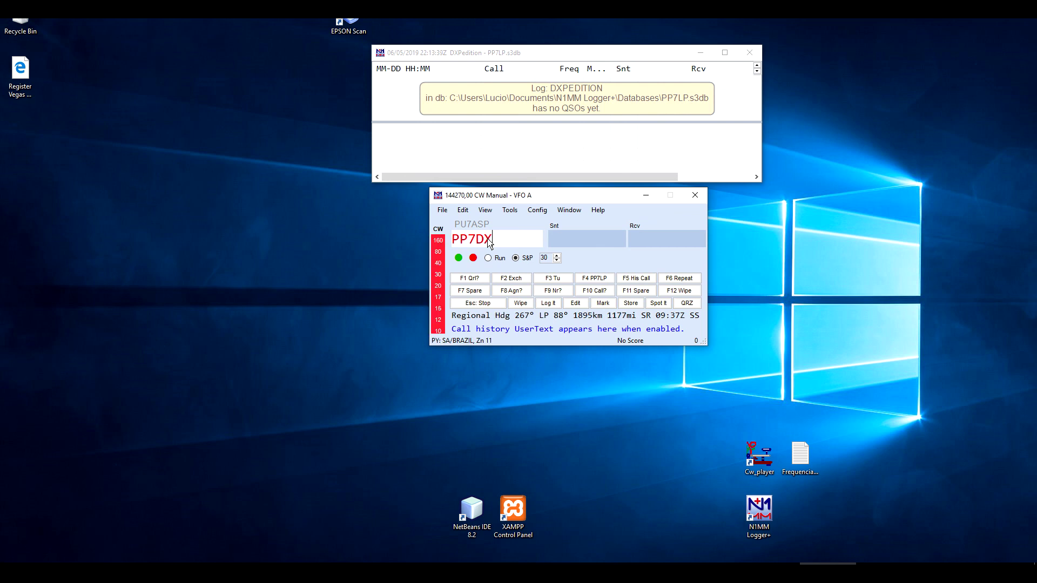
pyautogui.press('Tab')
pyautogui.press('Tab')
pyautogui.press('Tab')
pyautogui.press('space')
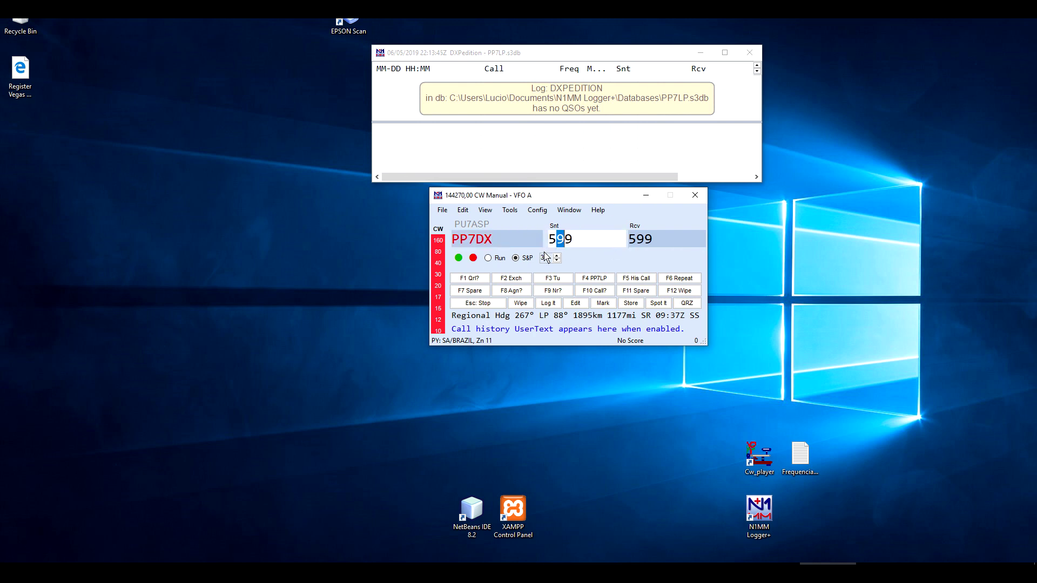
pyautogui.press('Delete')
pyautogui.press('Delete')
pyautogui.press('BackSpace')
pyautogui.write('458')
pyautogui.press('space')
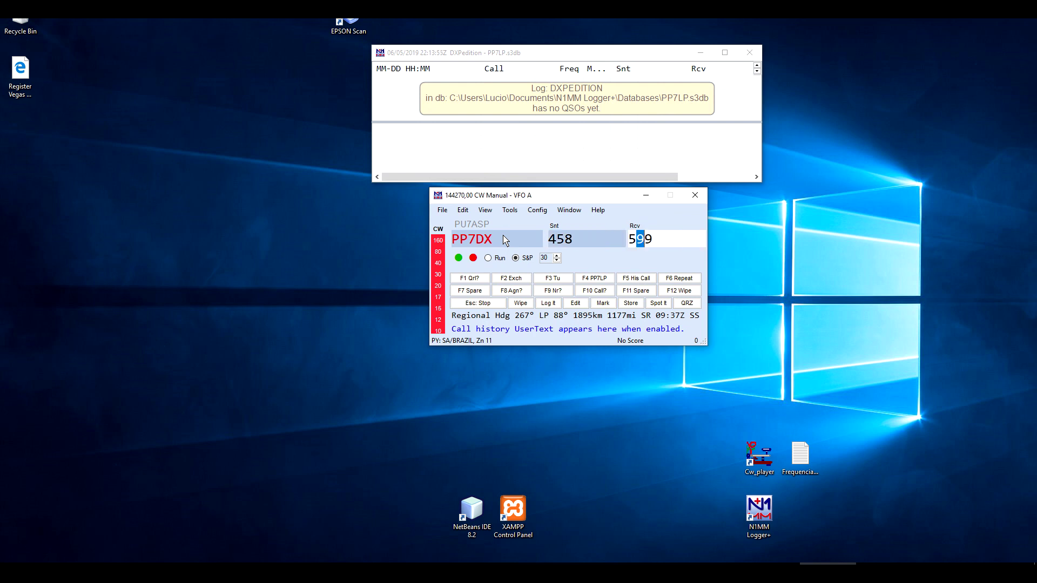